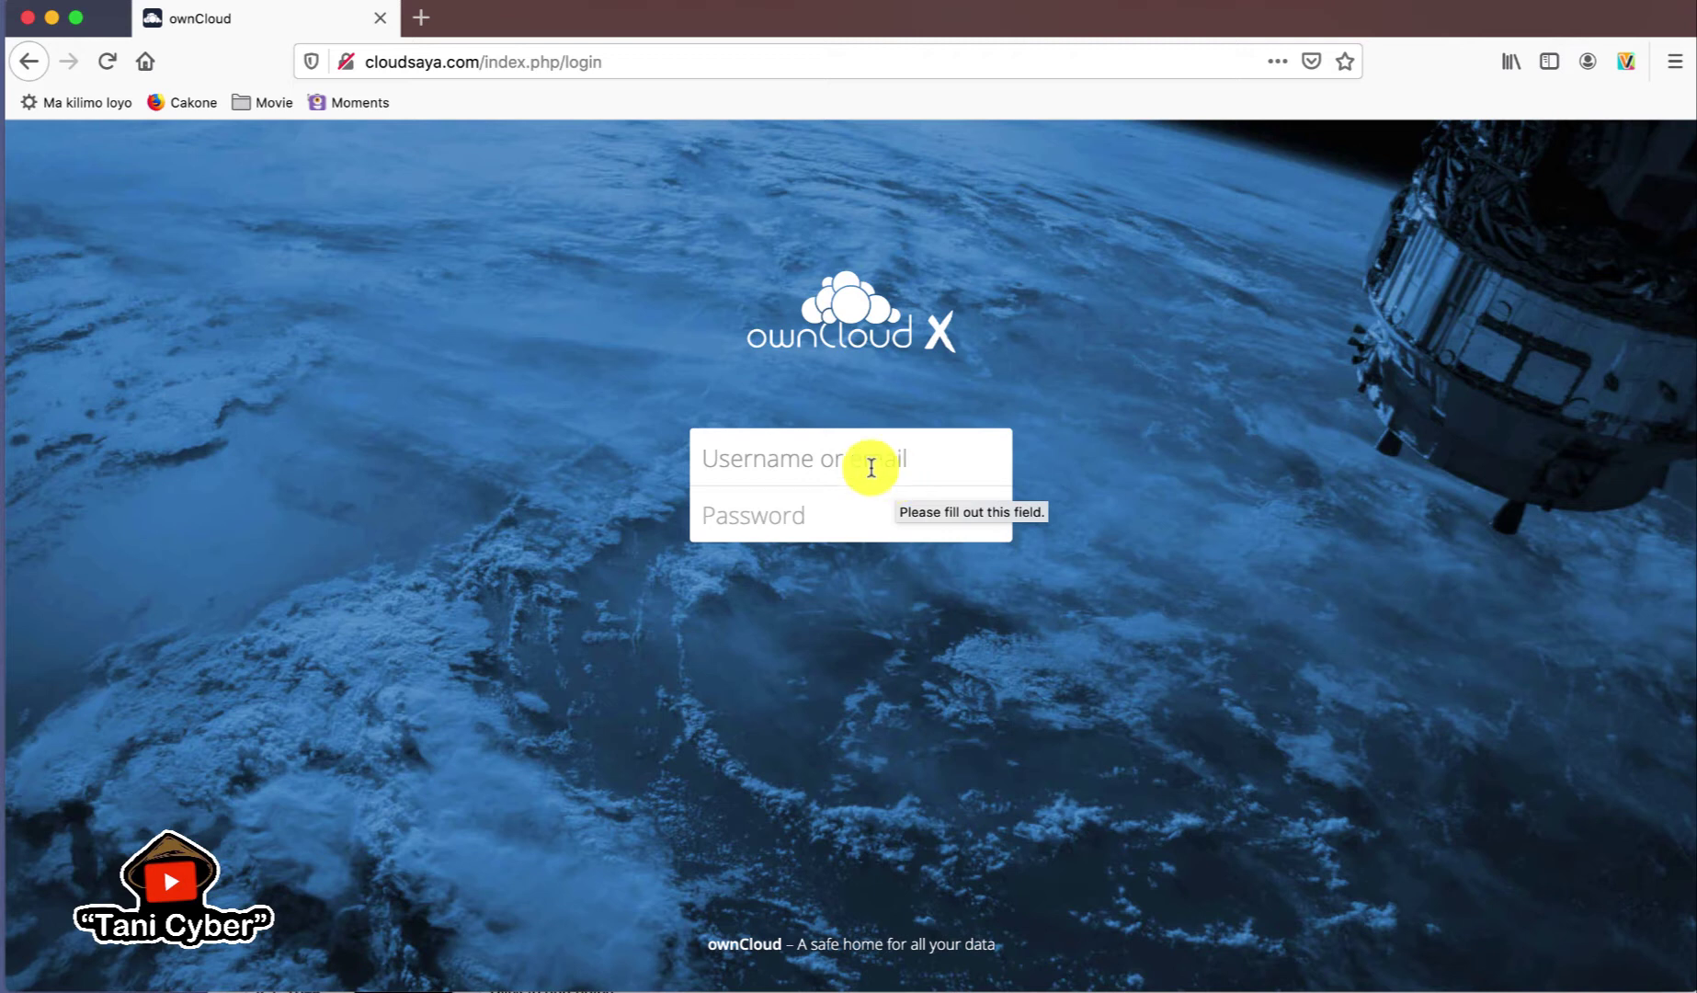
# - Log in to ownCloud with the admin username and password, declining Firefox's offer to save the login
pyautogui.click(838, 463)
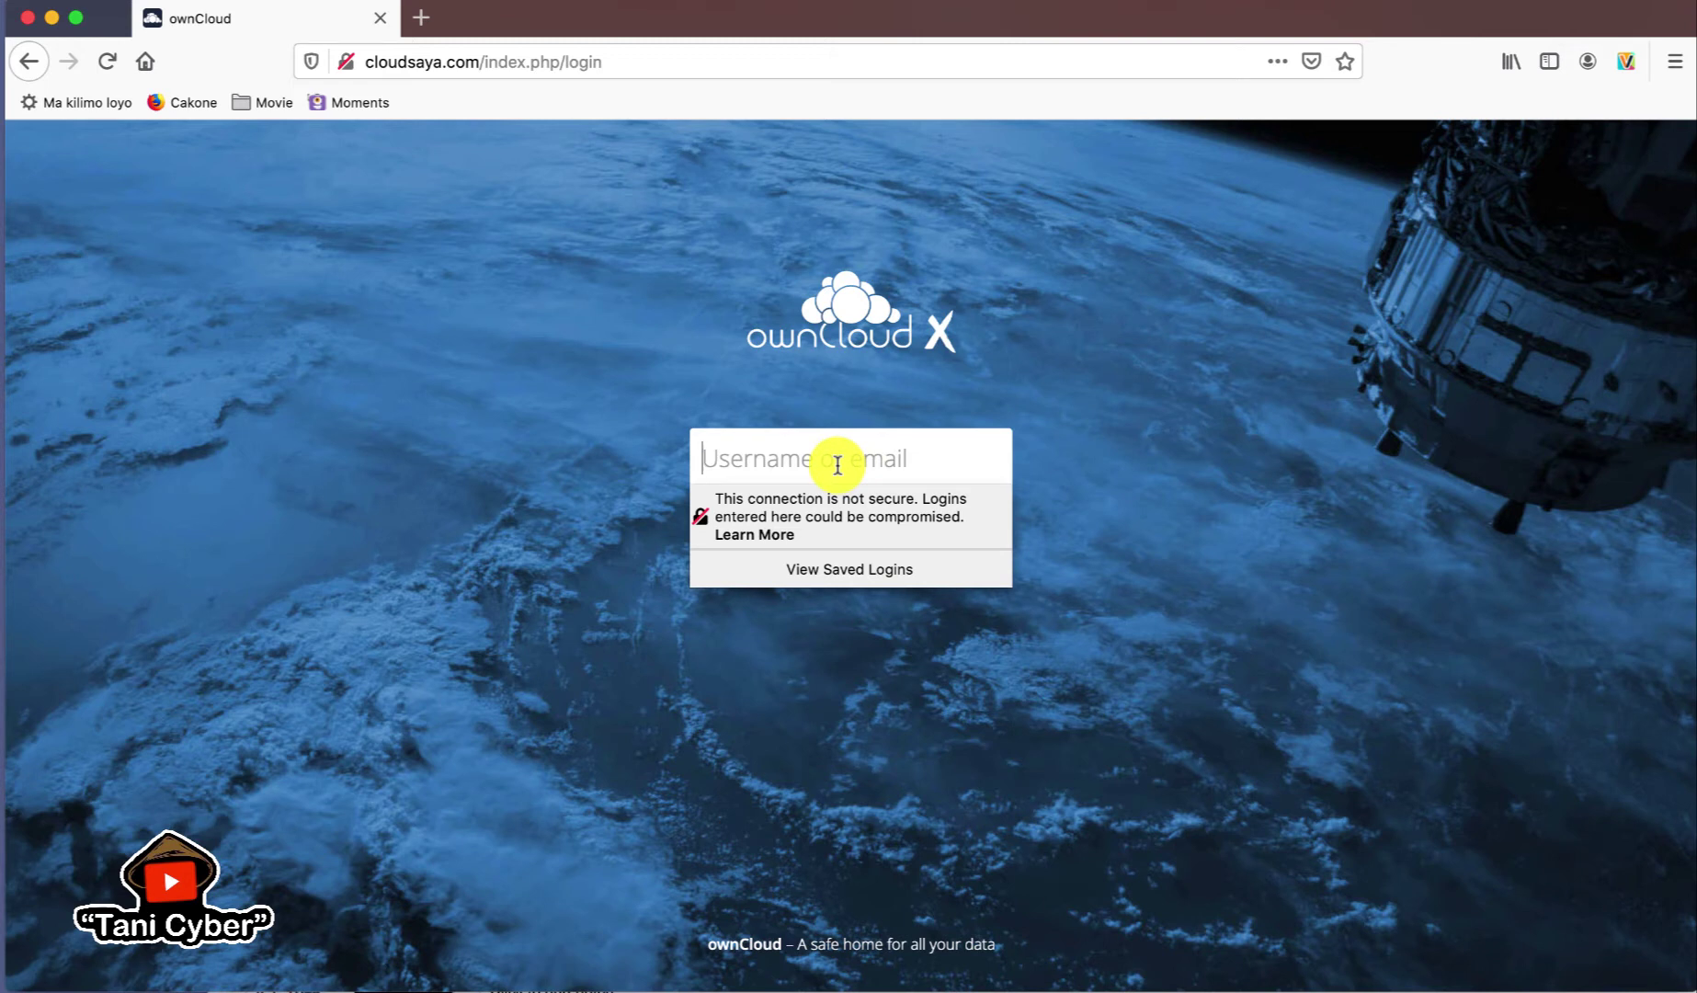
pyautogui.click(1173, 0)
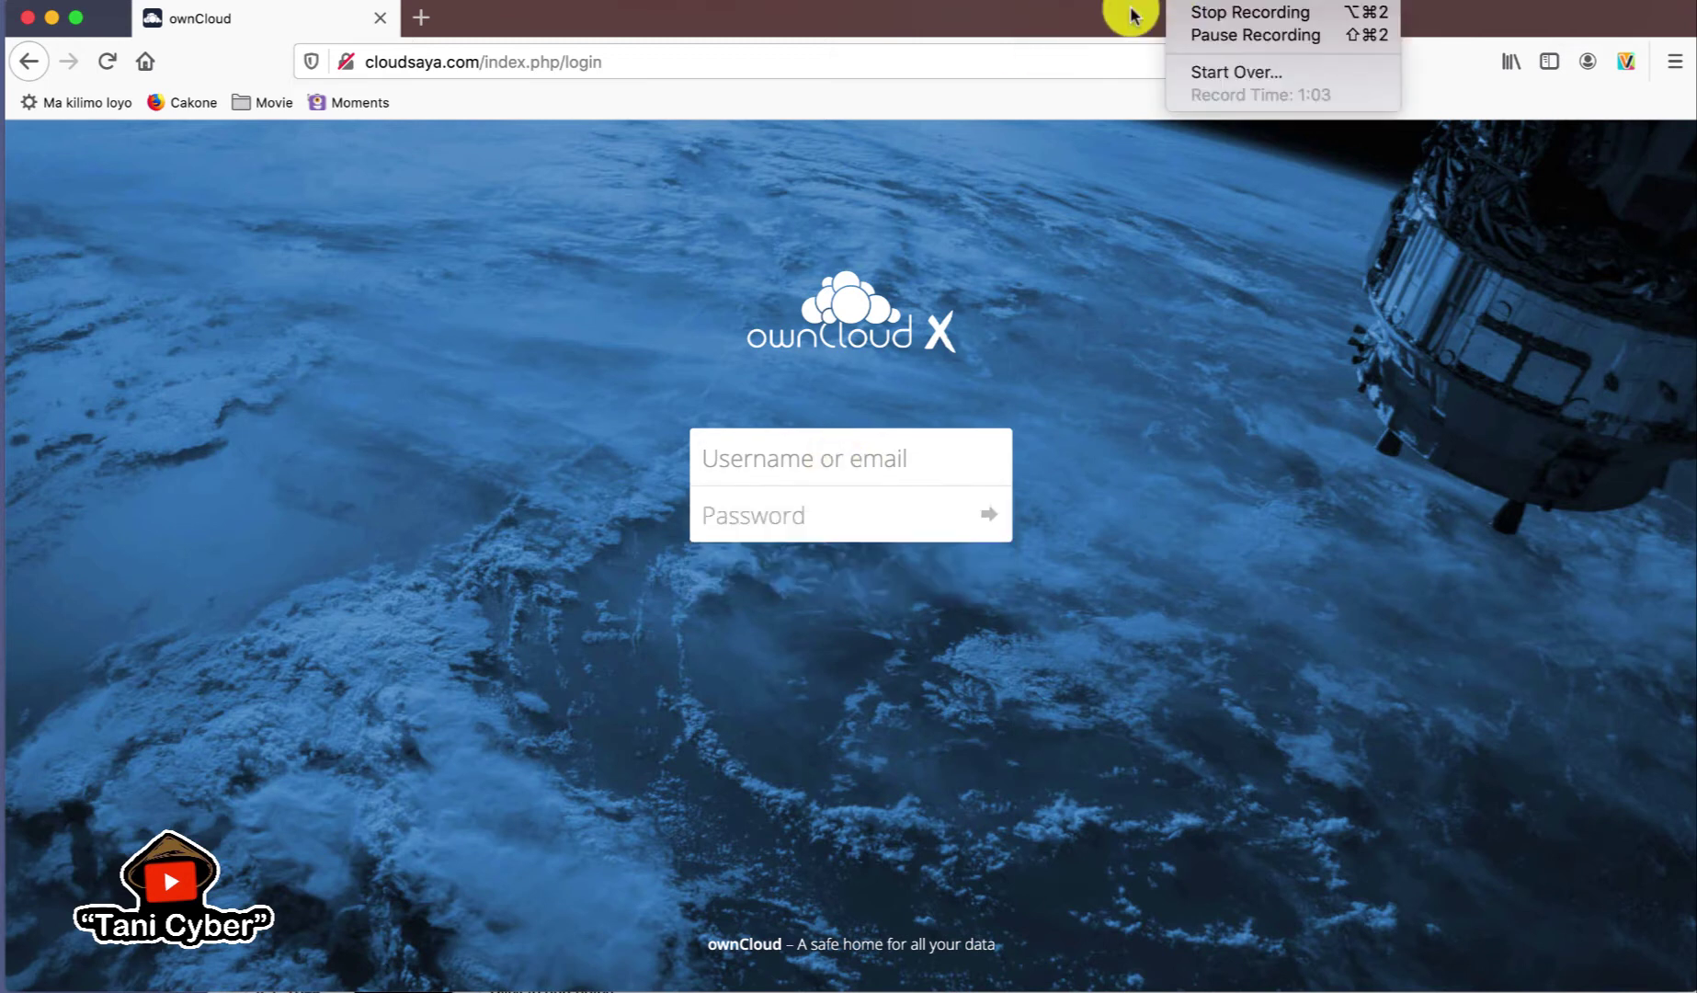
pyautogui.click(978, 224)
pyautogui.click(855, 448)
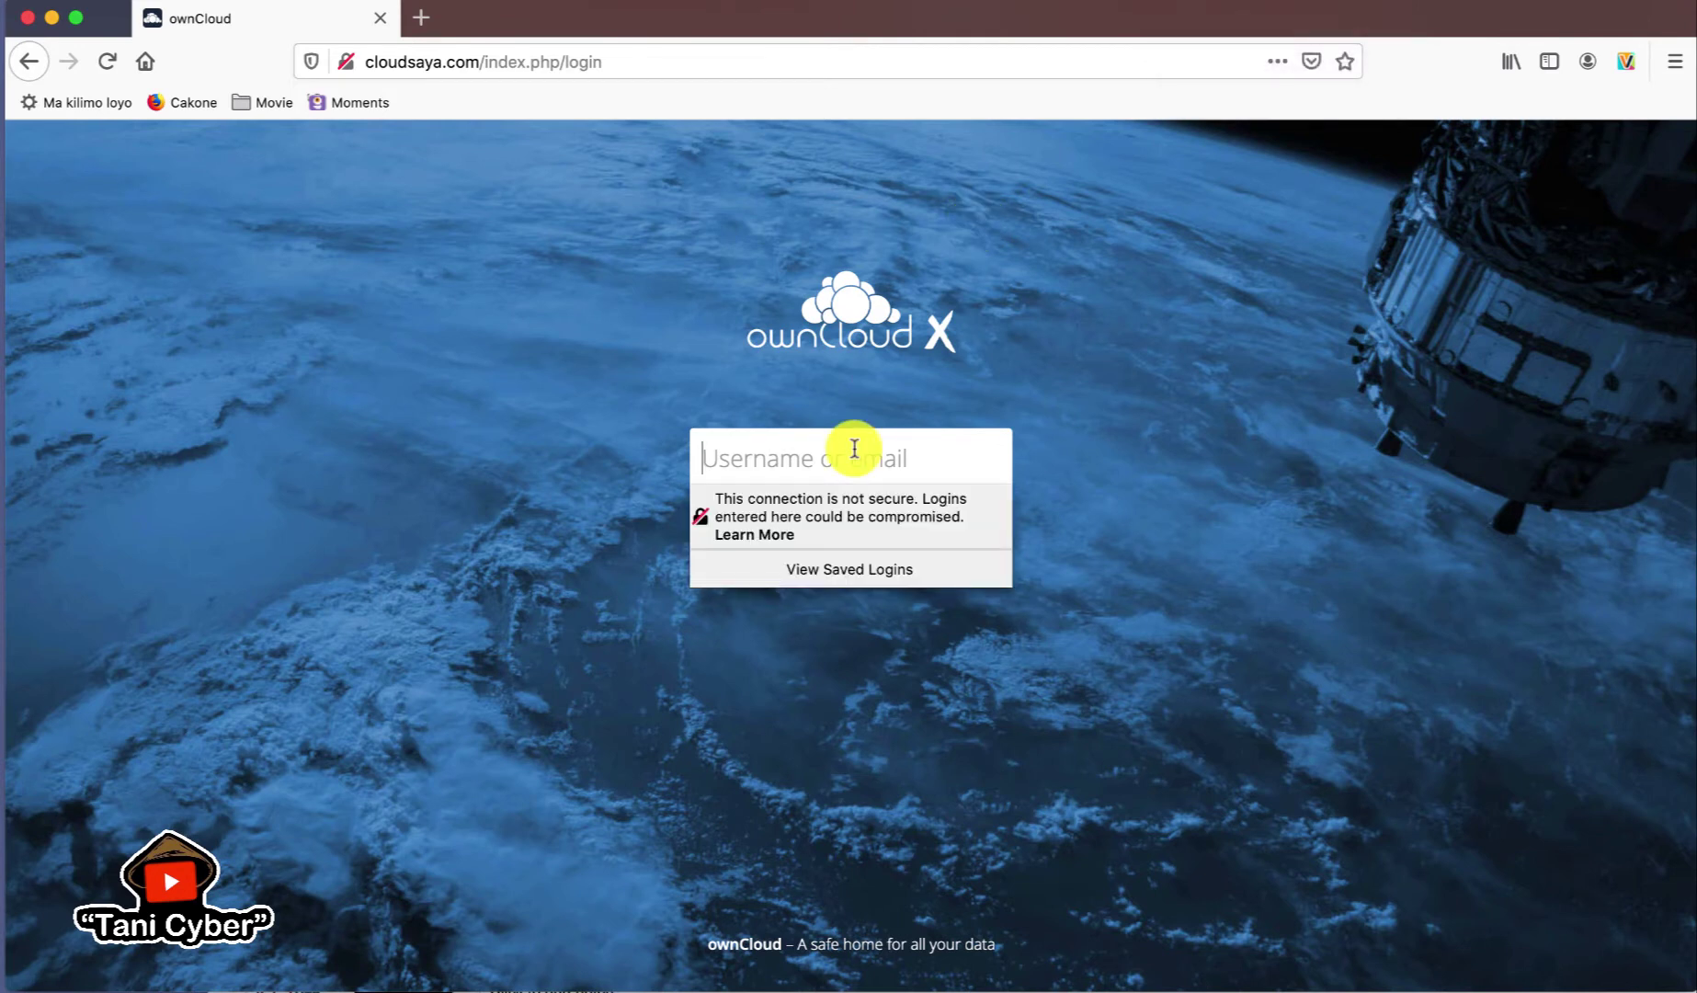
pyautogui.write('admin')
pyautogui.press('Tab')
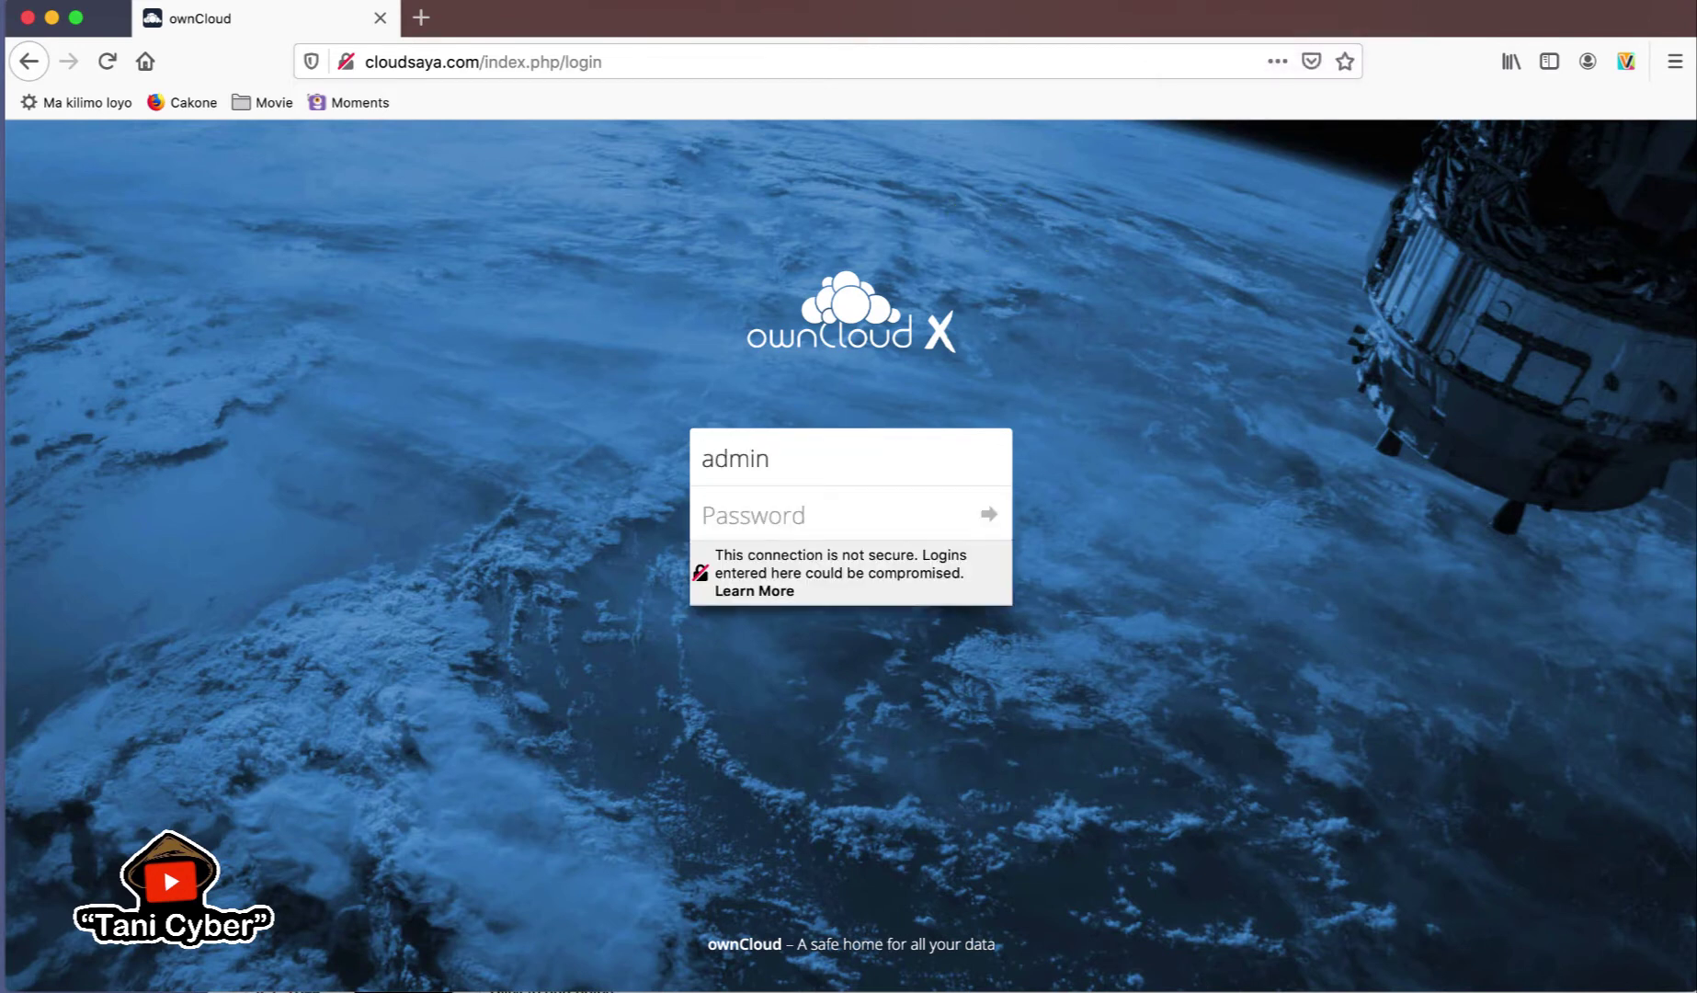
pyautogui.write('admin123')
pyautogui.press('Return')
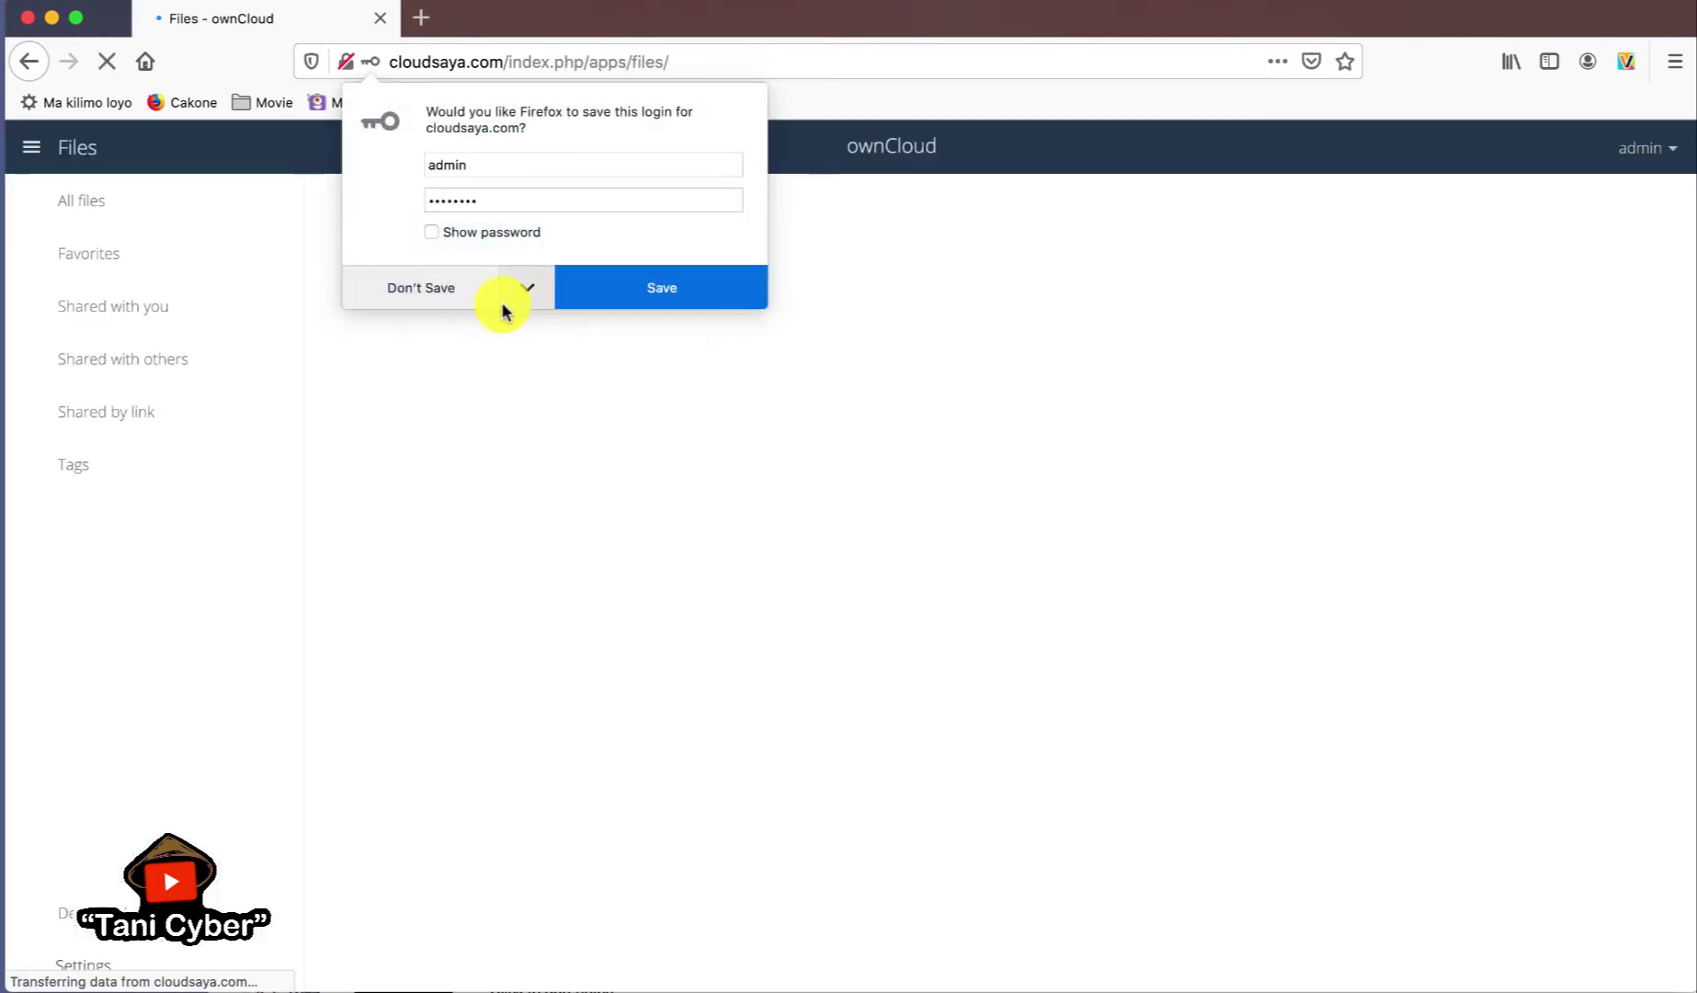
pyautogui.click(501, 300)
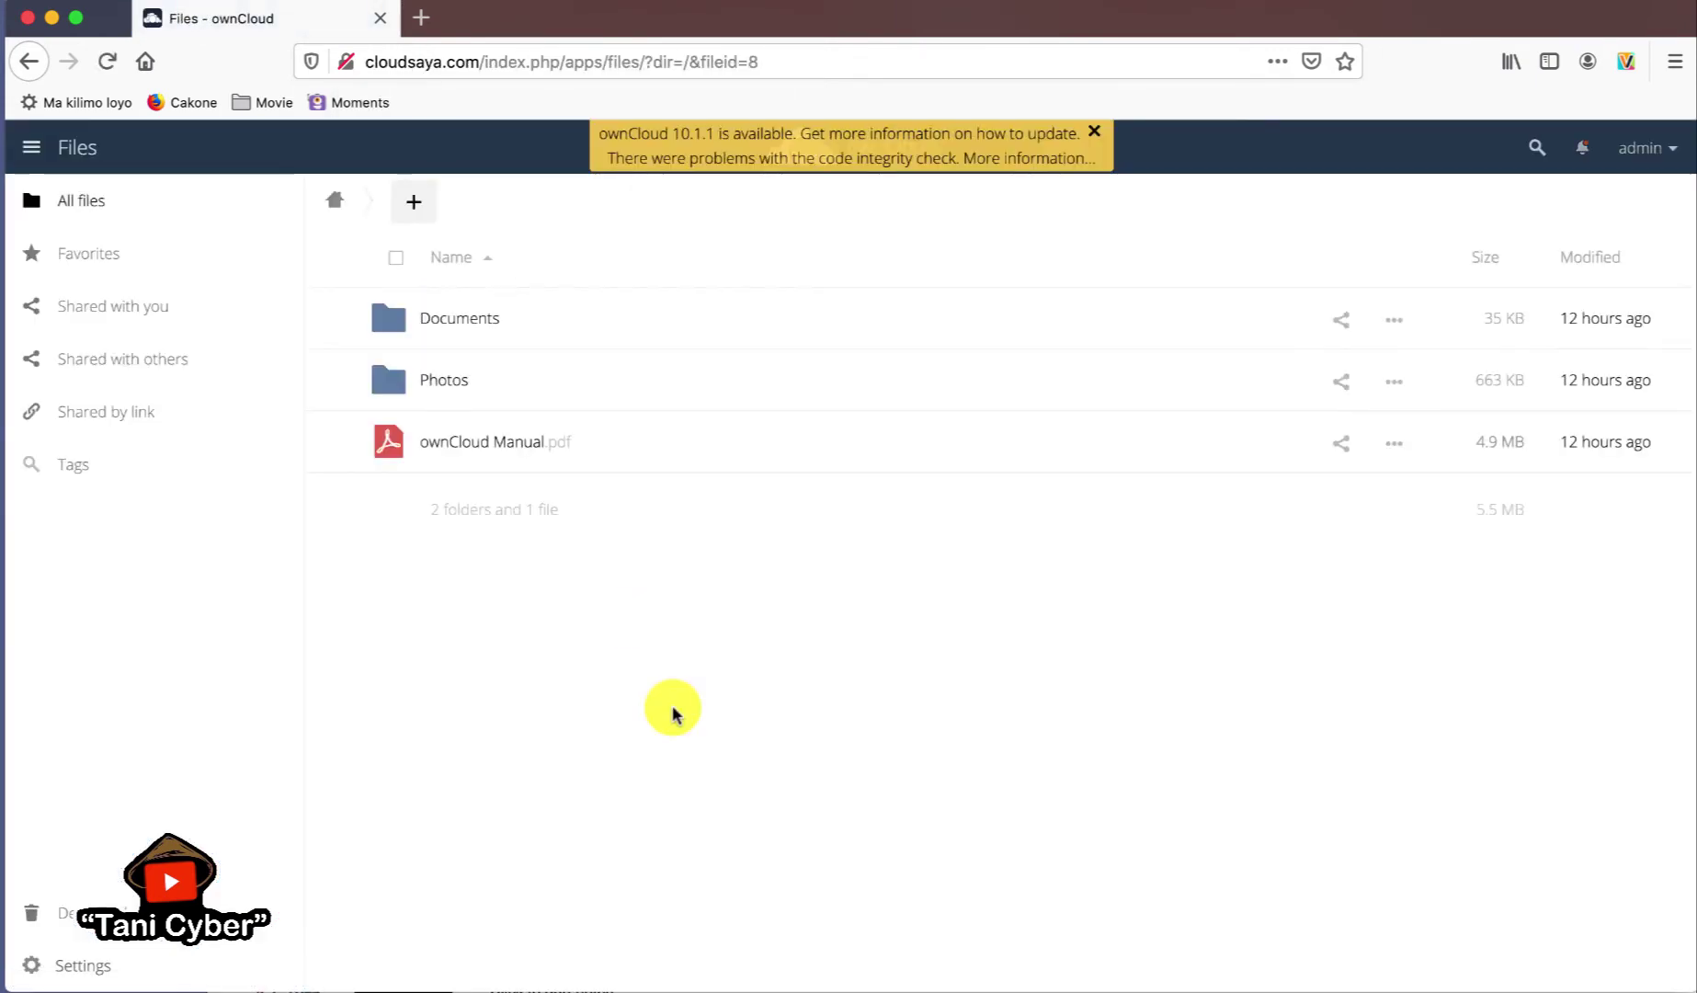
# - Close the update banner, then open ownCloud Manual.pdf in Preview from Firefox's download dialog
pyautogui.click(1094, 131)
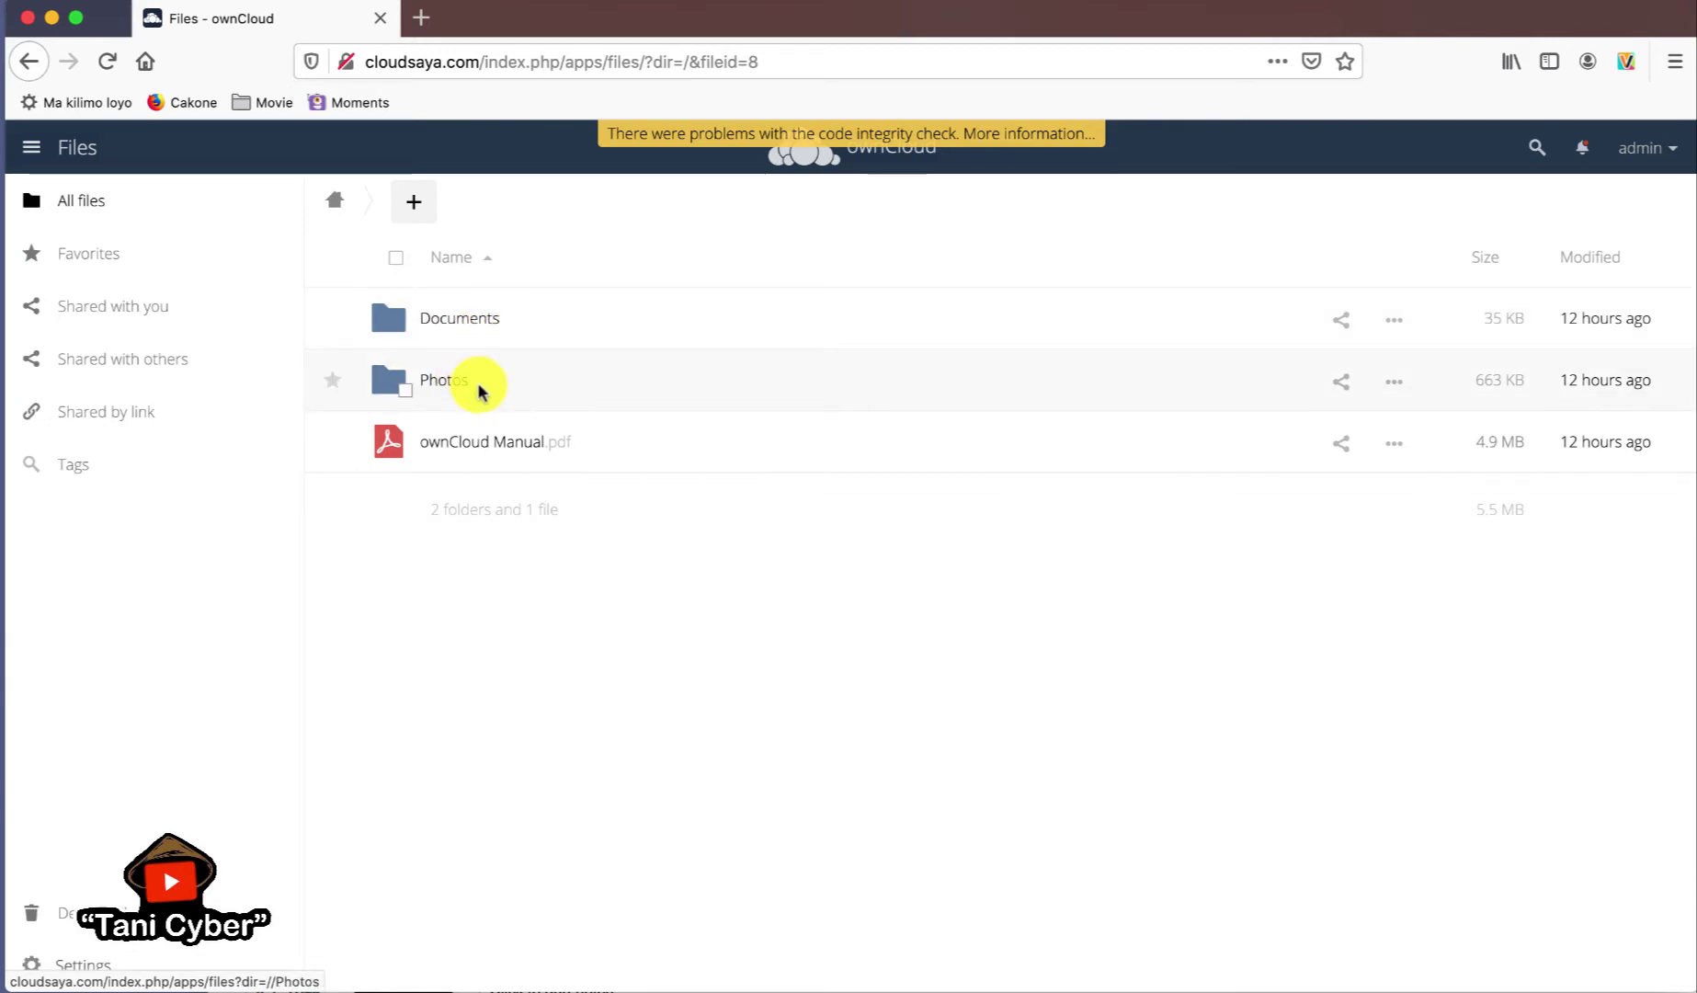
pyautogui.click(513, 452)
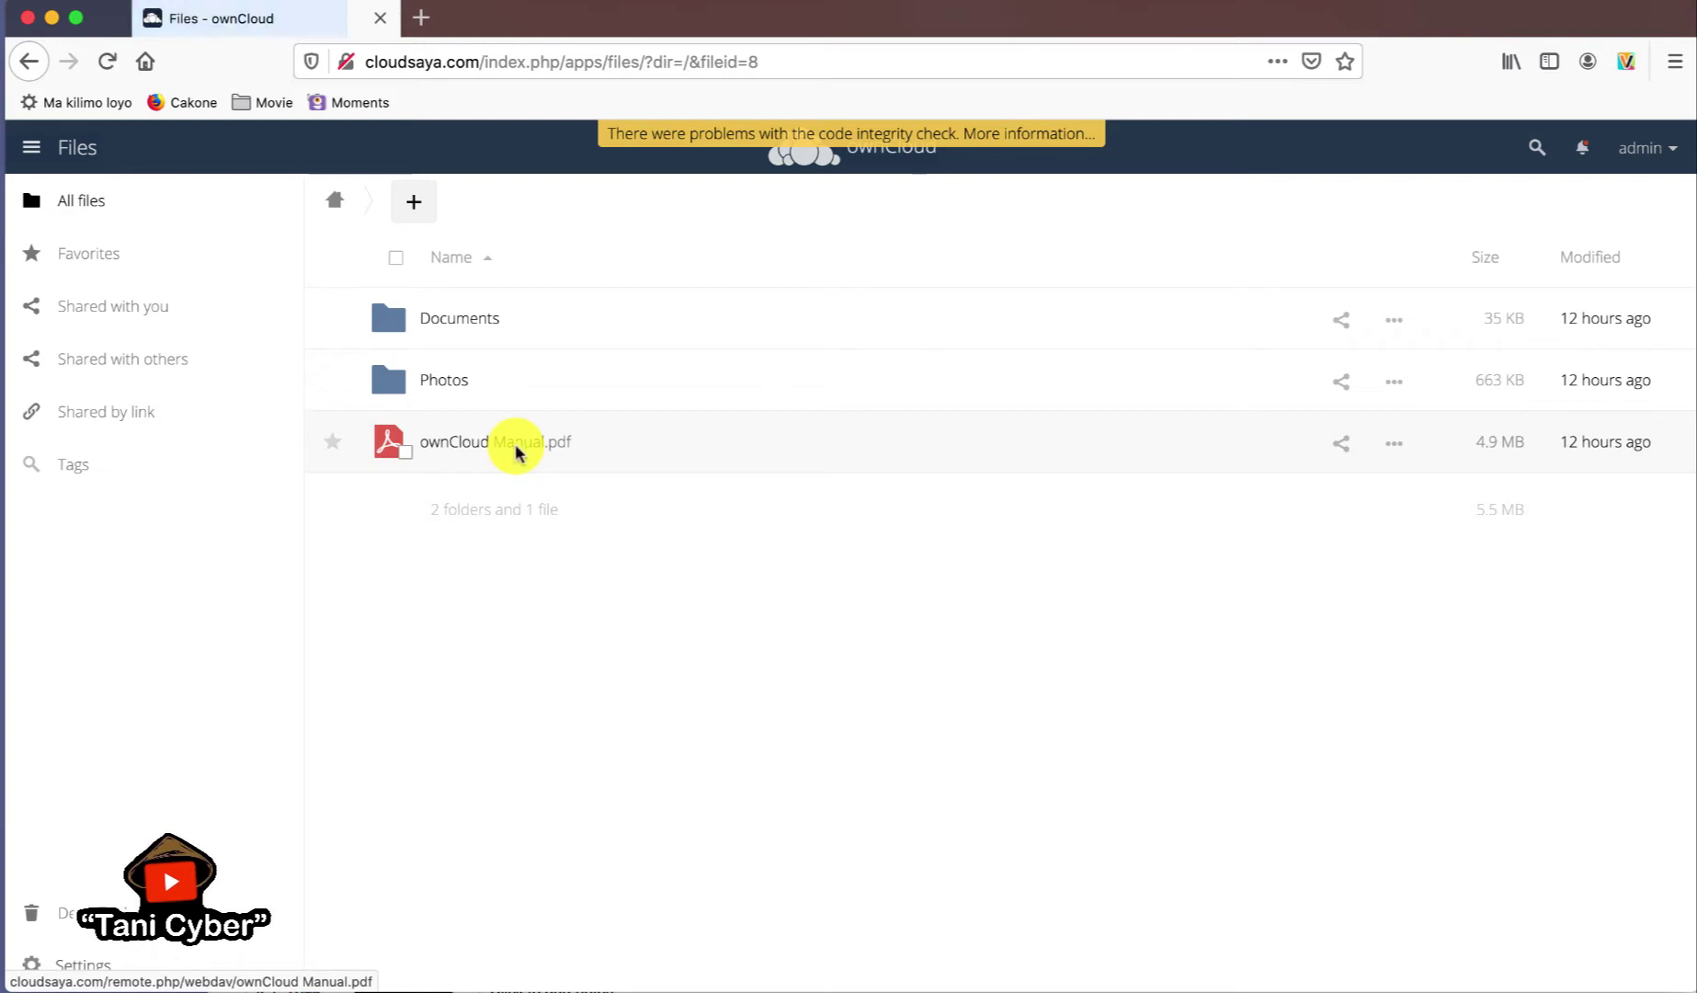
pyautogui.click(722, 503)
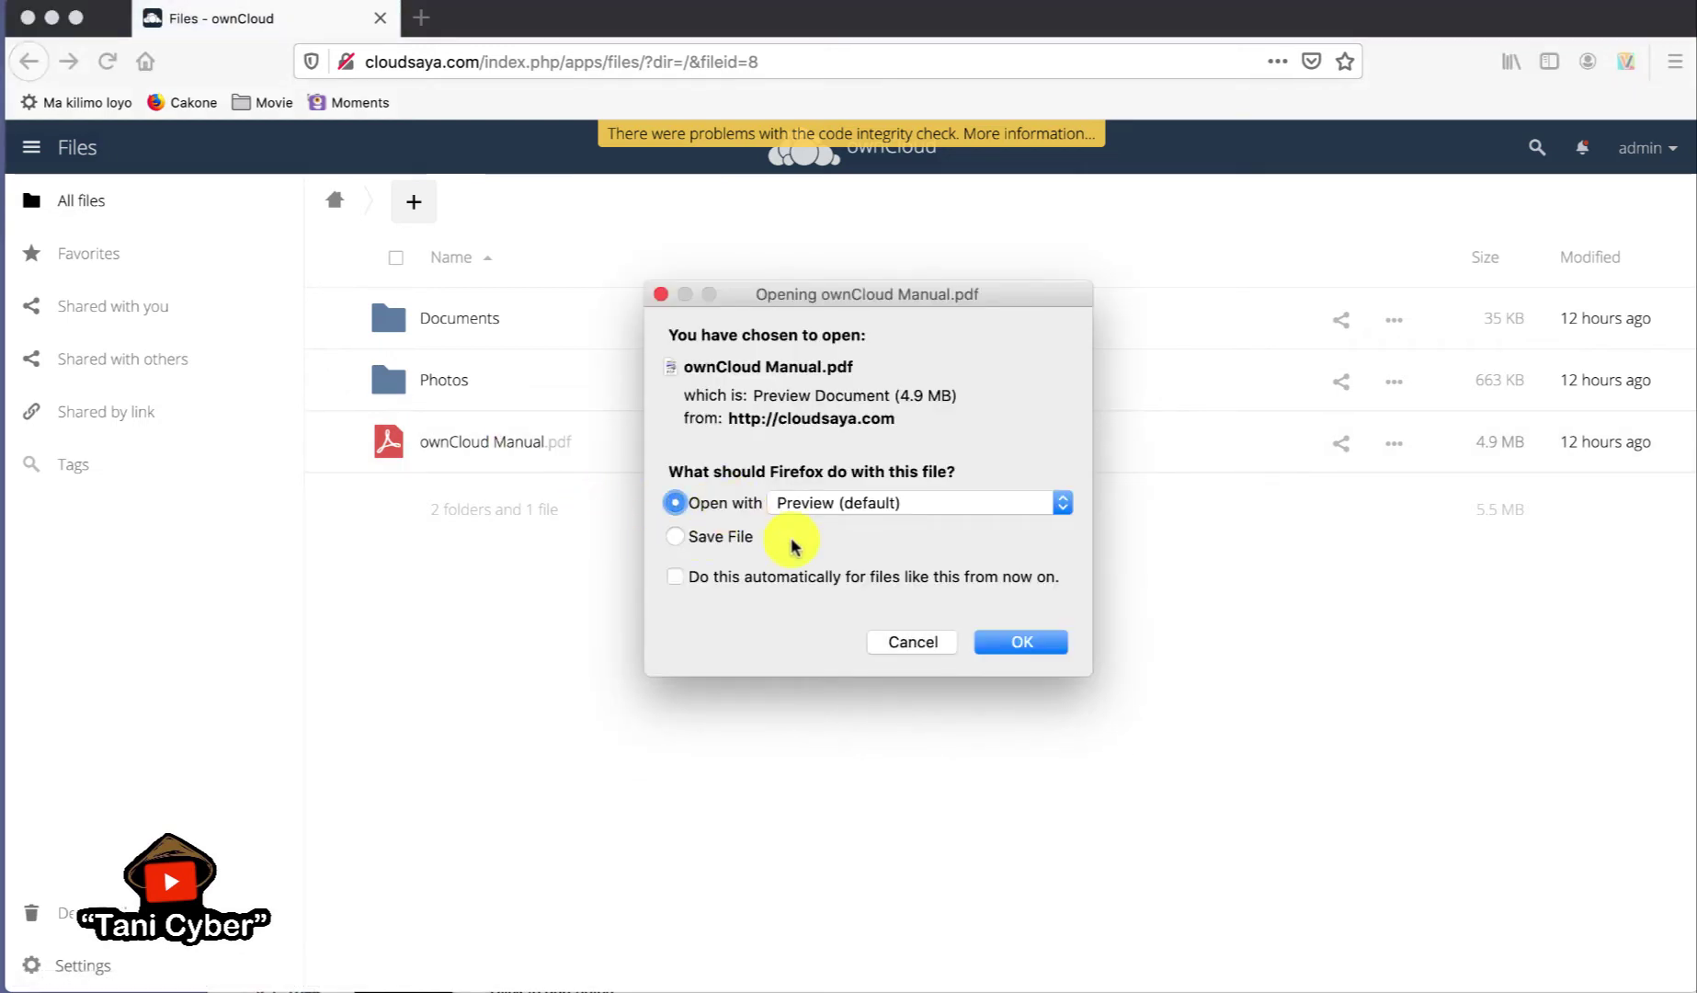
pyautogui.click(1029, 643)
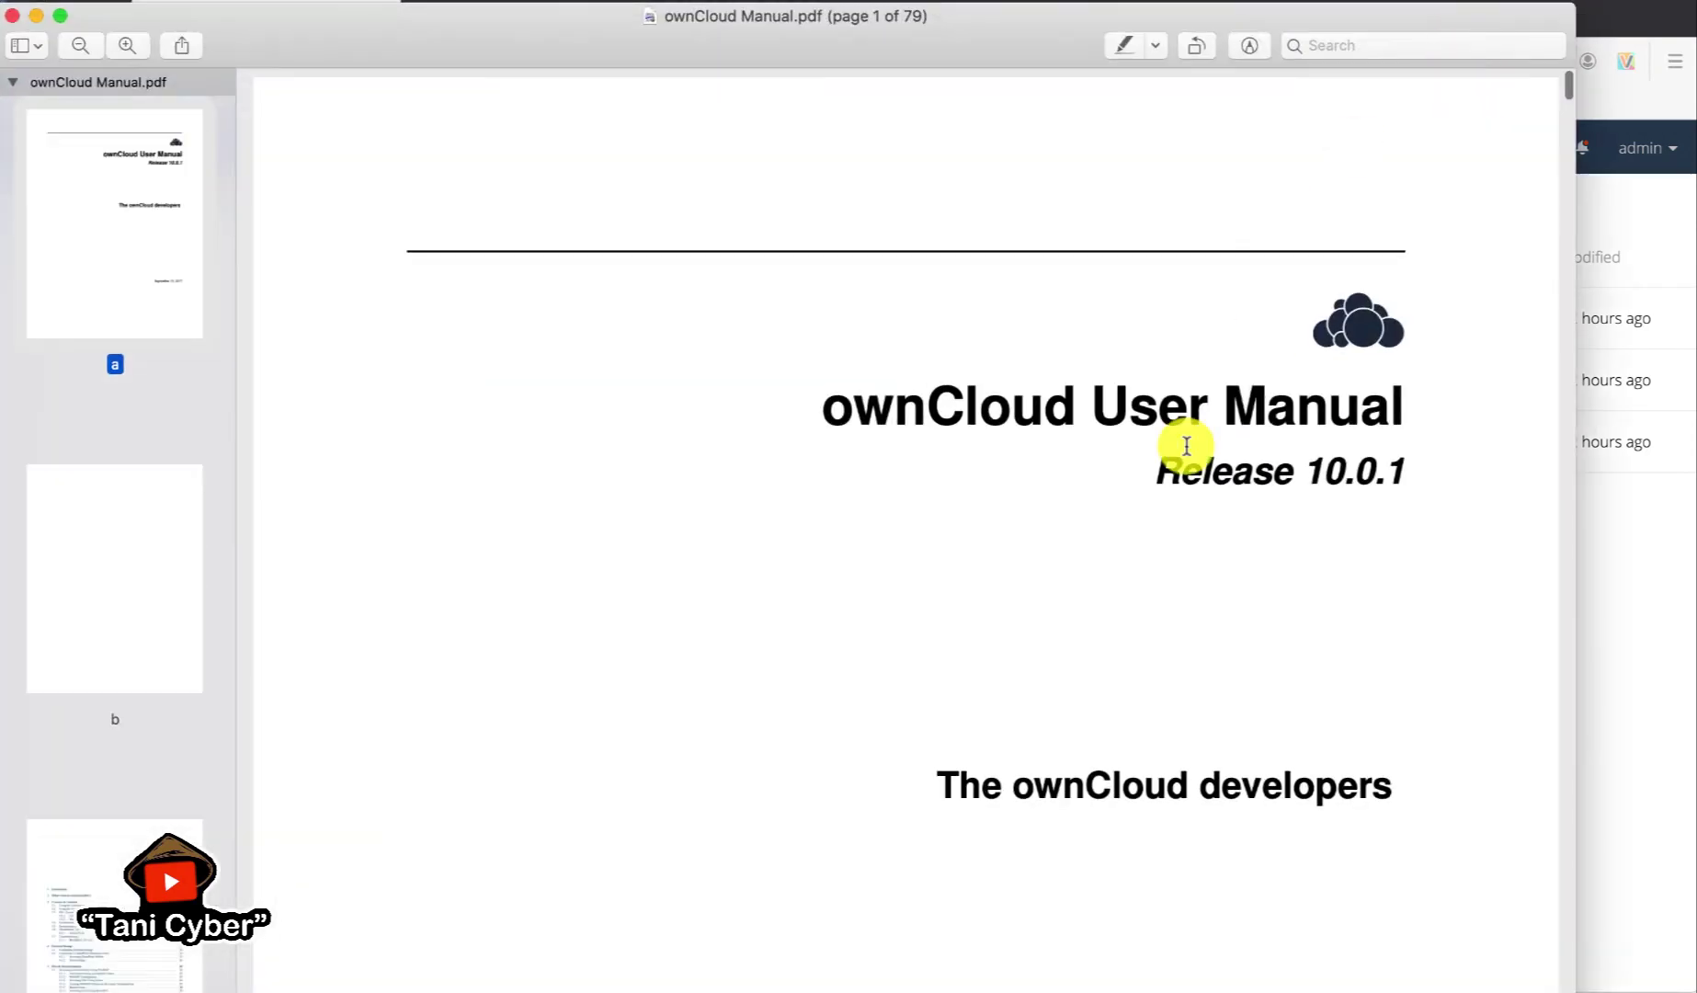
# - Scroll down through several pages of the ownCloud User Manual, then close the Preview window
pyautogui.scroll(-15, 1208, 660)
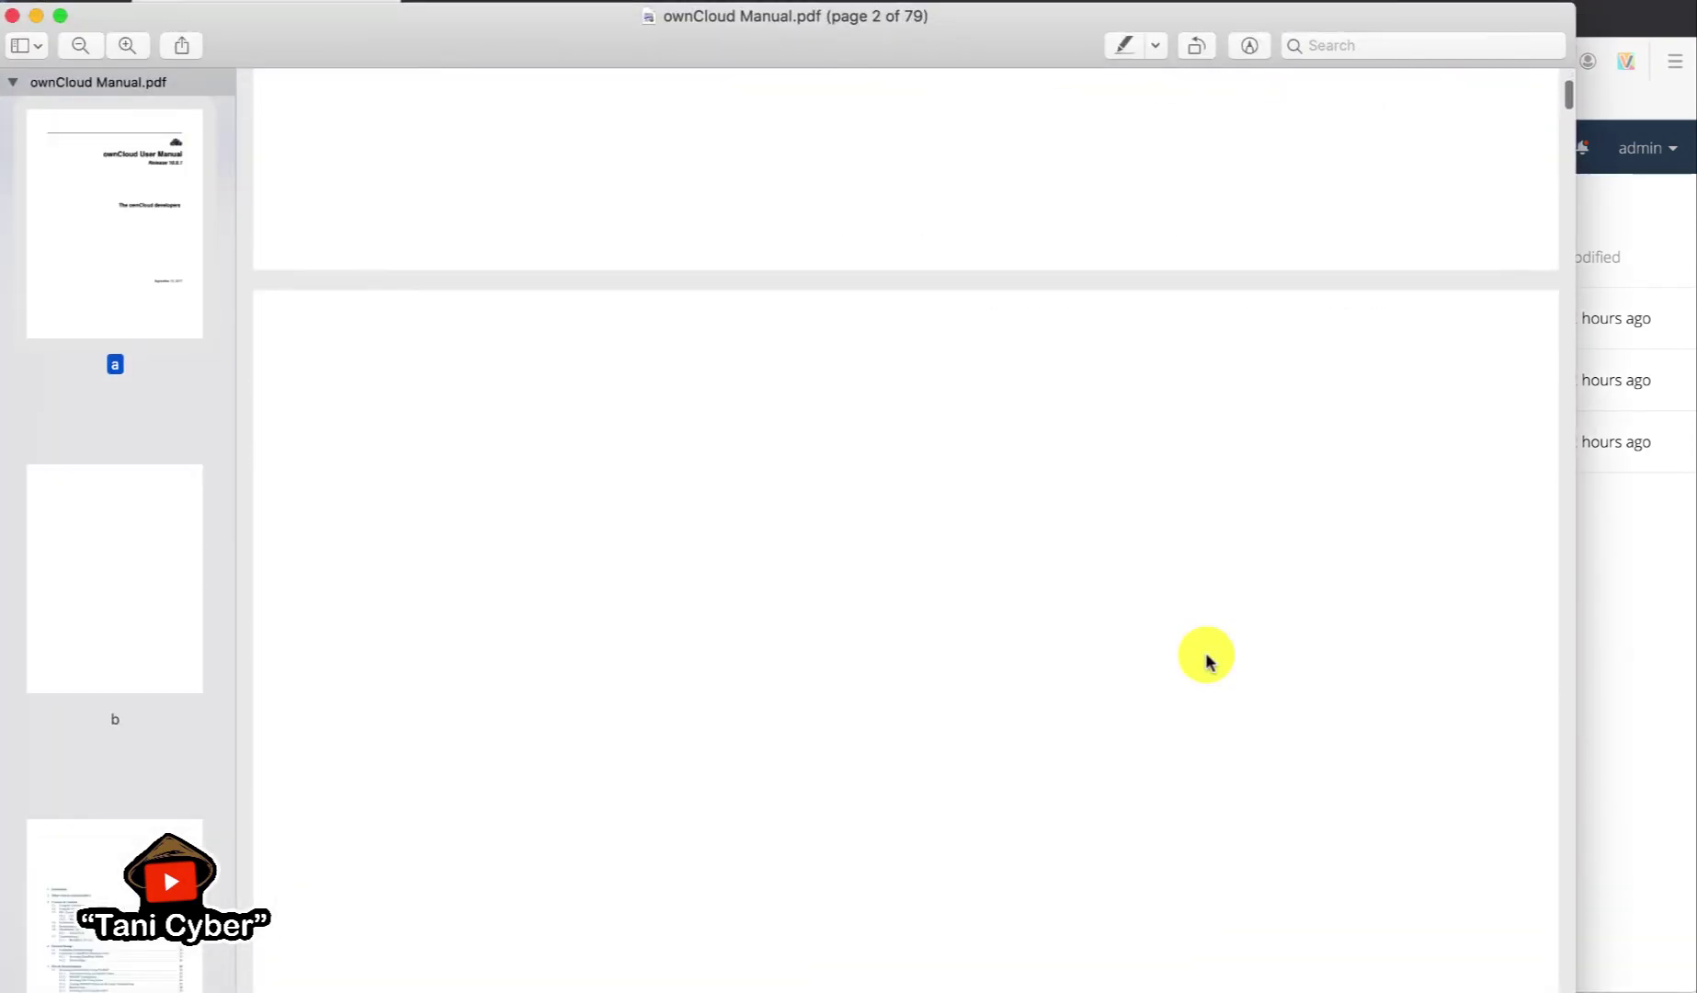
pyautogui.scroll(-20, 1207, 660)
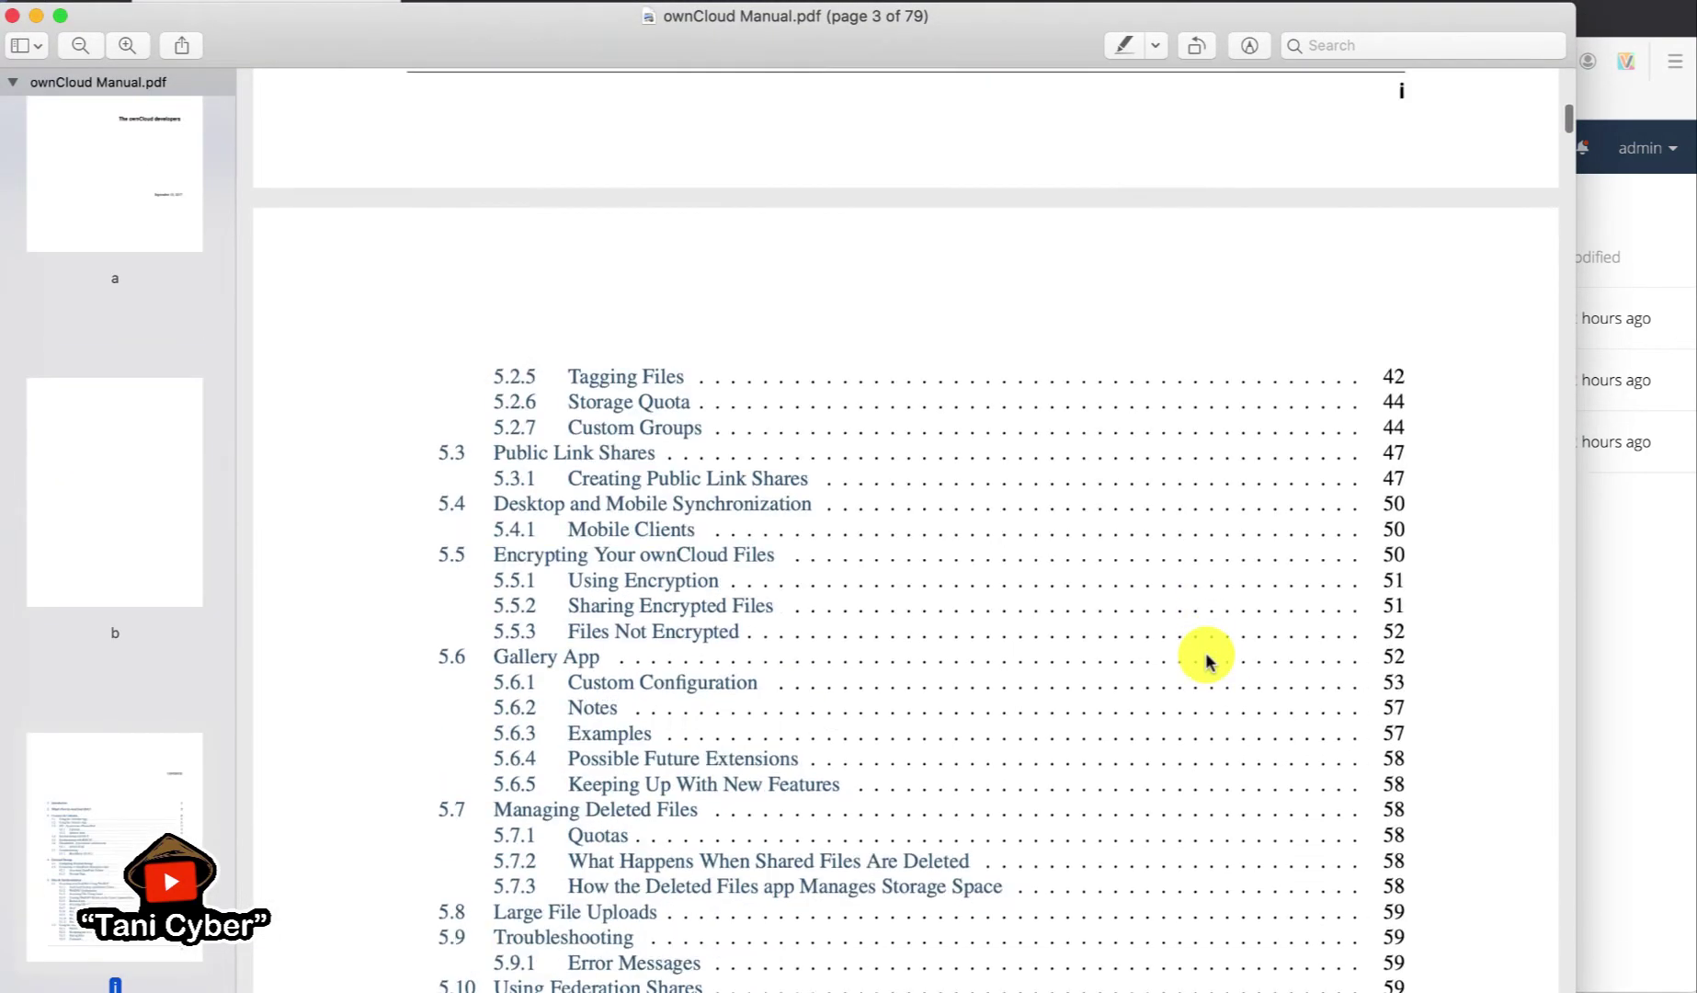
pyautogui.scroll(-20, 1207, 660)
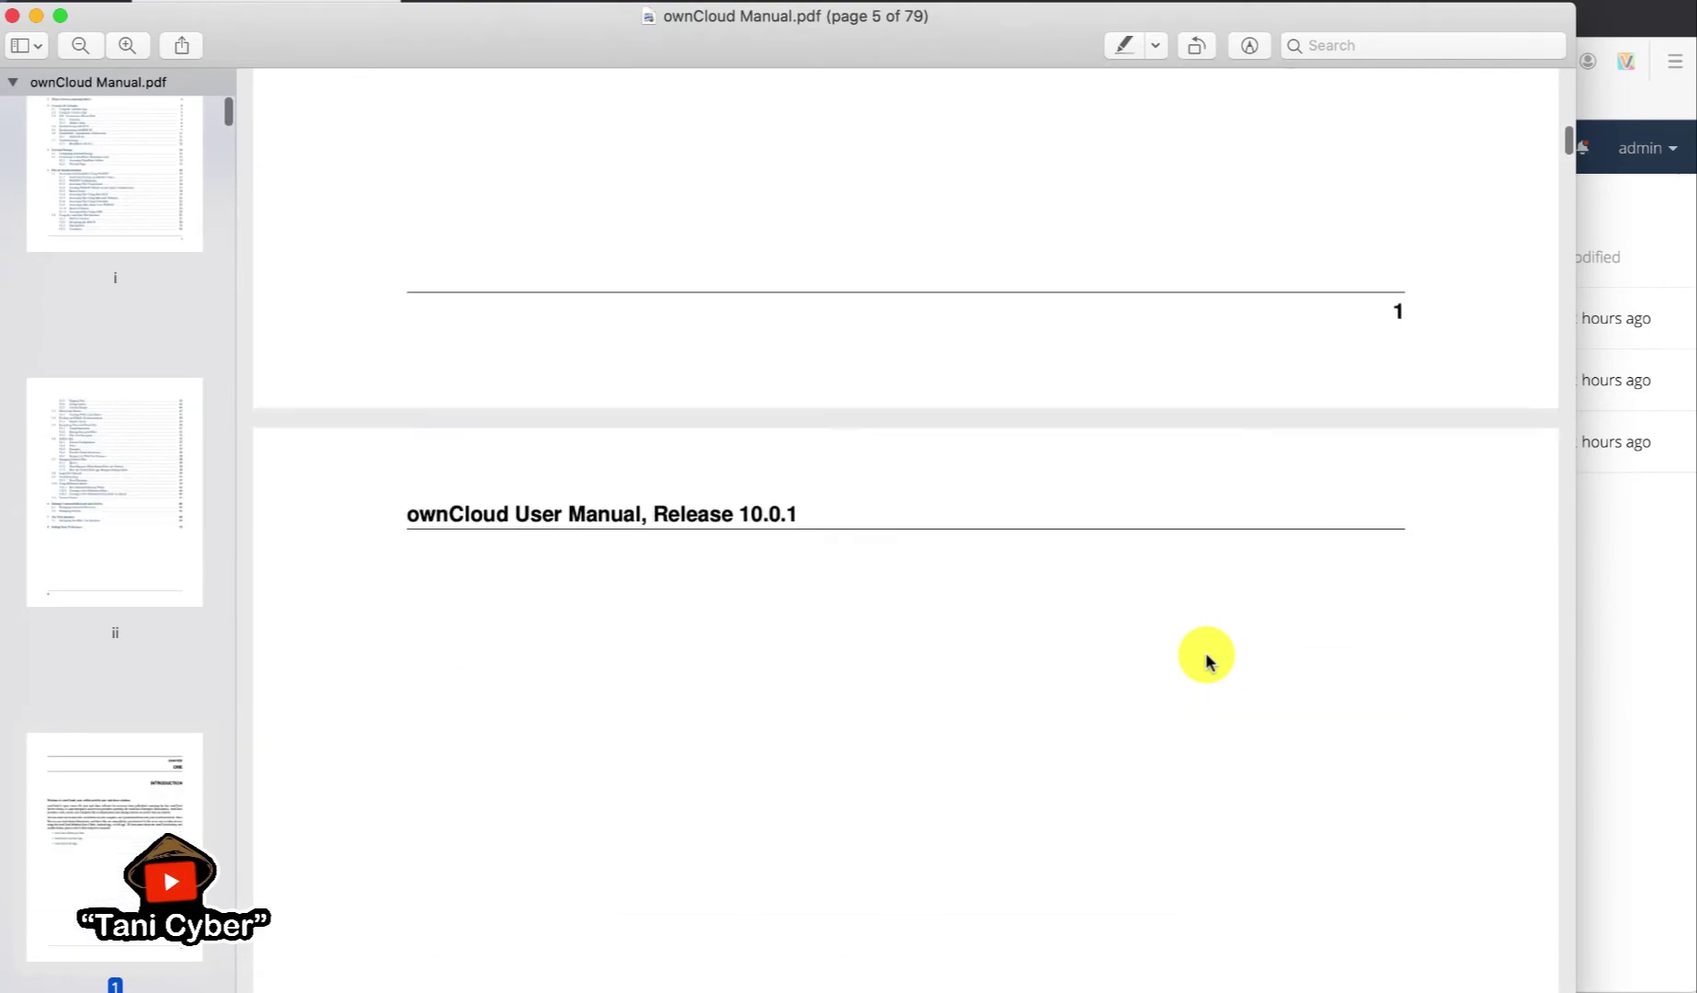
pyautogui.scroll(-20, 1207, 660)
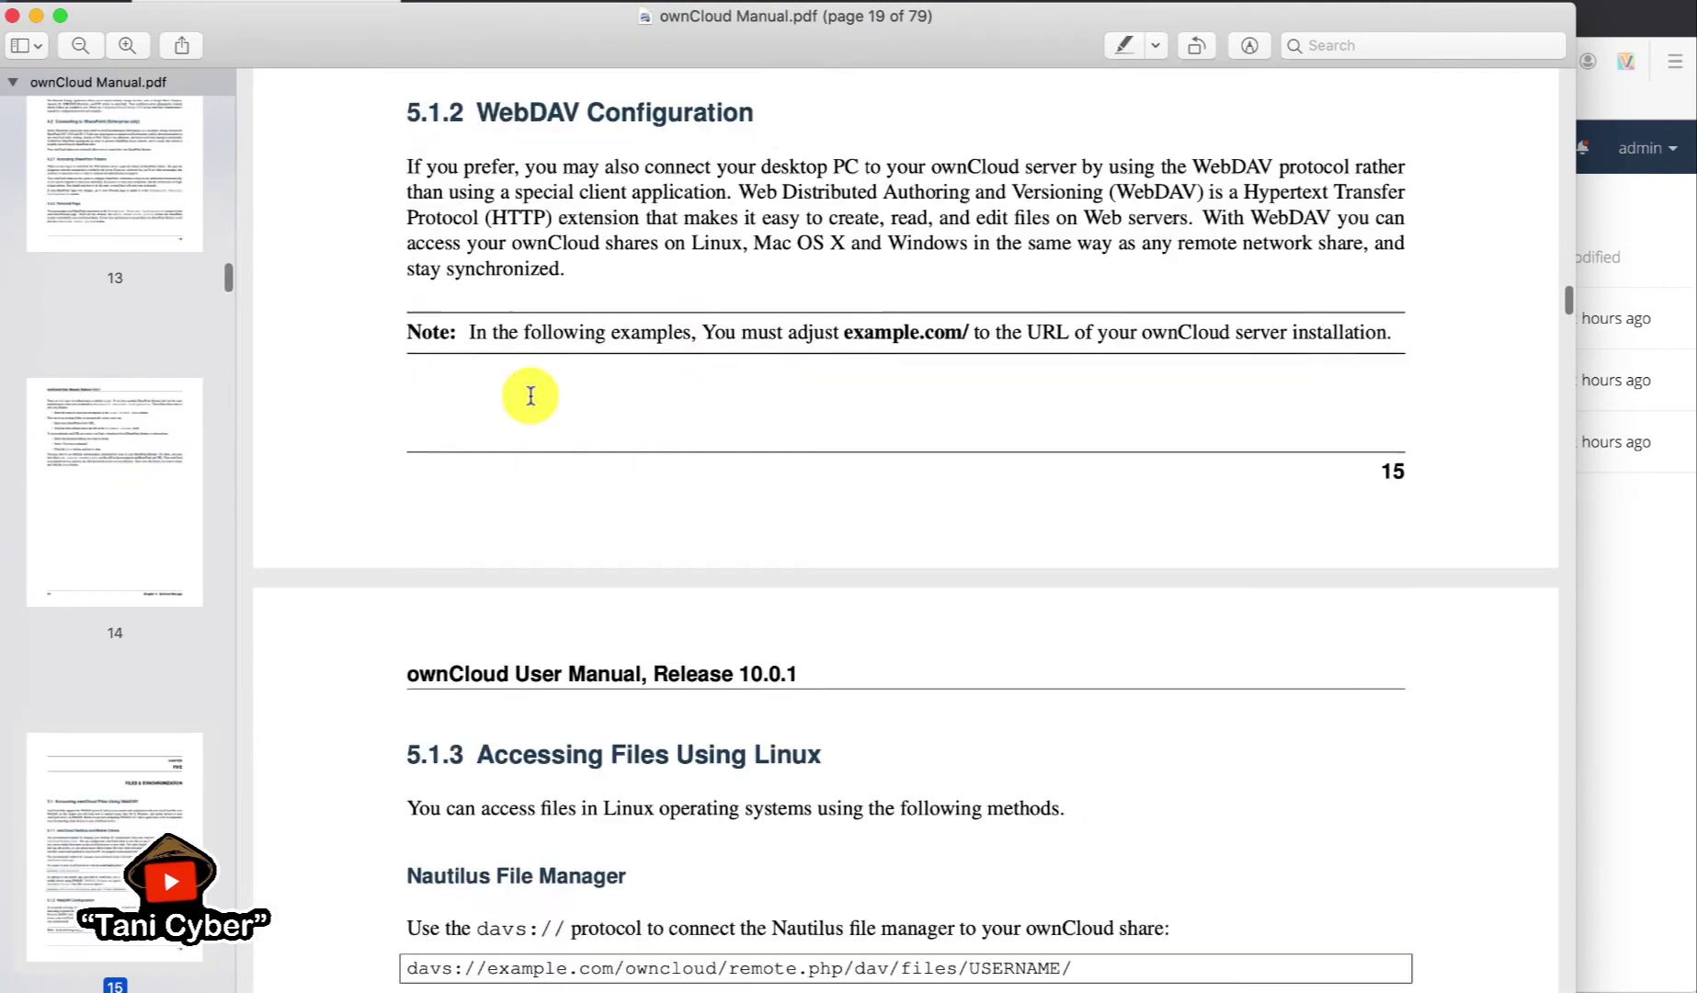
pyautogui.scroll(-20, 531, 396)
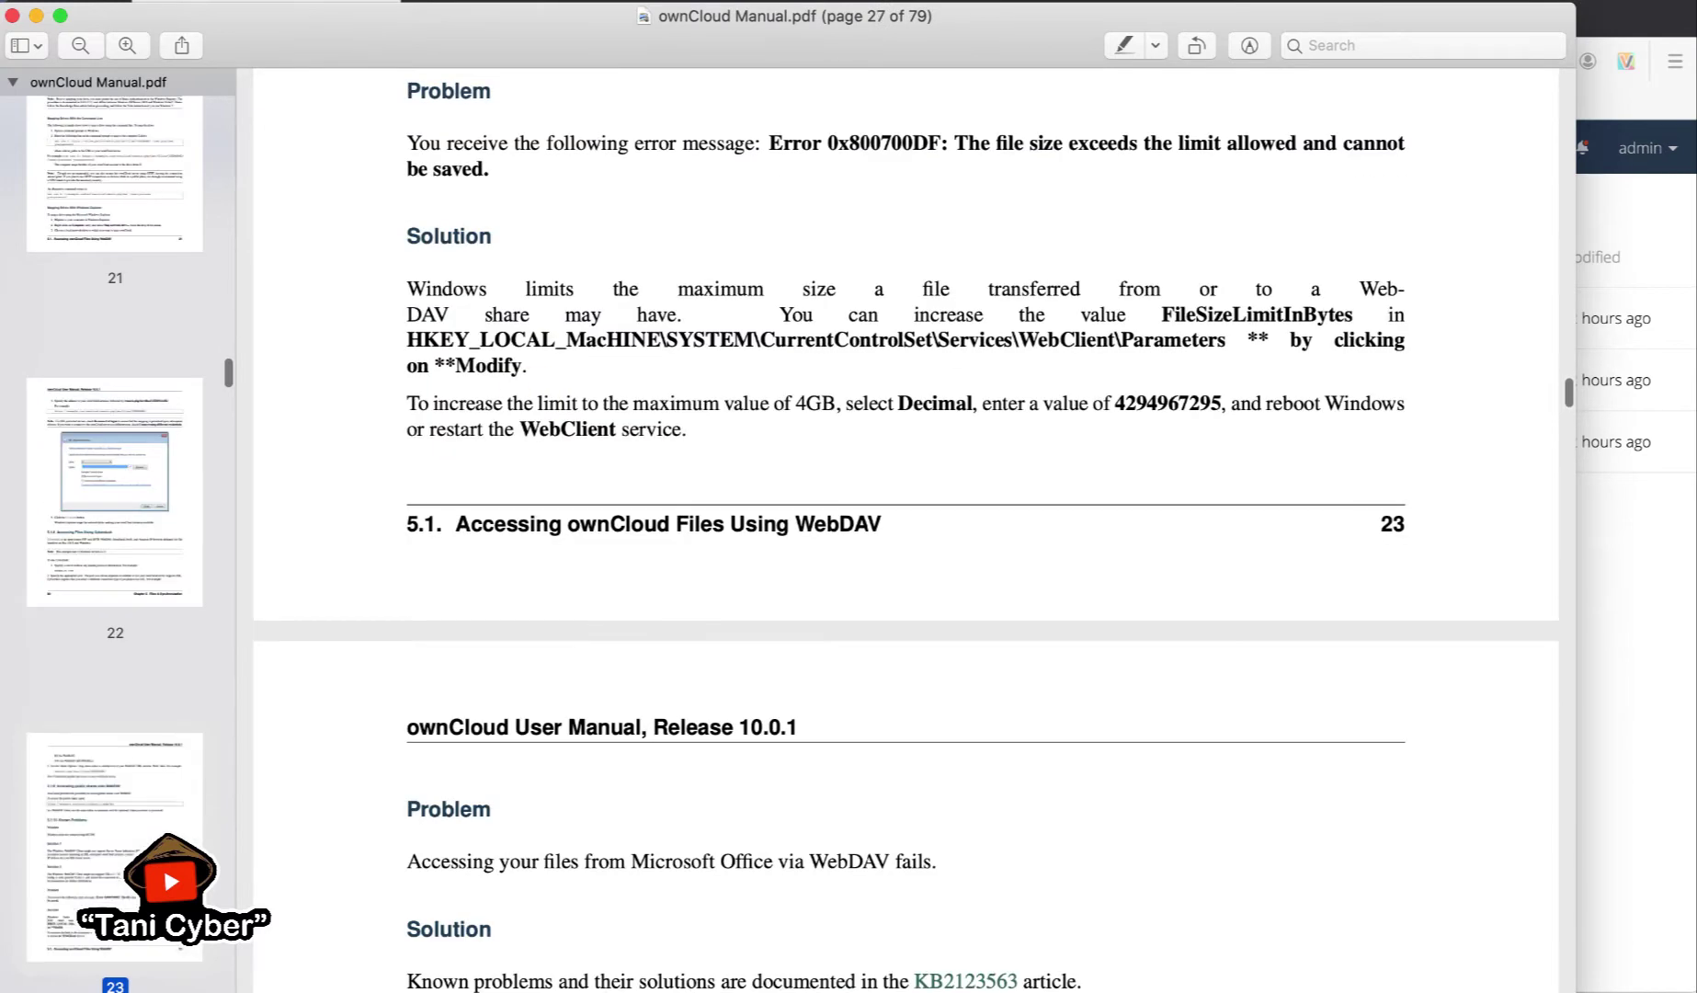
pyautogui.click(16, 17)
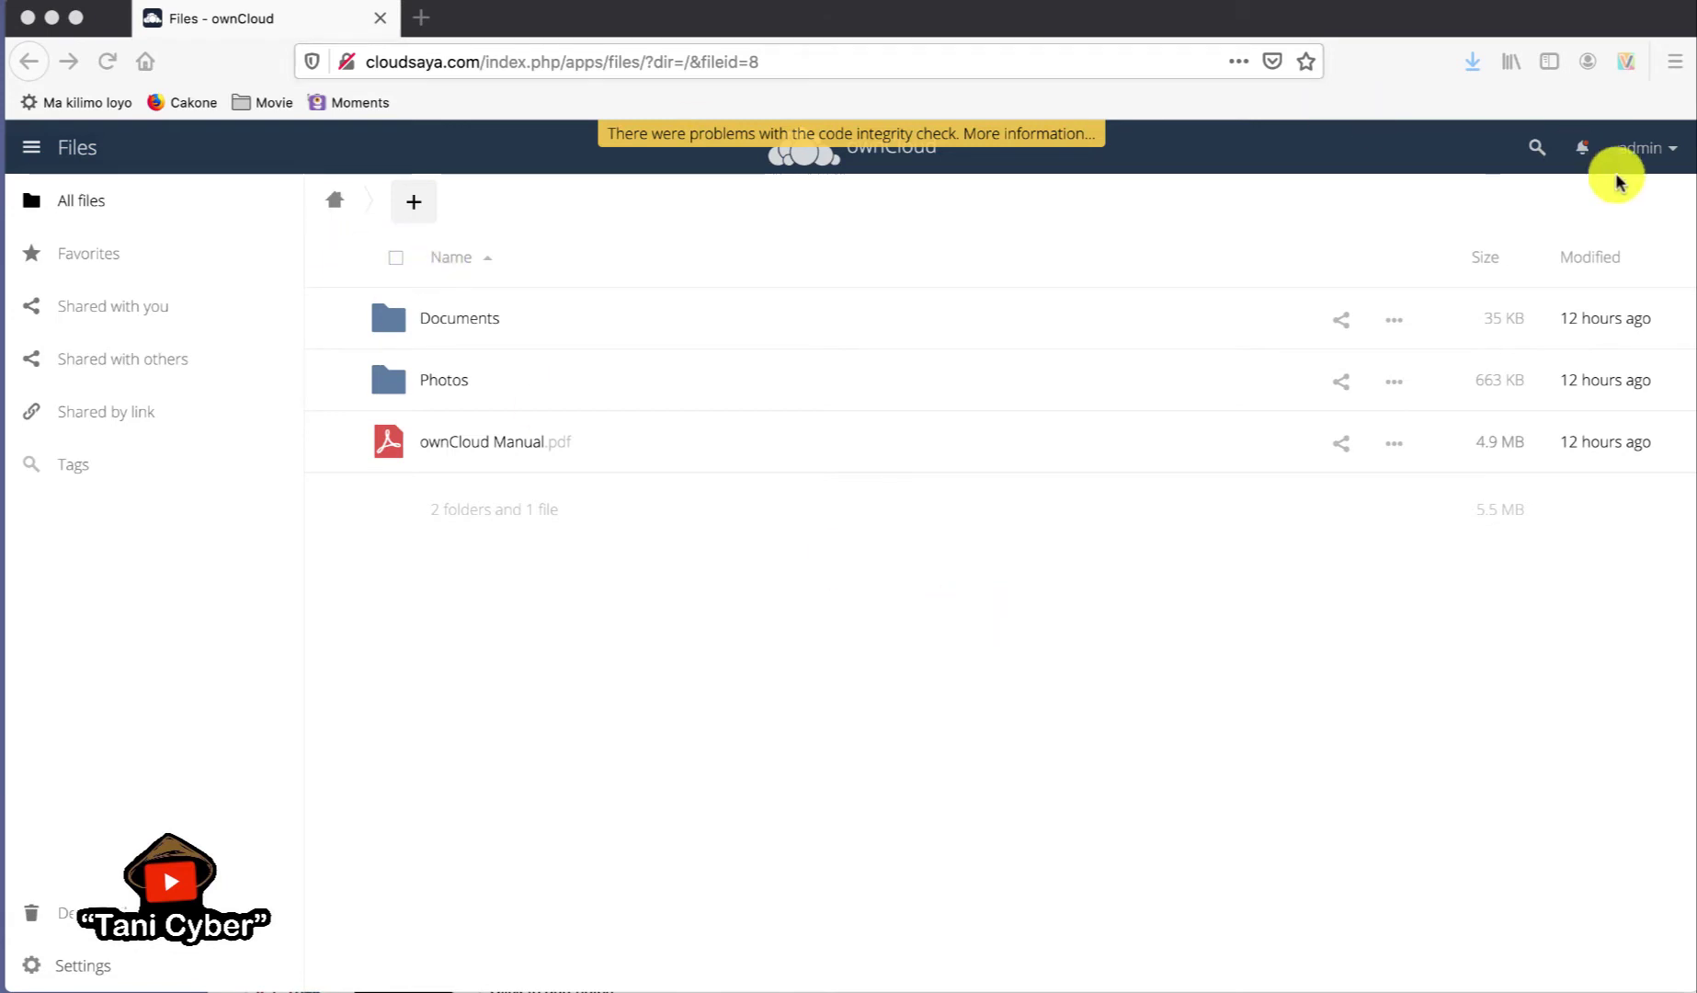
# - Bring the browser forward and go to the Users page from the admin menu
pyautogui.click(1671, 154)
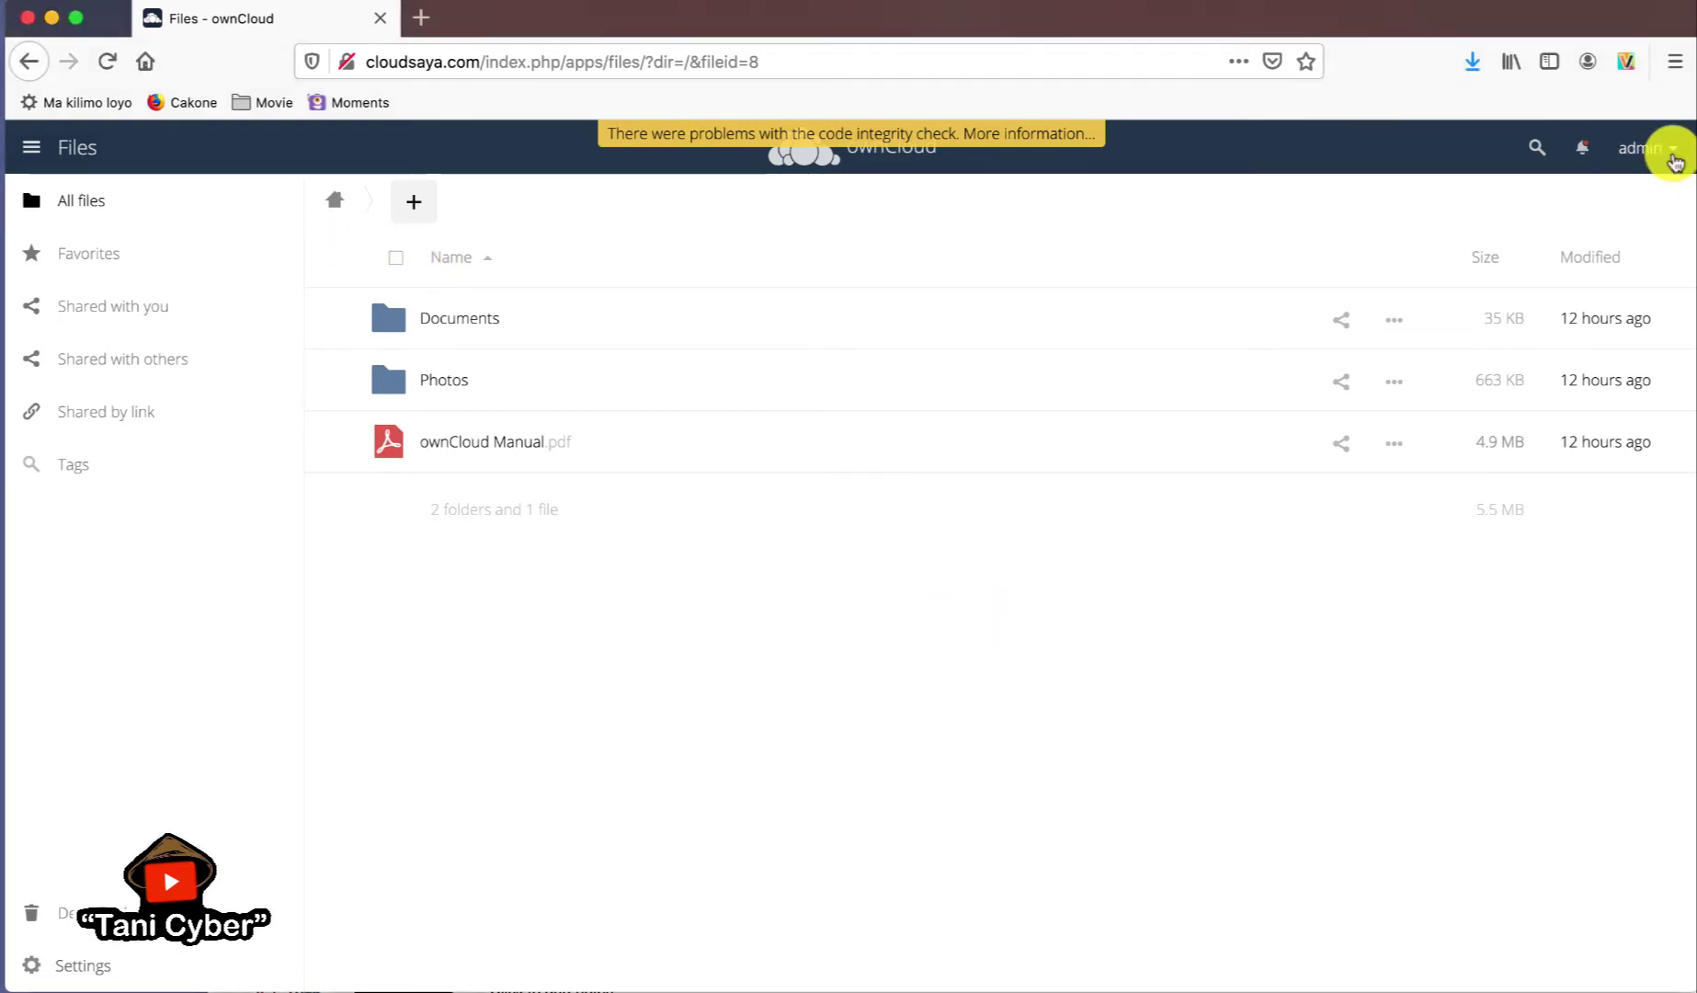
pyautogui.click(1673, 156)
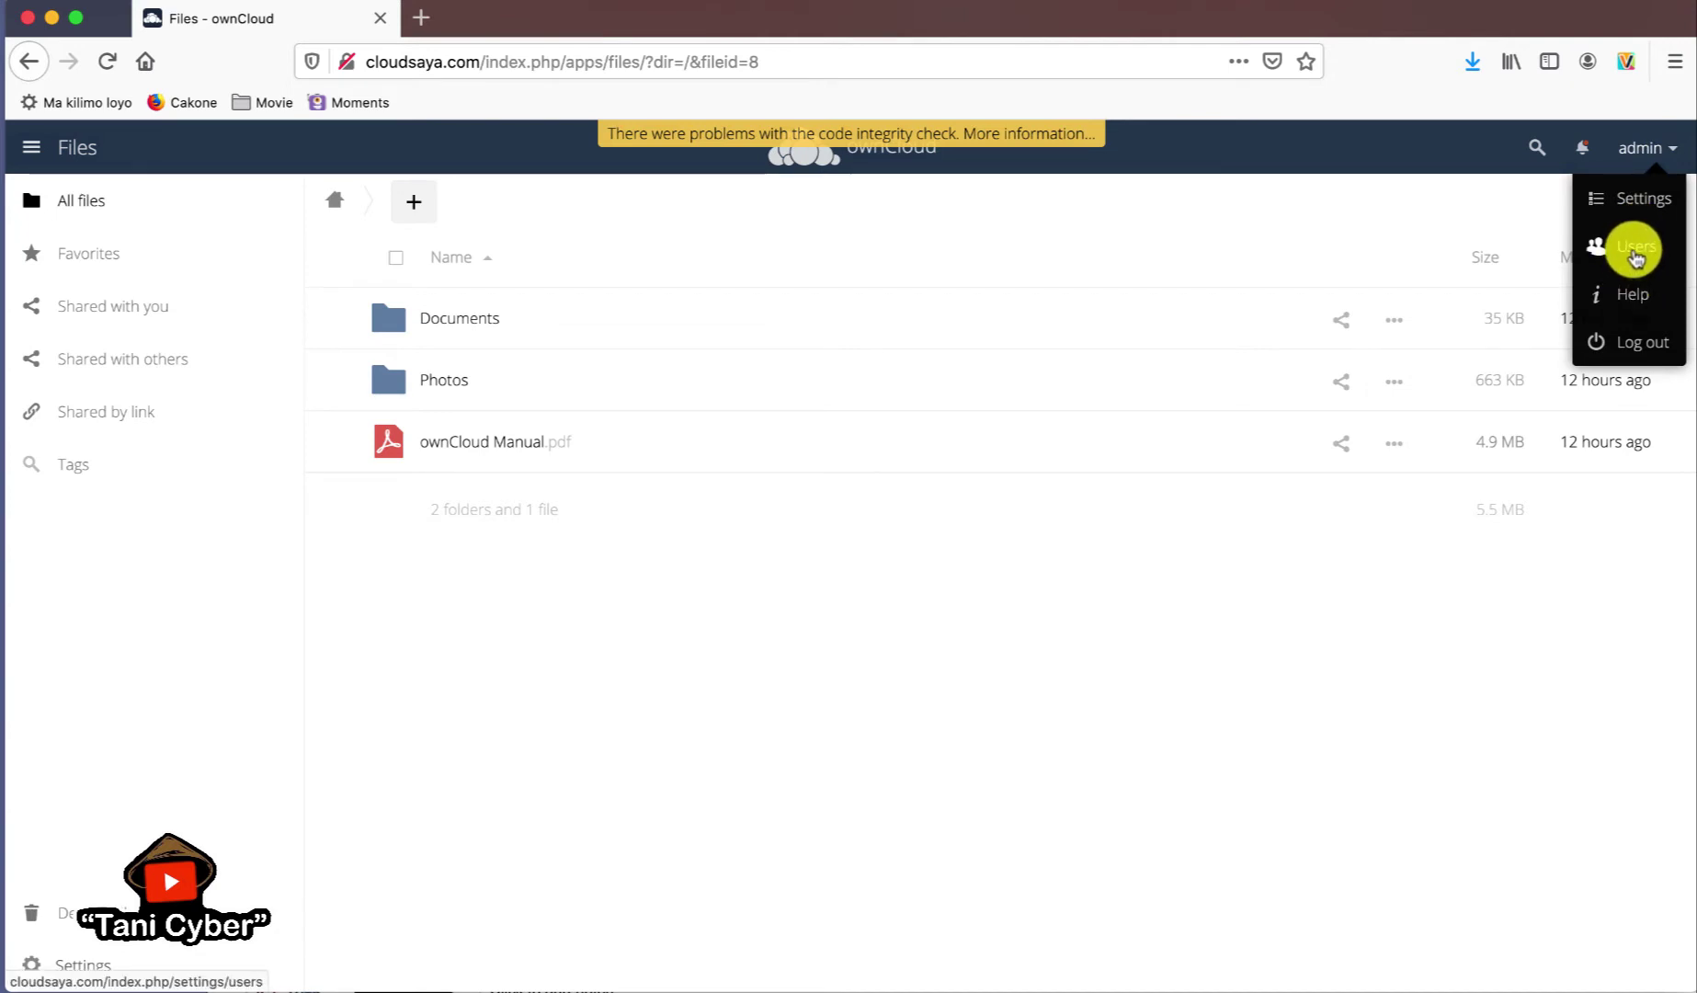
pyautogui.click(1633, 252)
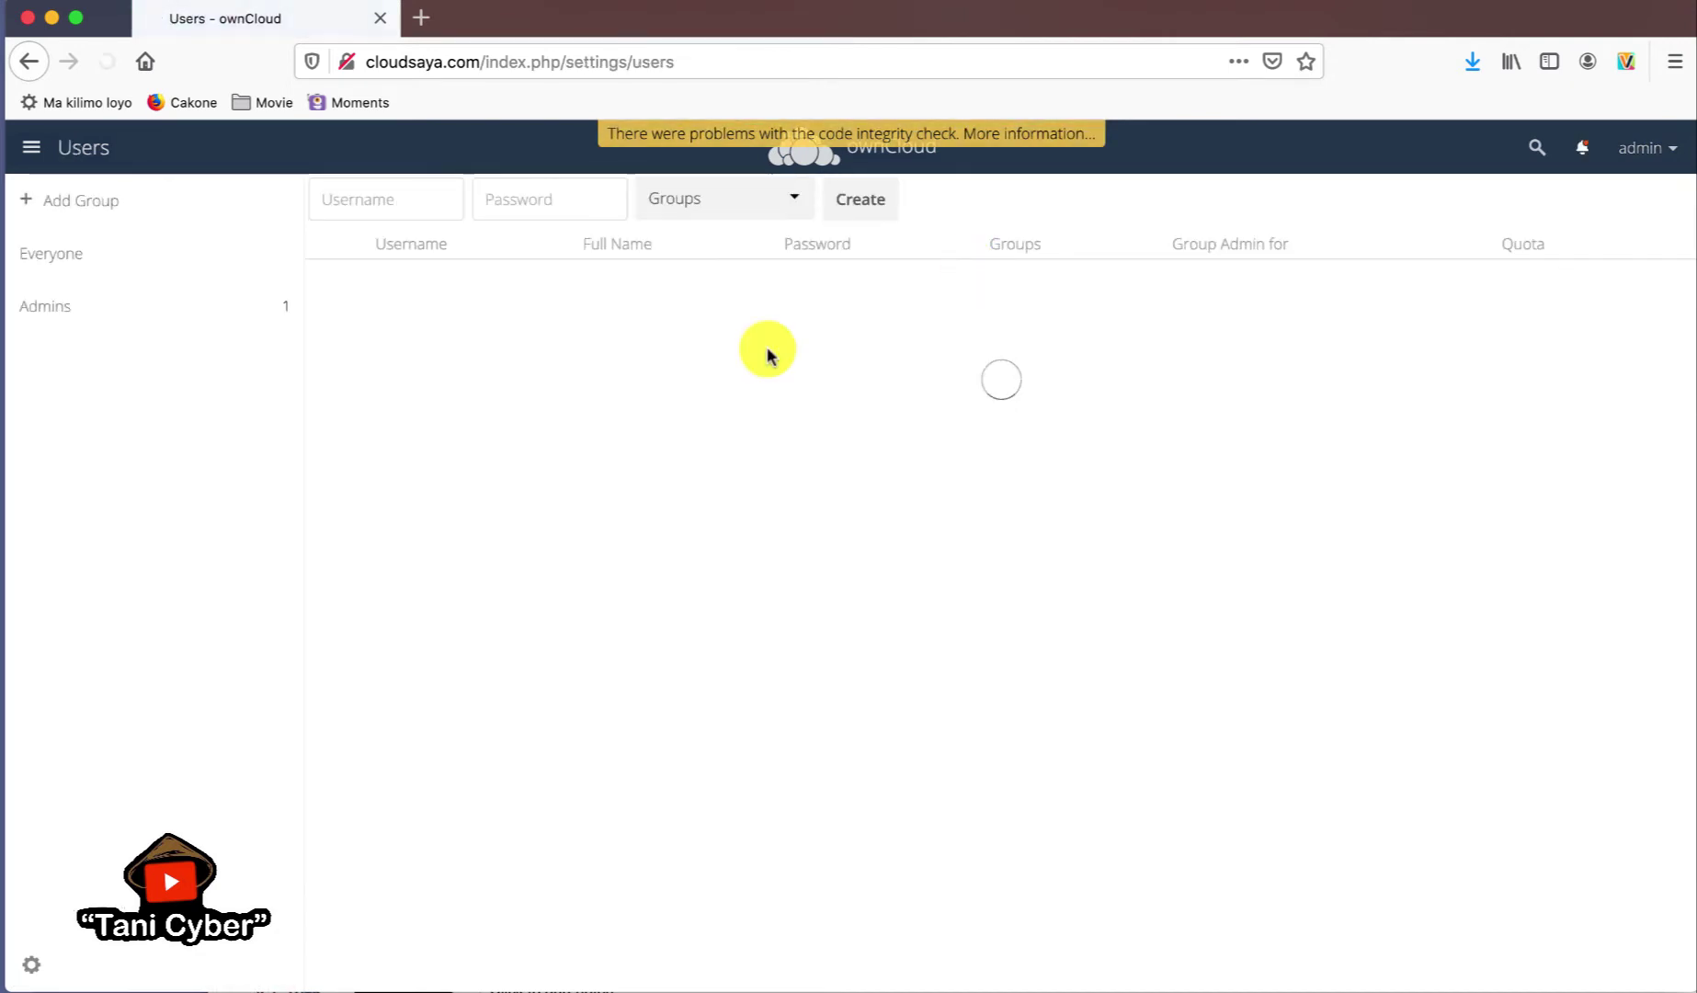
# - Add a new group named karyawan from the groups dropdown
pyautogui.click(796, 212)
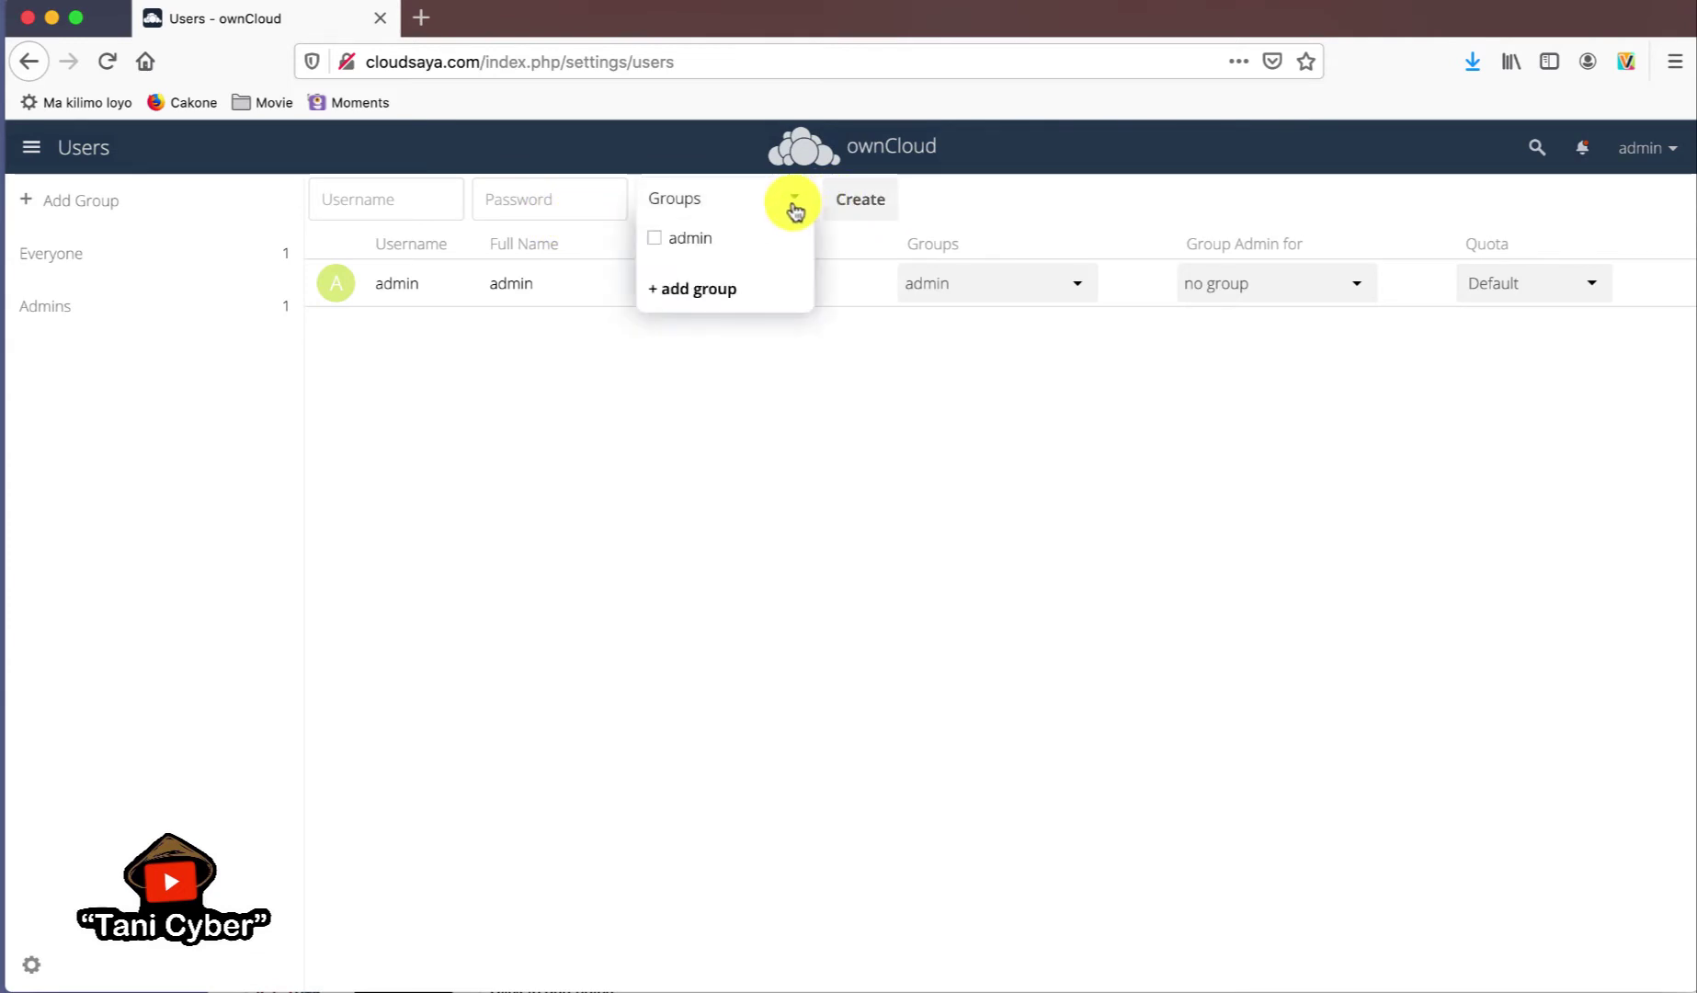
pyautogui.click(708, 291)
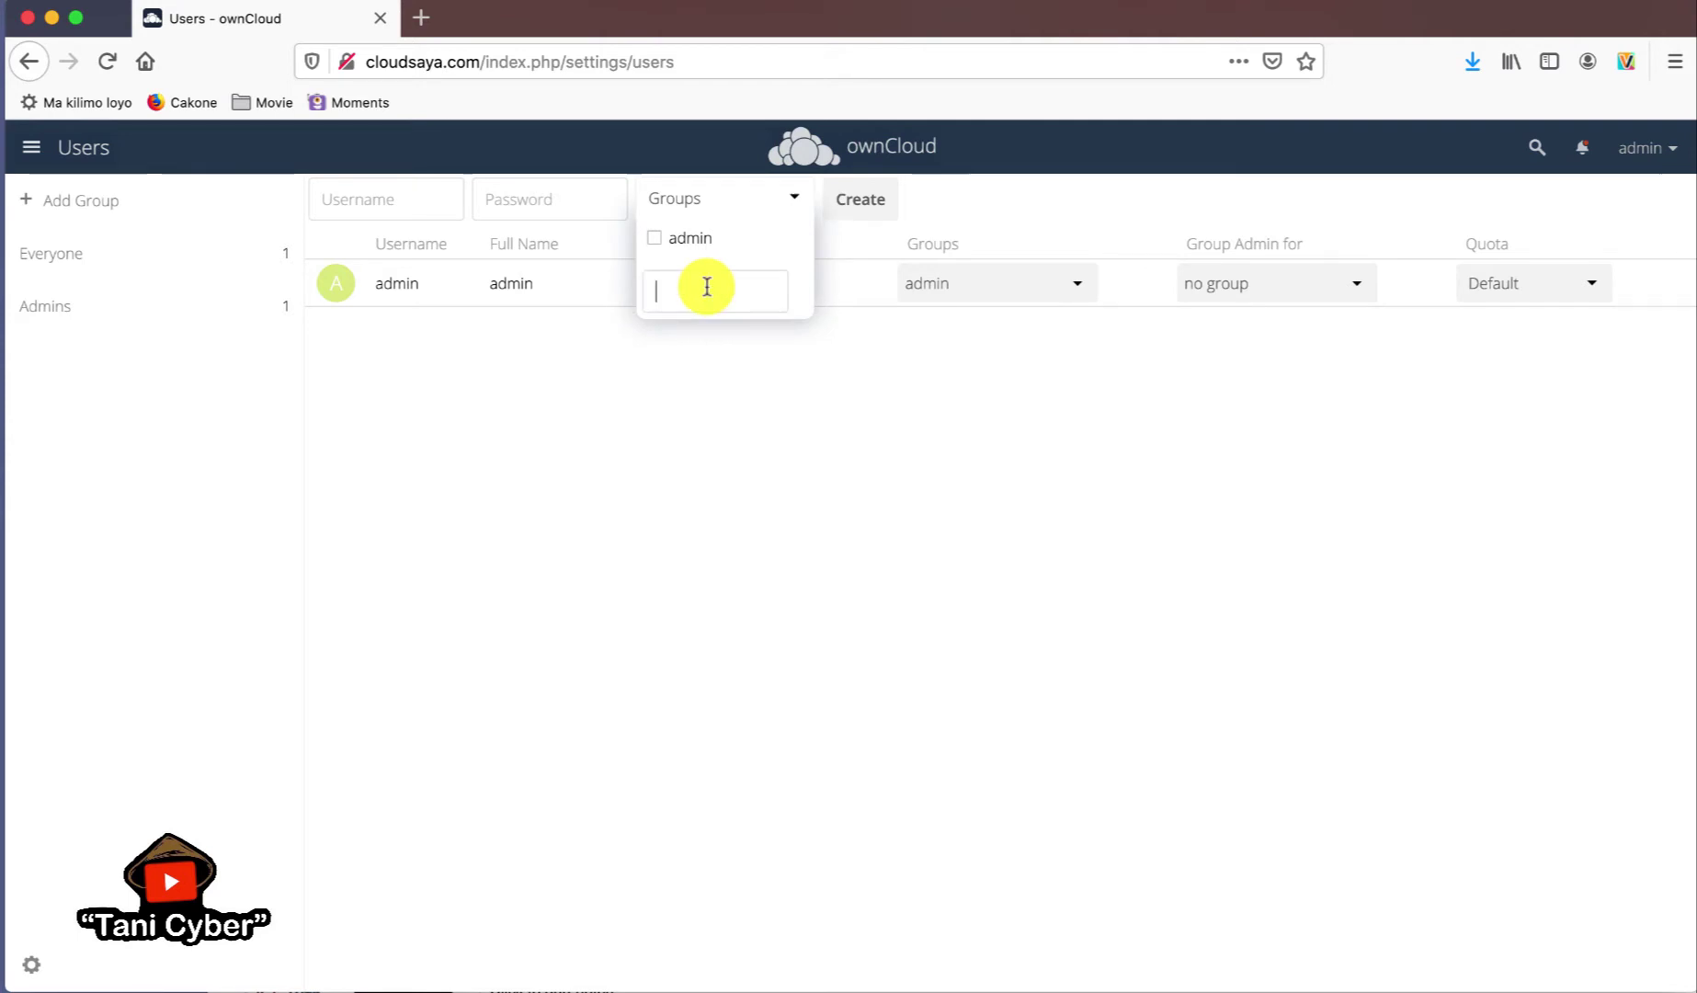
pyautogui.write('karyawan')
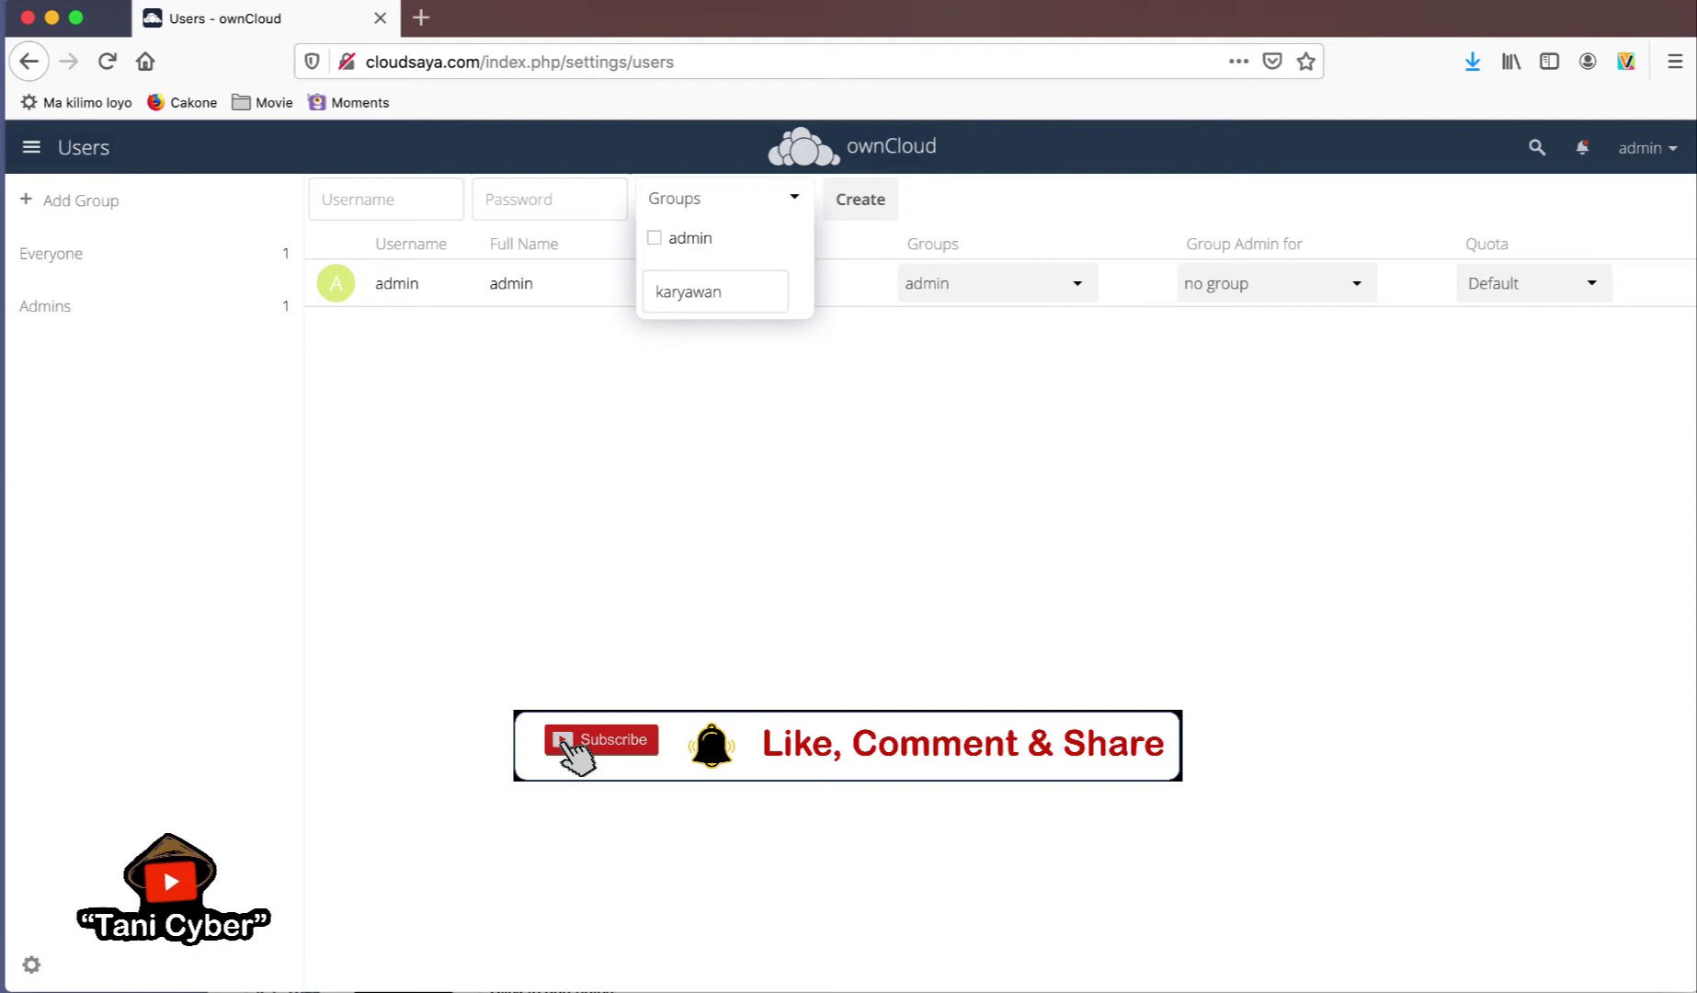
pyautogui.press('Return')
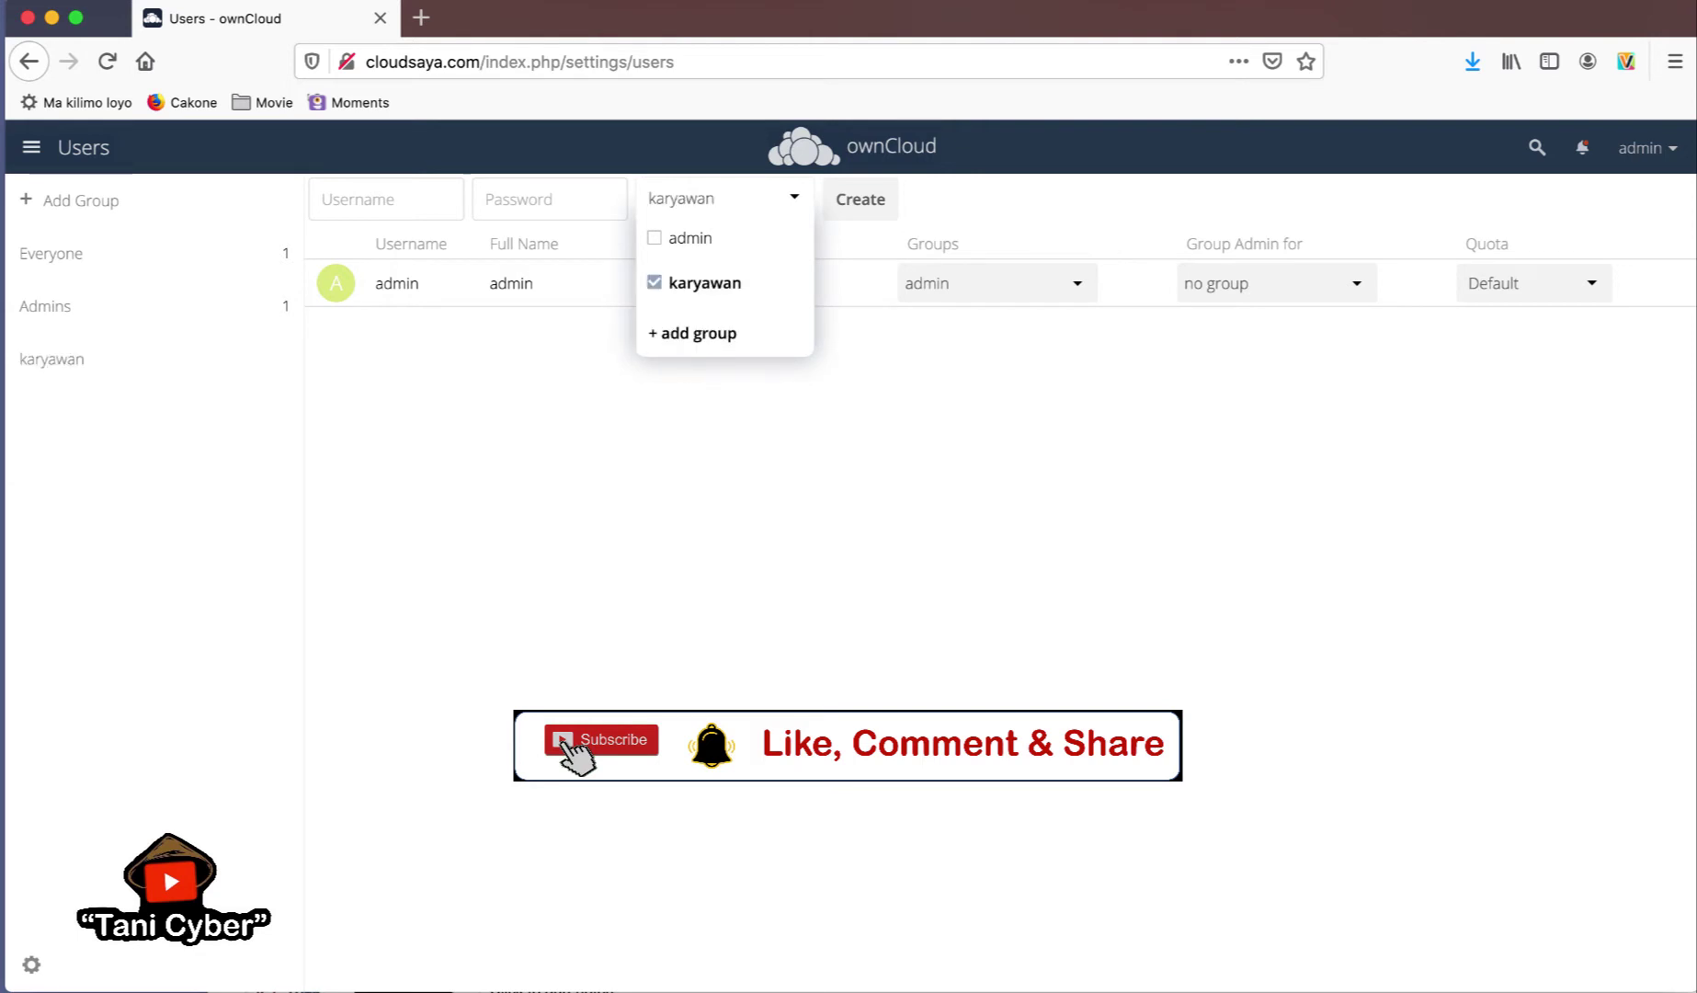
# - Create a new user with a username and password in the karyawan group
pyautogui.click(397, 218)
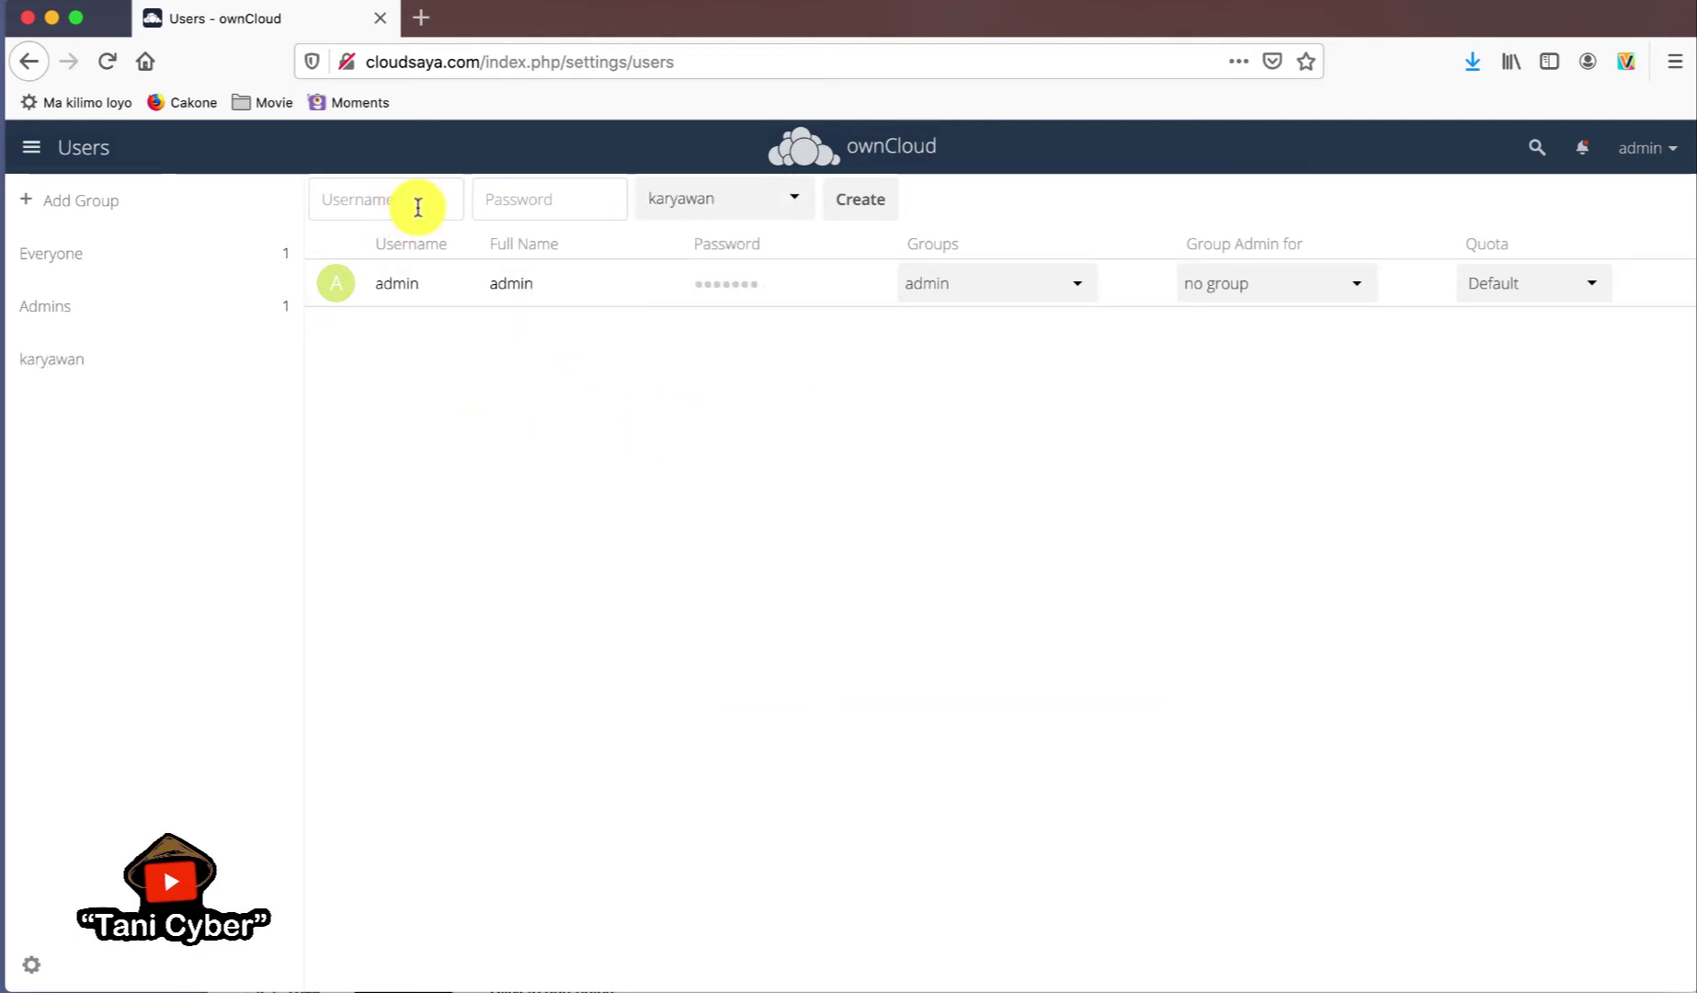
pyautogui.click(418, 208)
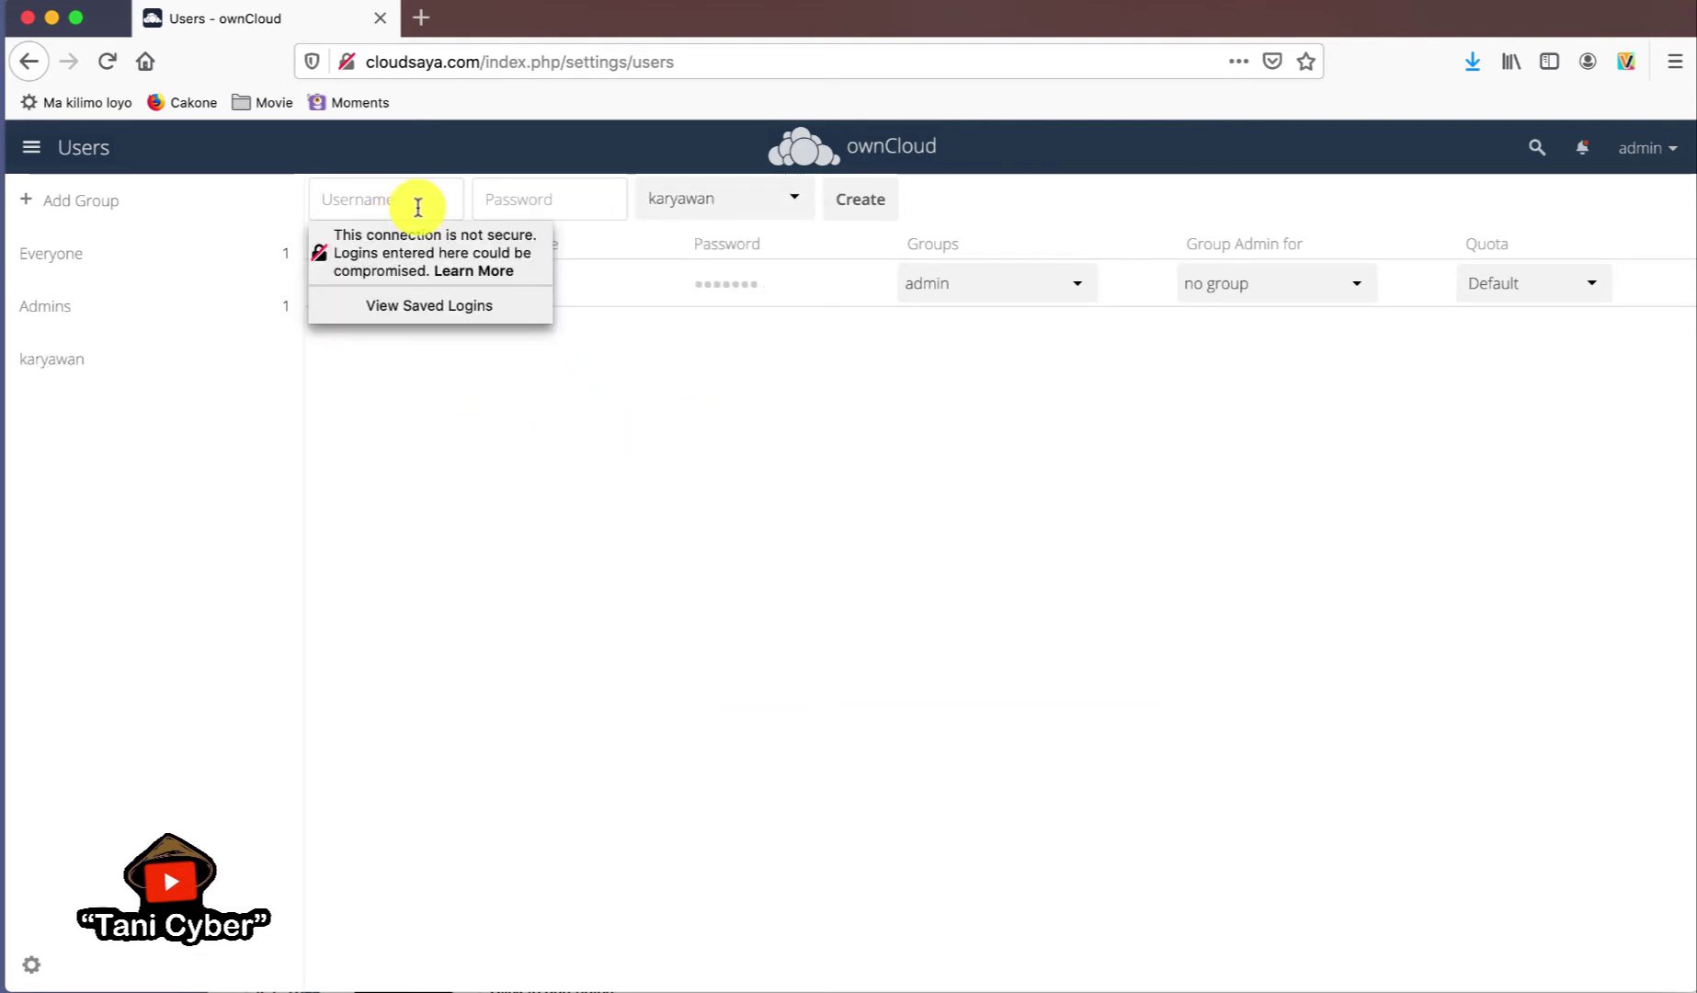
pyautogui.write('taufik')
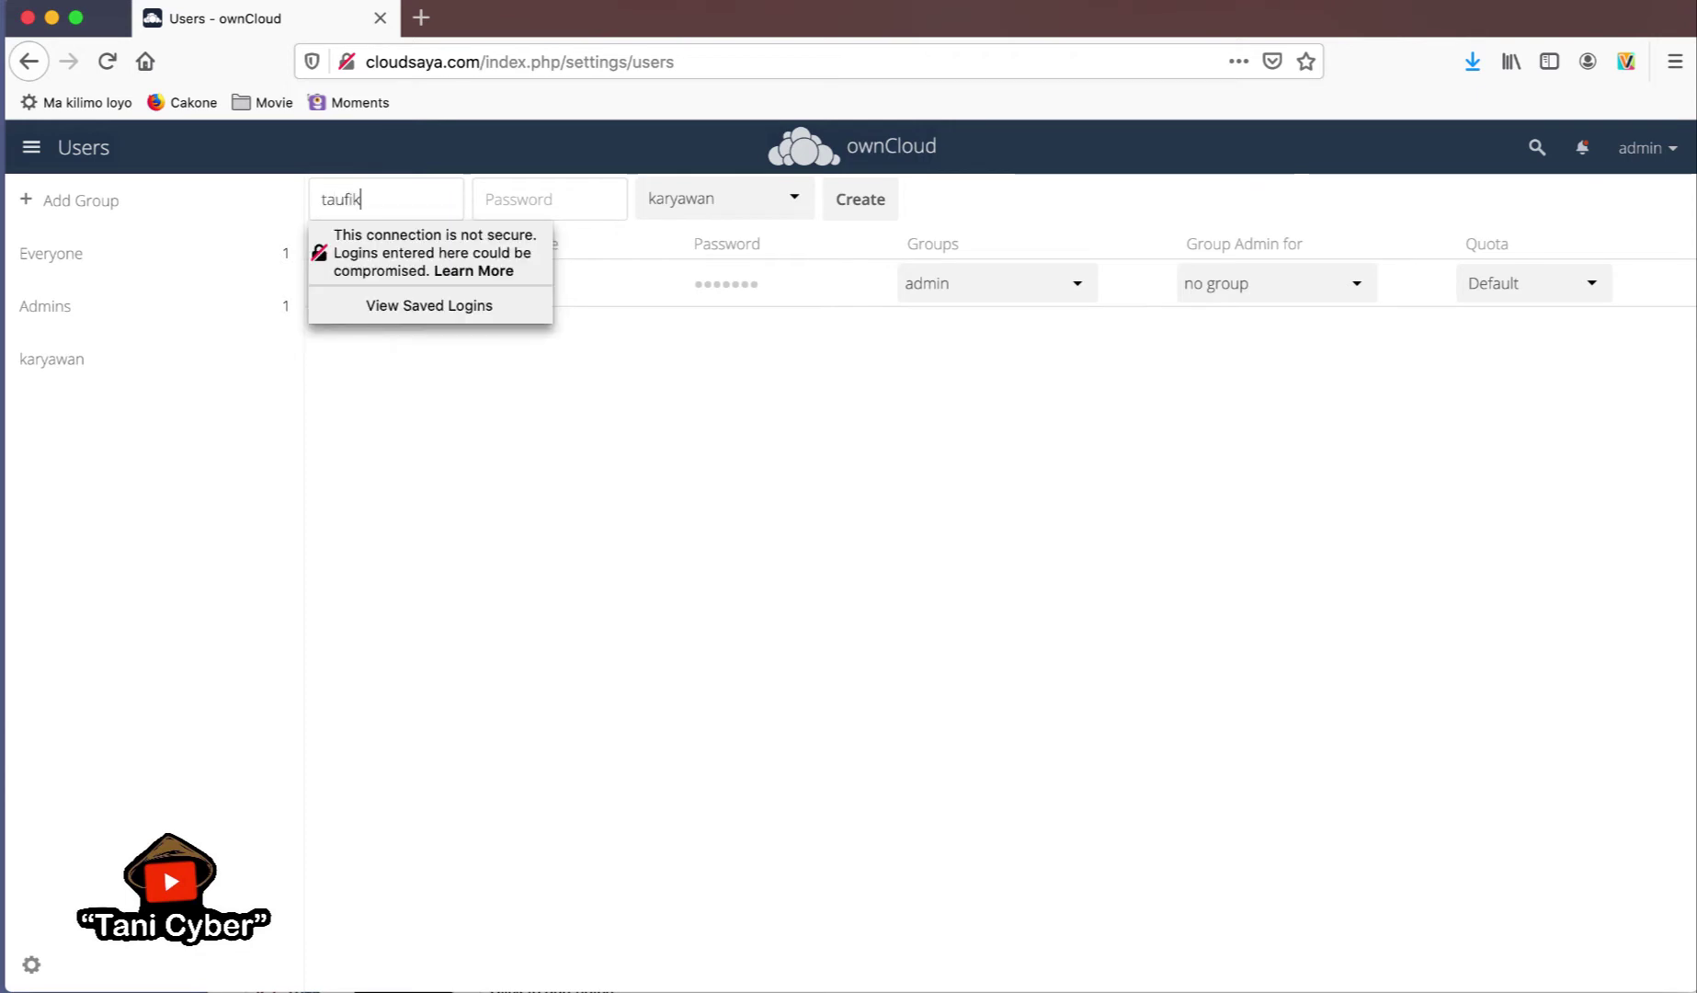
pyautogui.press('Tab')
pyautogui.write('123456')
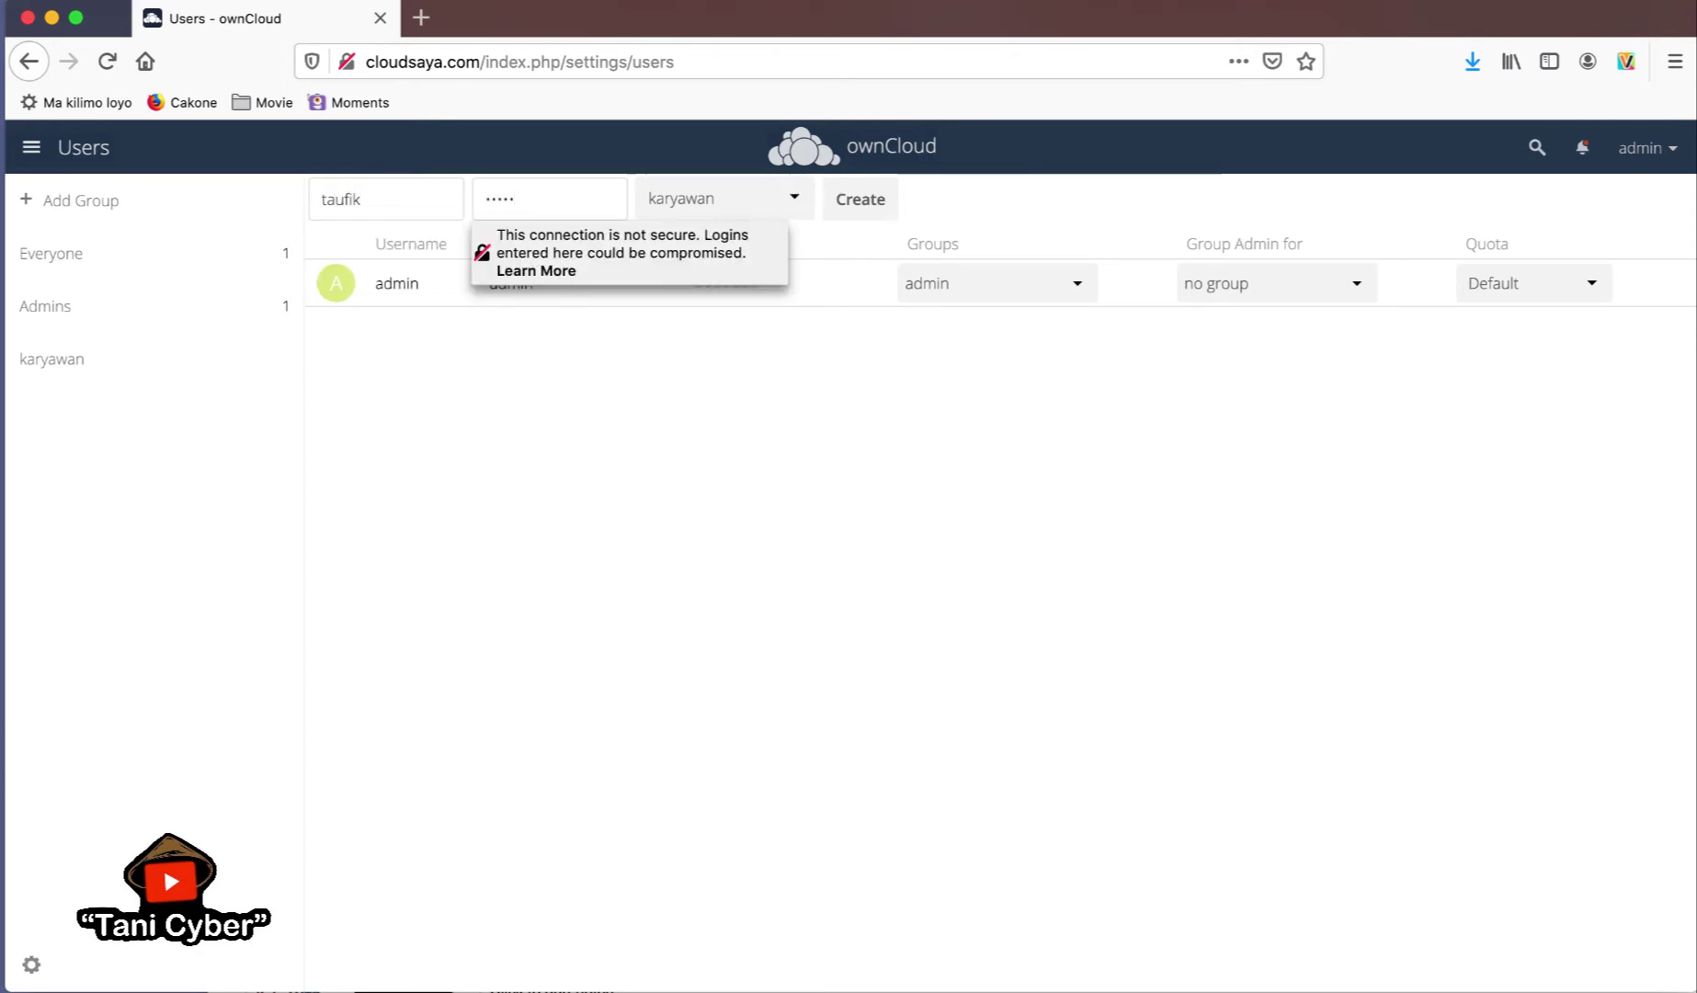
pyautogui.click(796, 206)
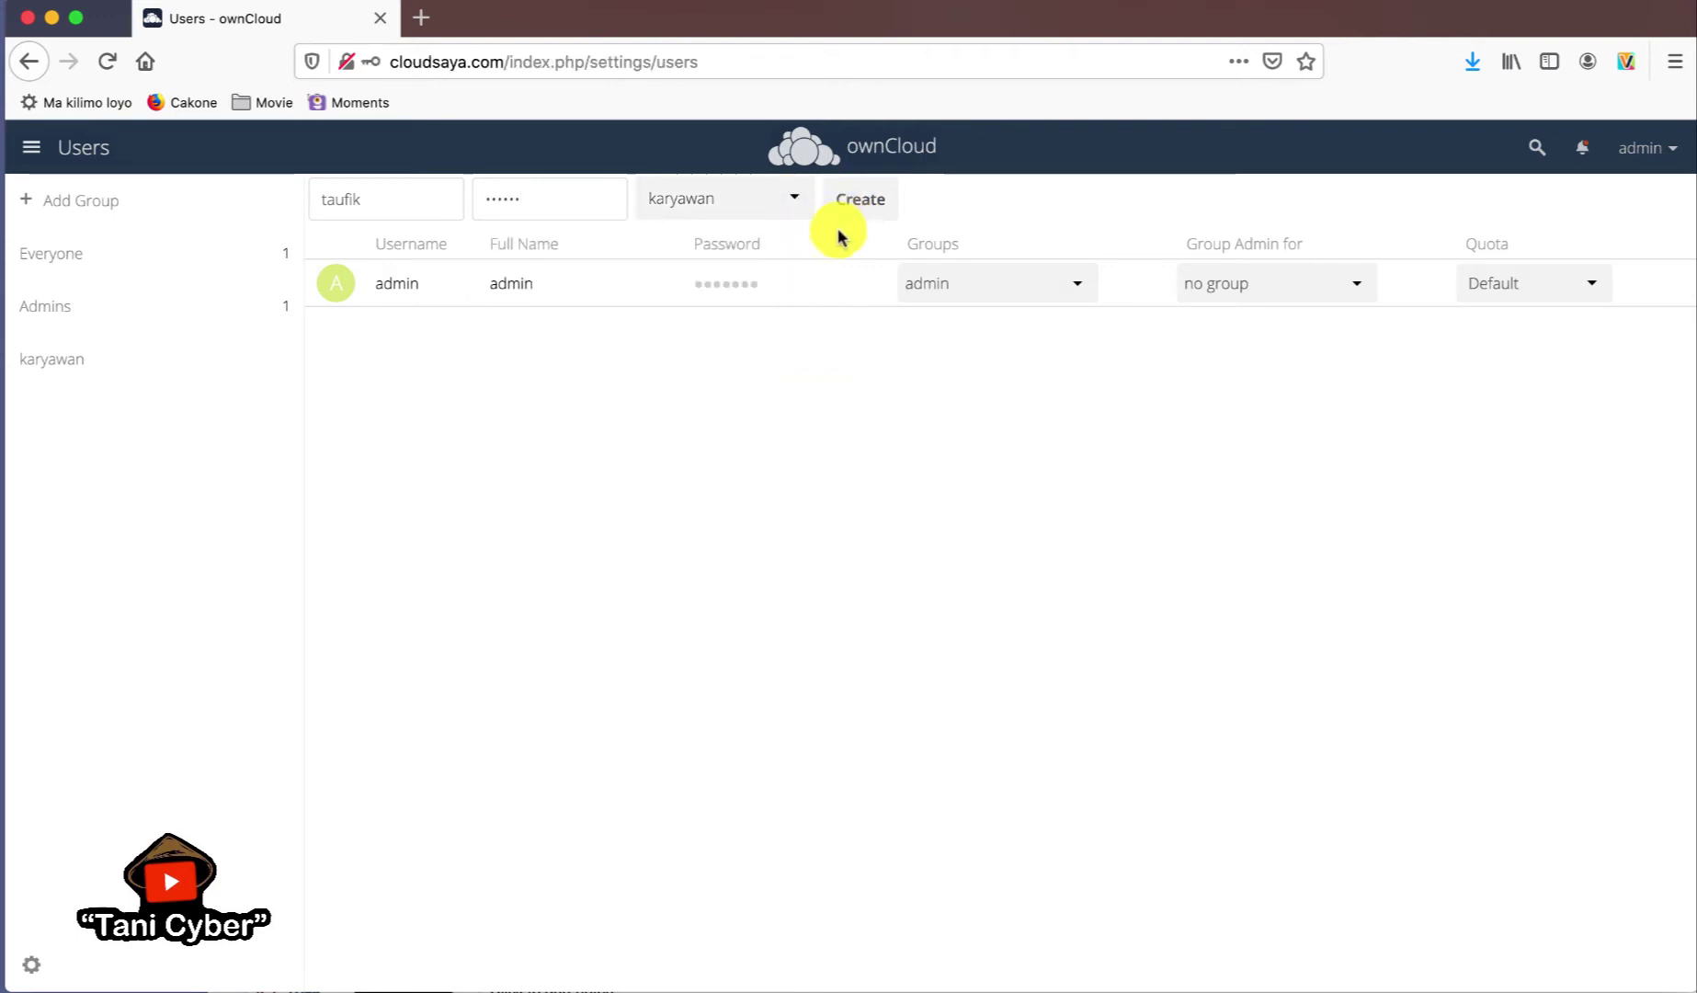
pyautogui.click(876, 207)
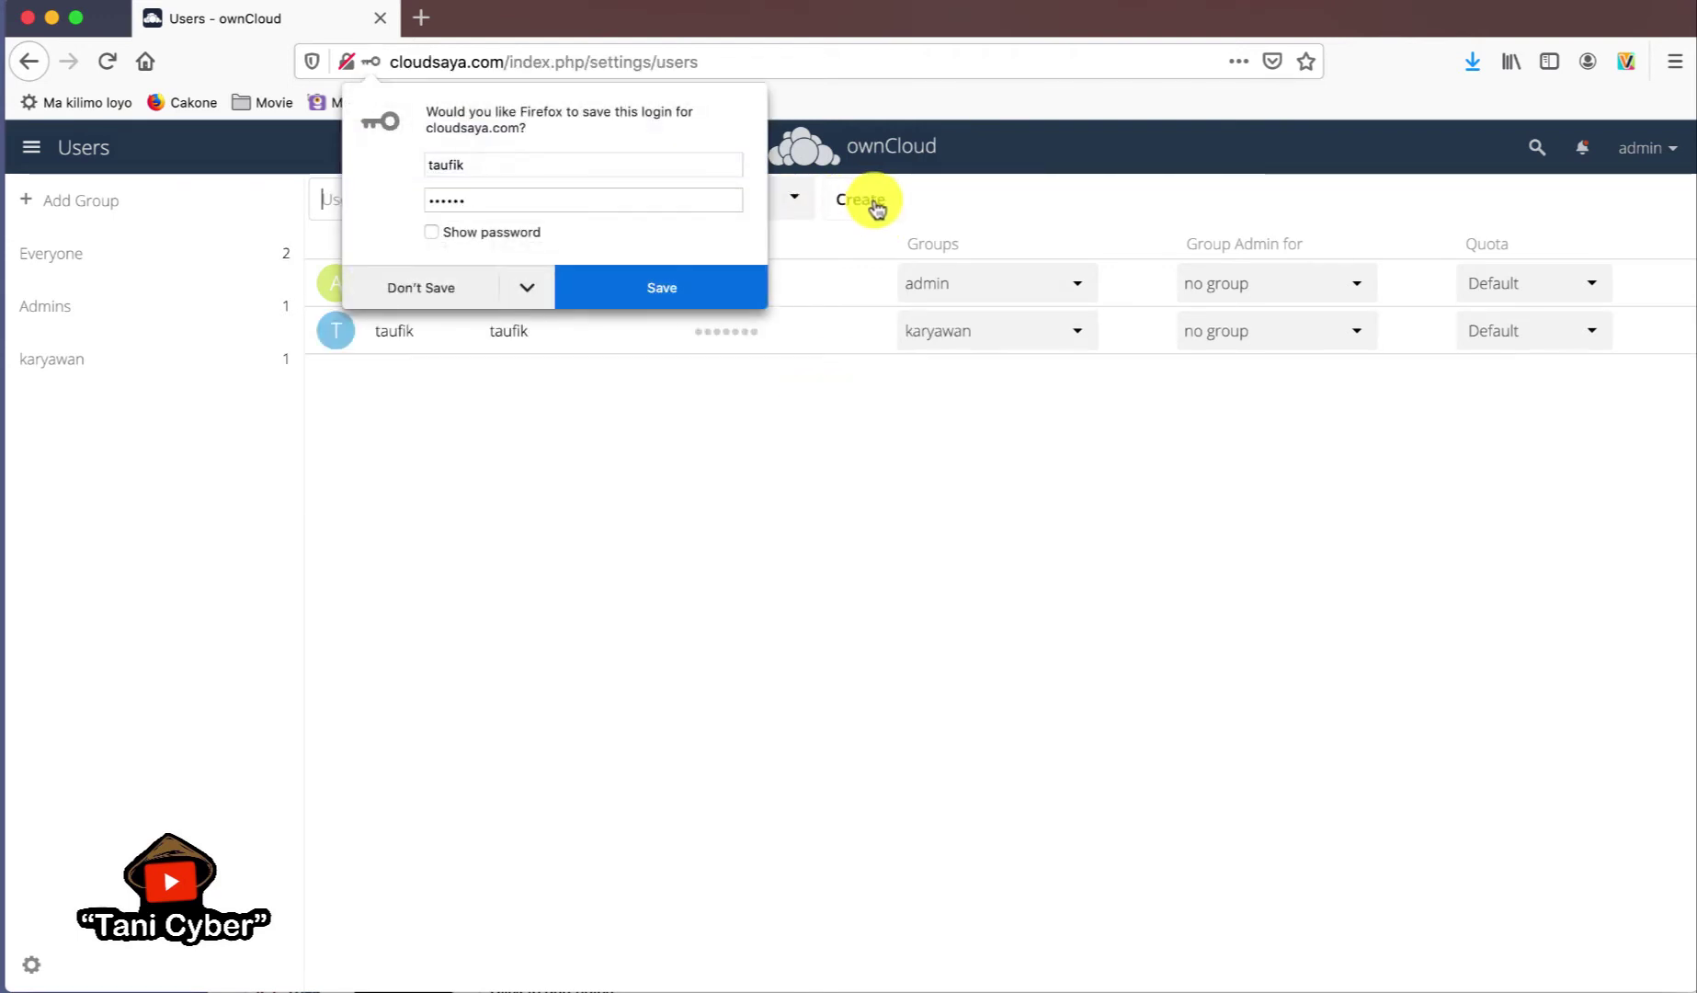
pyautogui.click(662, 452)
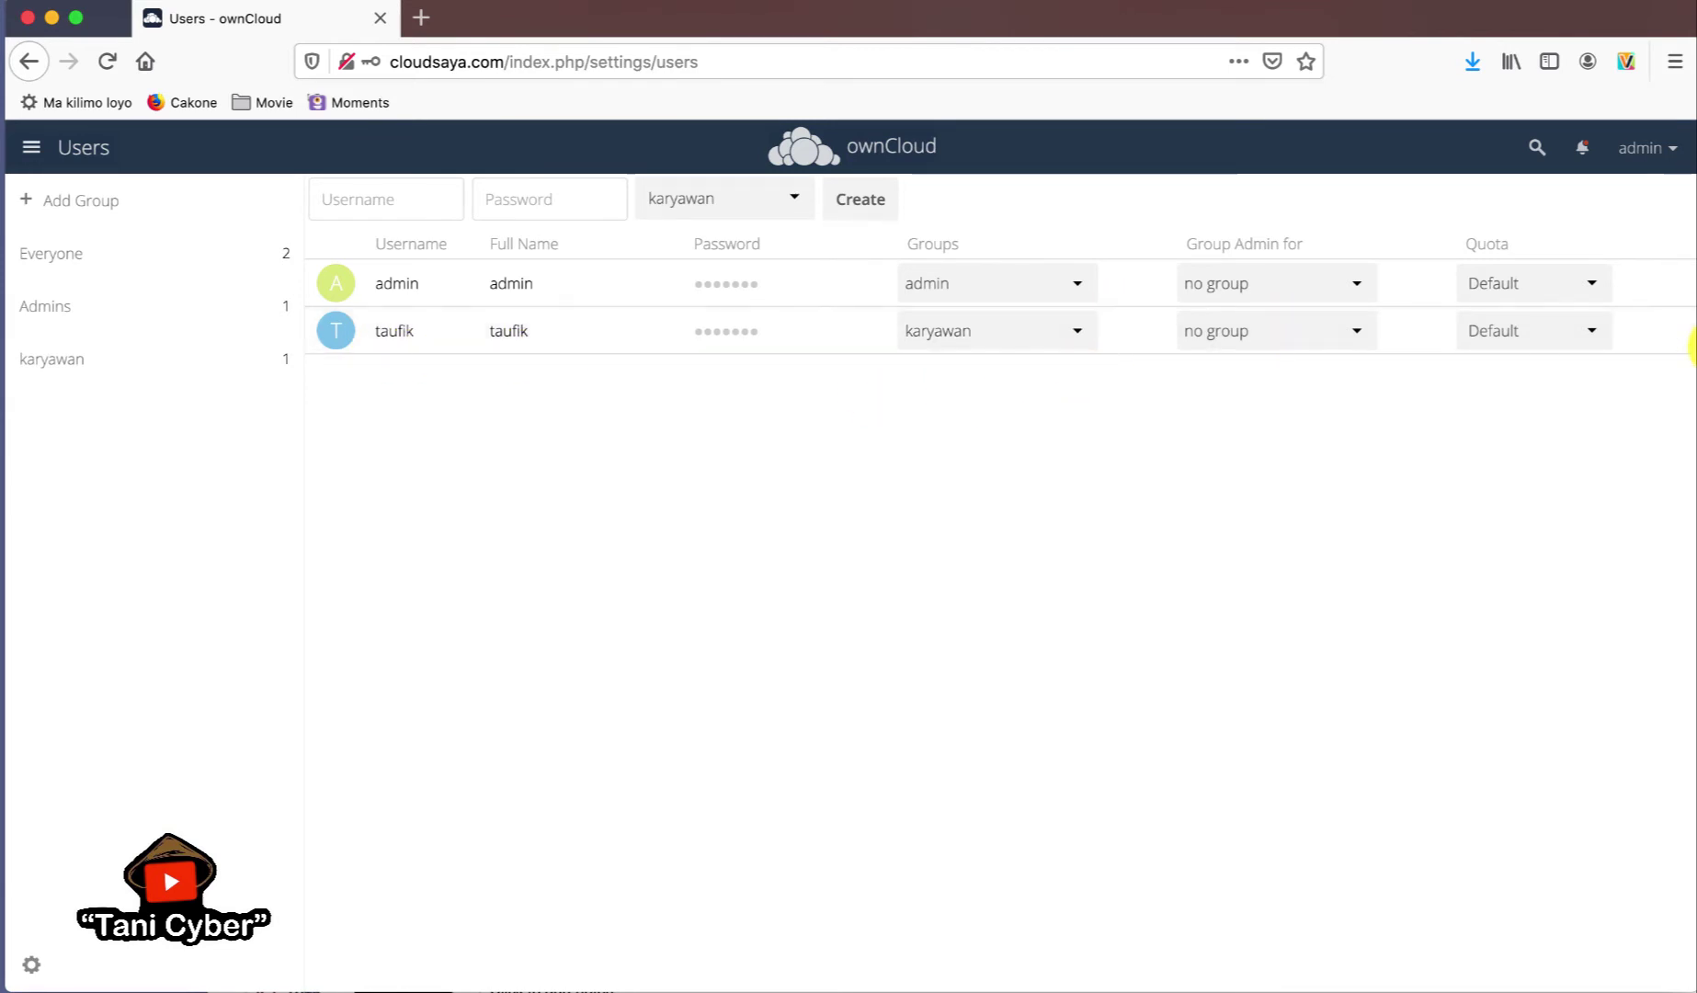
# - Change the new karyawan user's Quota from Default to 1 GB
pyautogui.click(1589, 333)
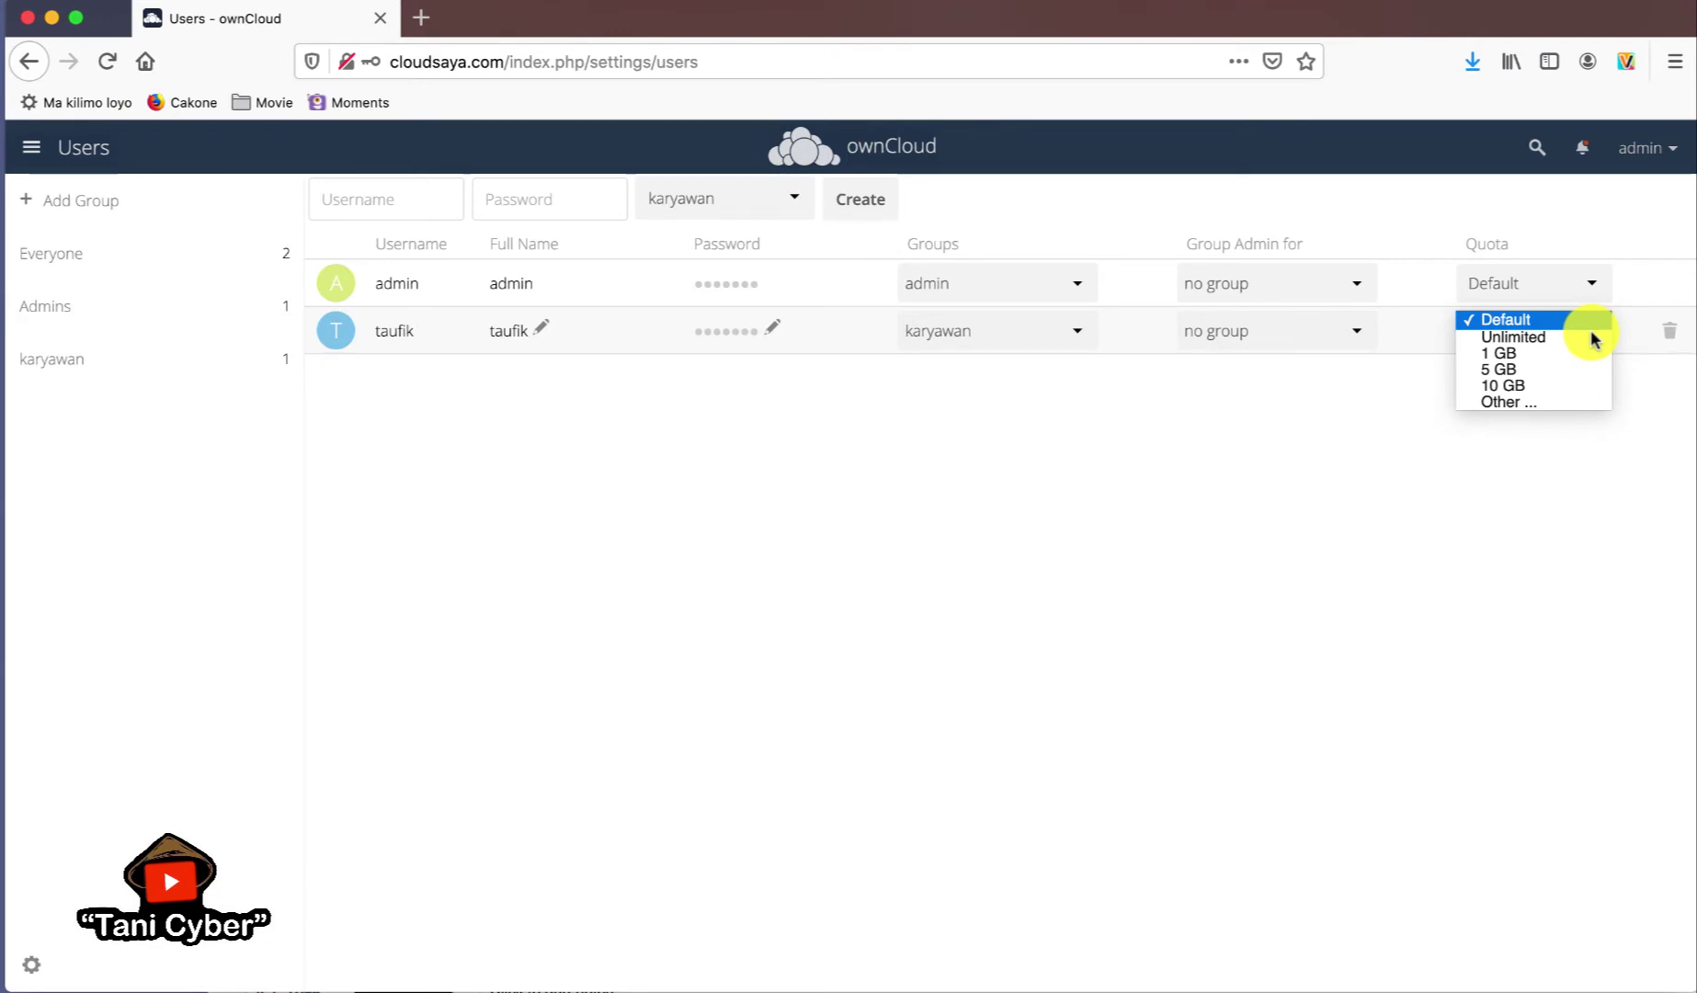
pyautogui.click(1543, 352)
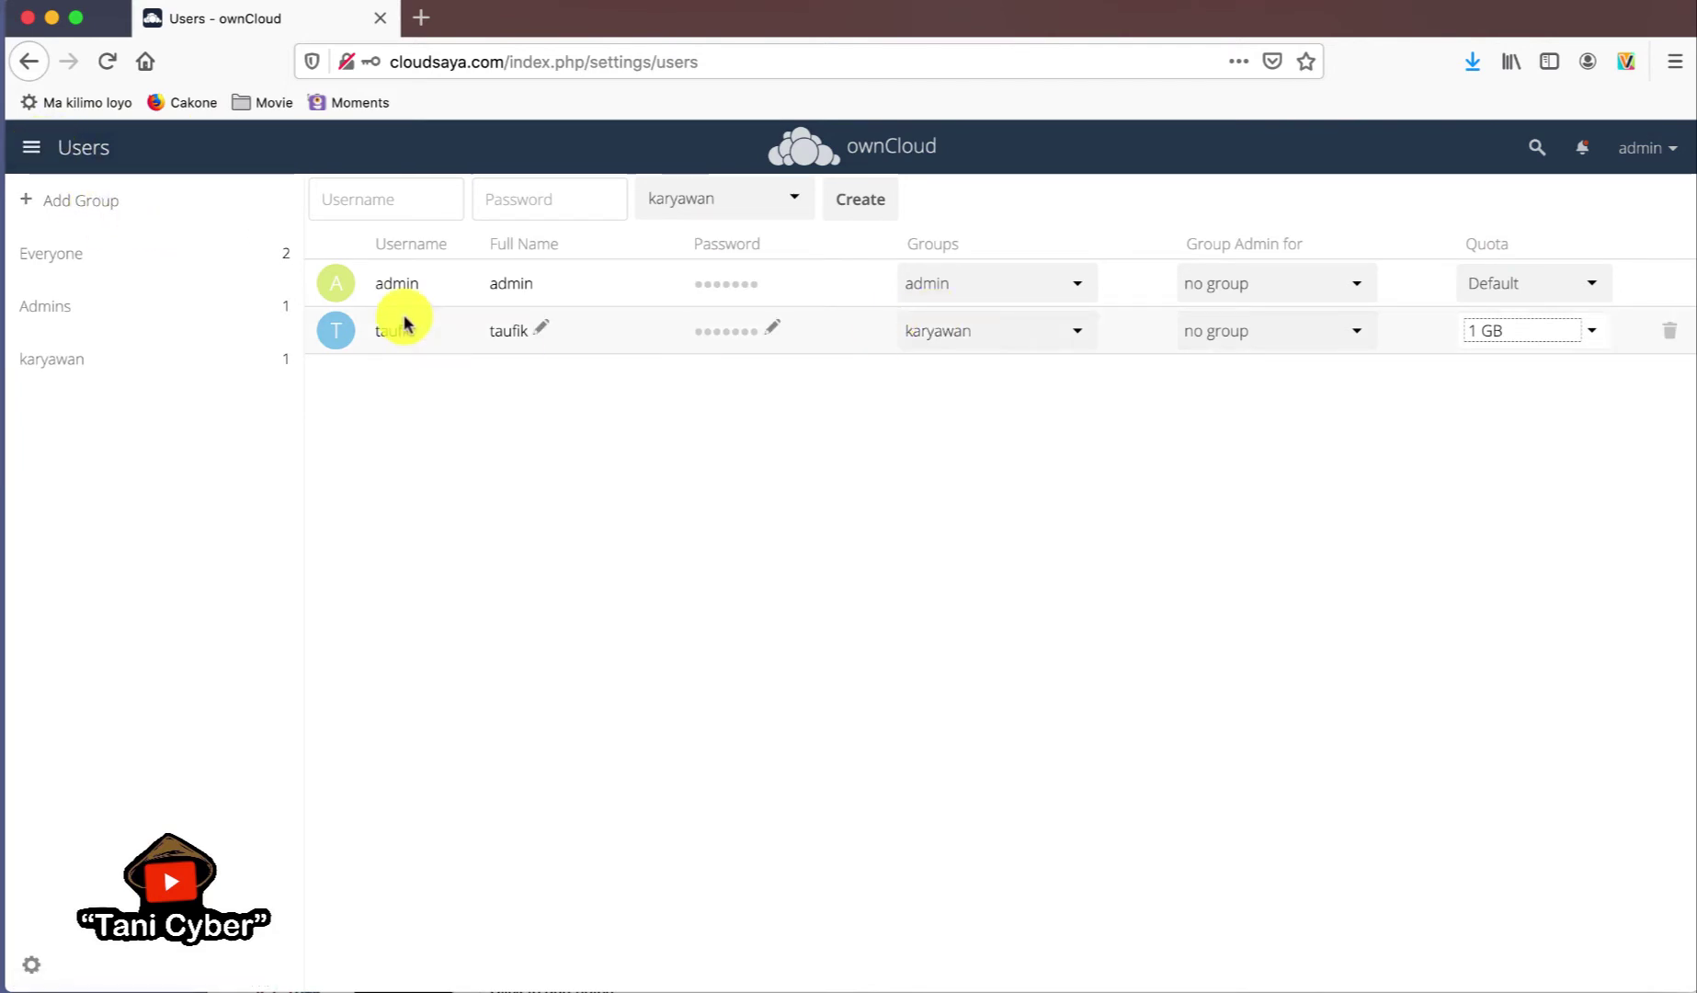
# - Log out of admin and log in as the new karyawan user, declining to save the login
pyautogui.click(1666, 150)
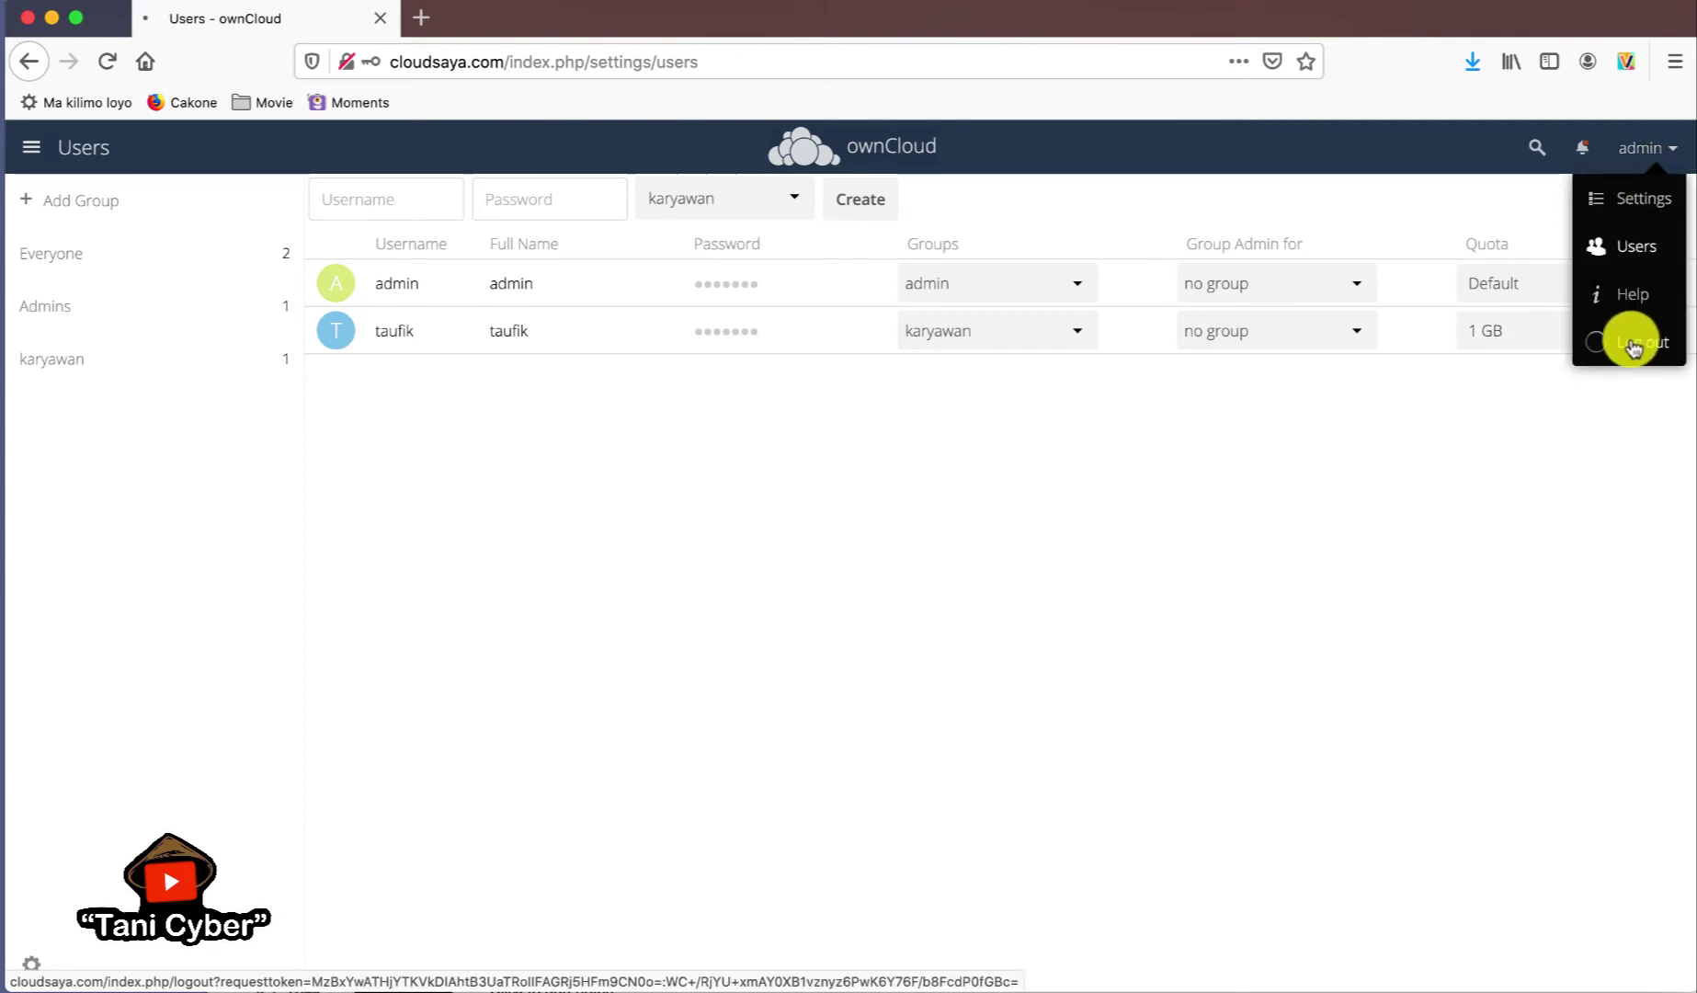
pyautogui.click(1633, 341)
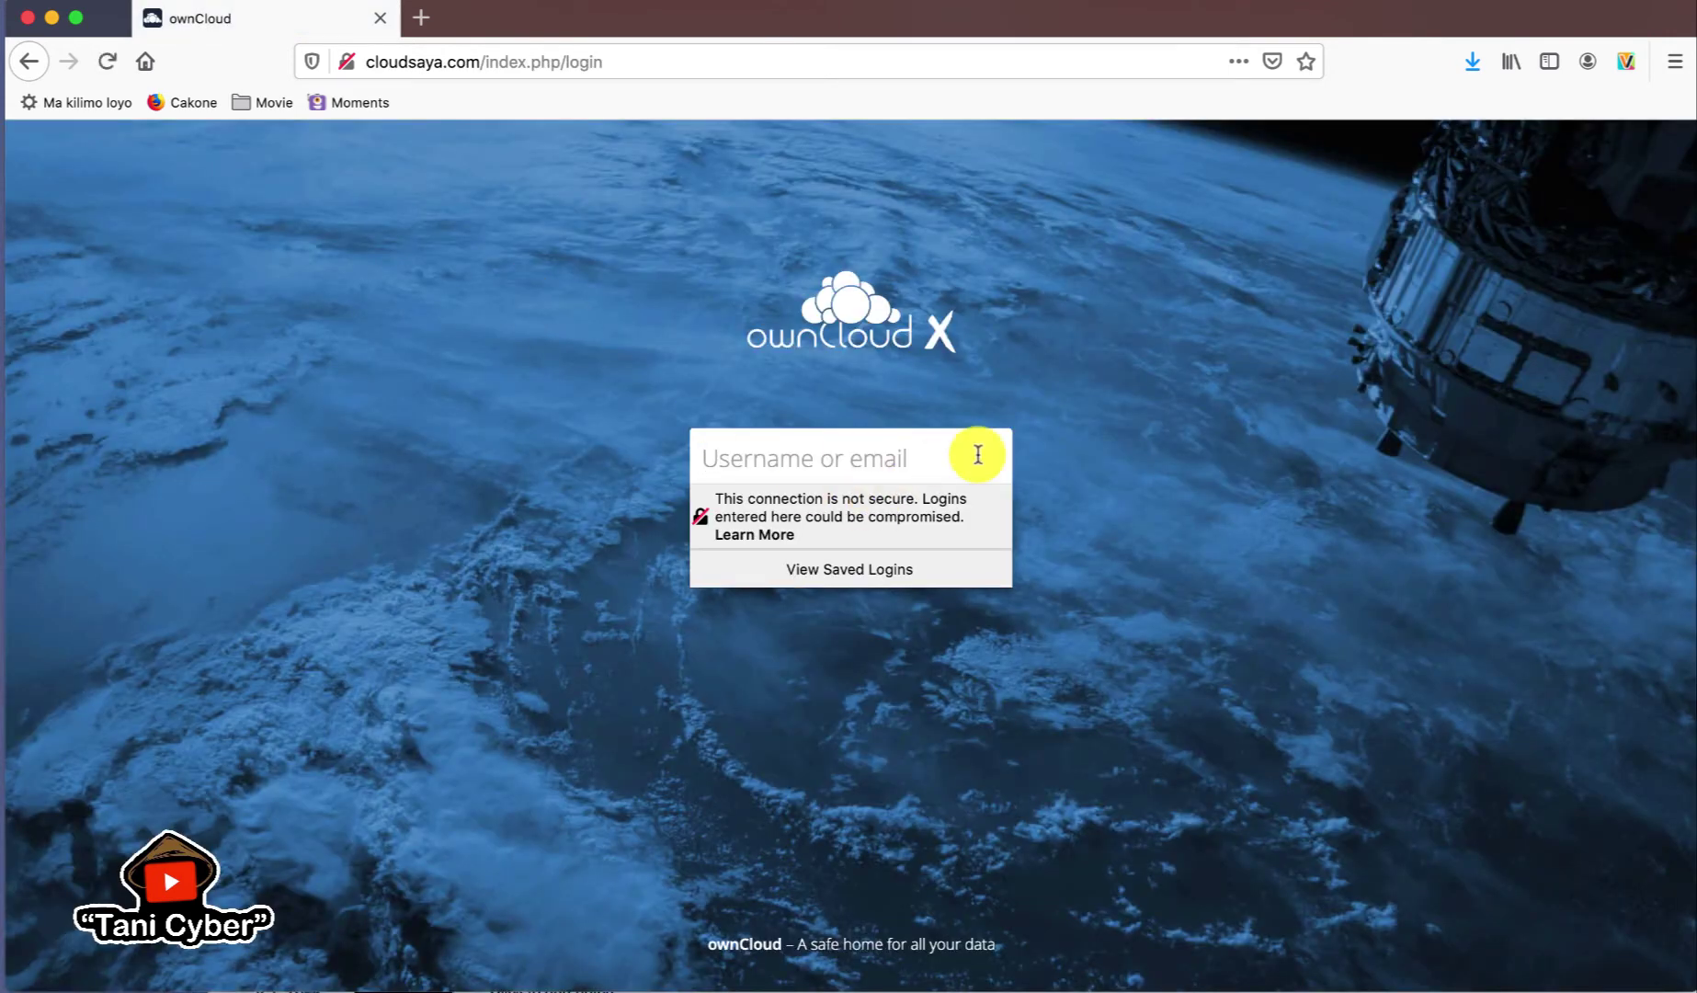
pyautogui.write('taufik')
pyautogui.press('Tab')
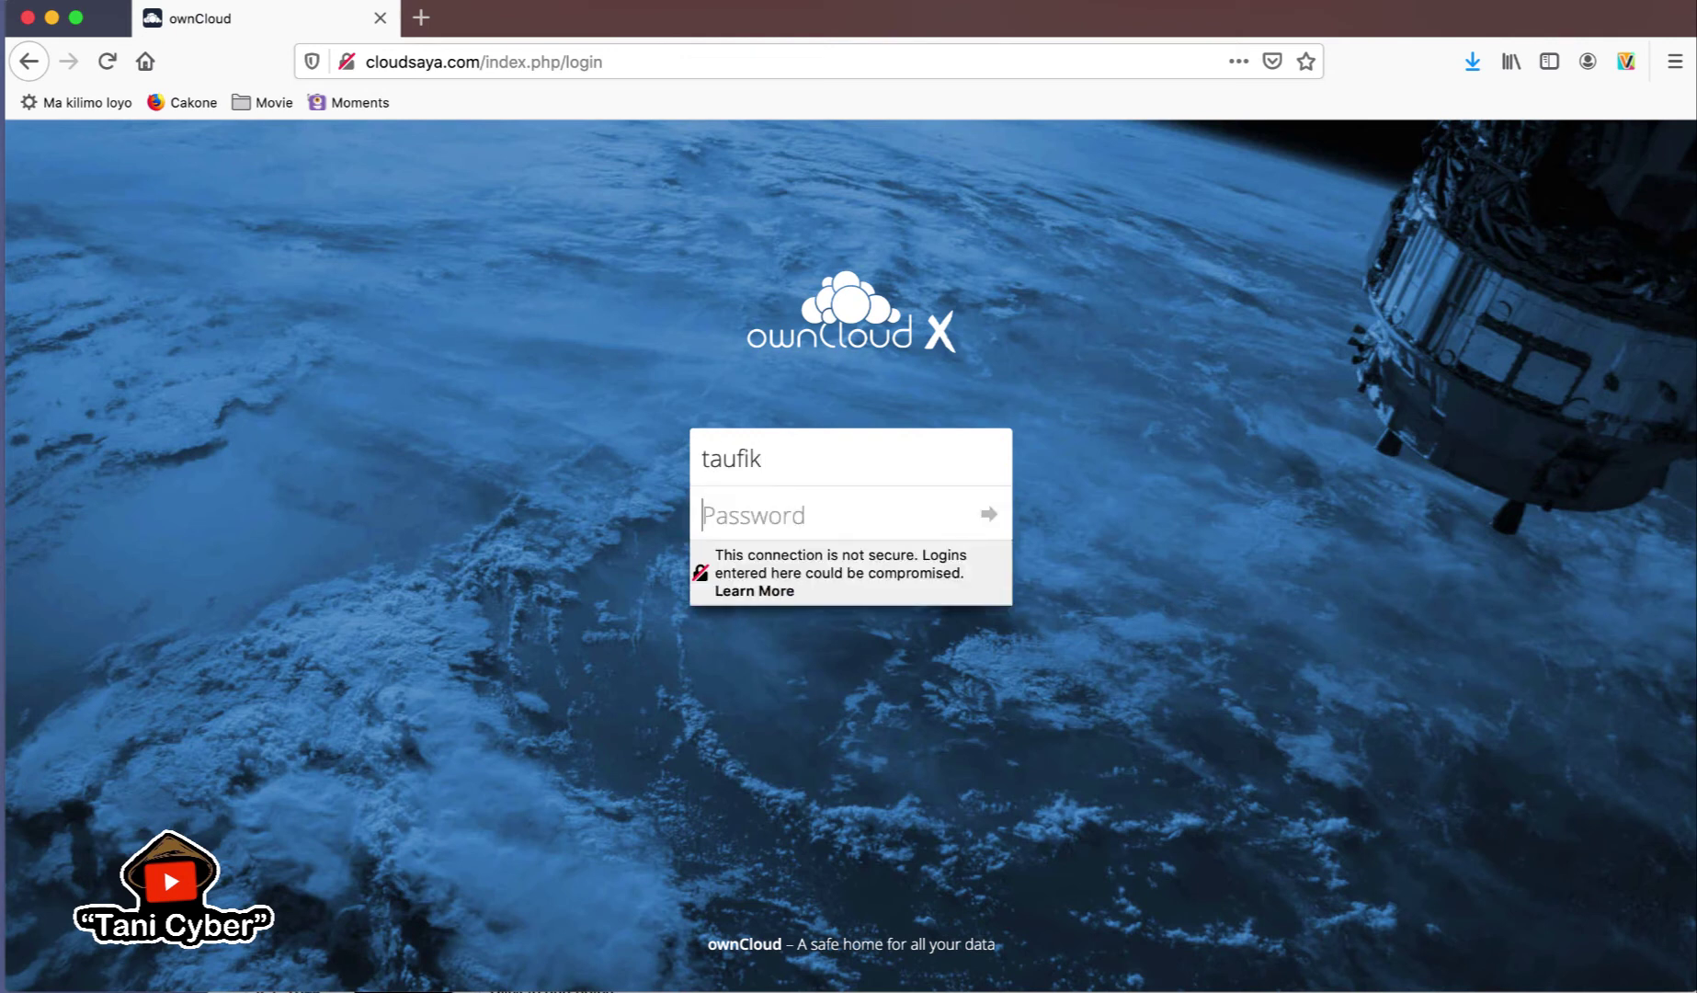
pyautogui.press('Return')
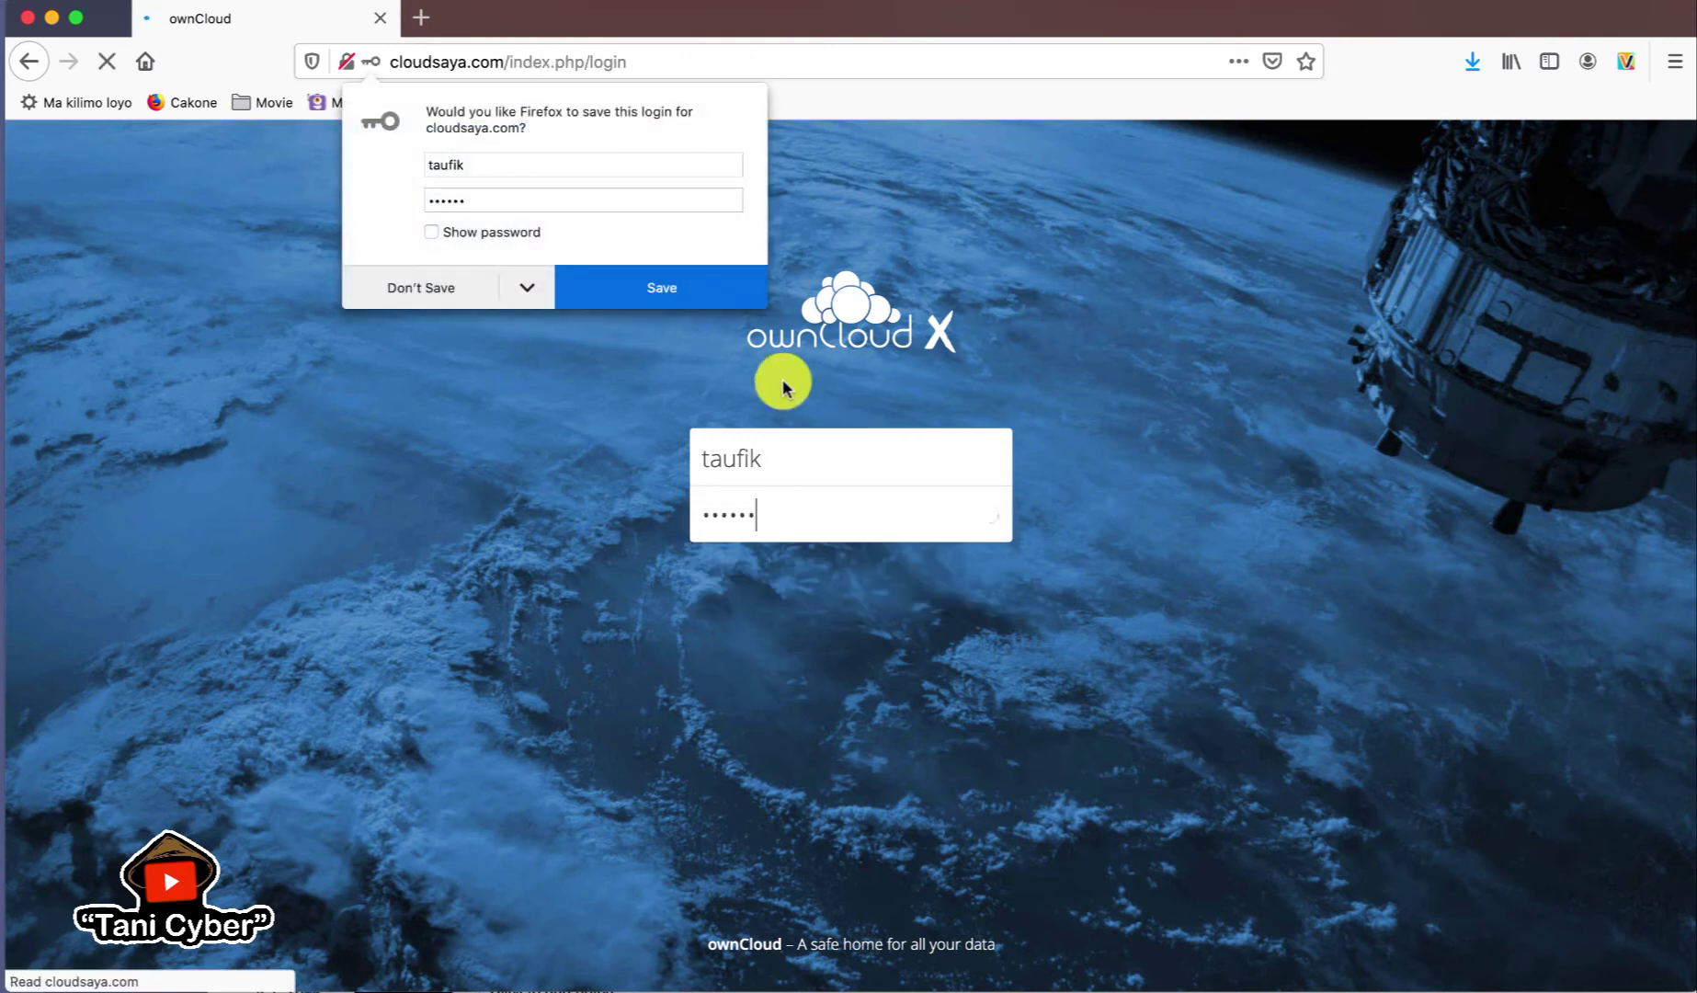
pyautogui.click(460, 292)
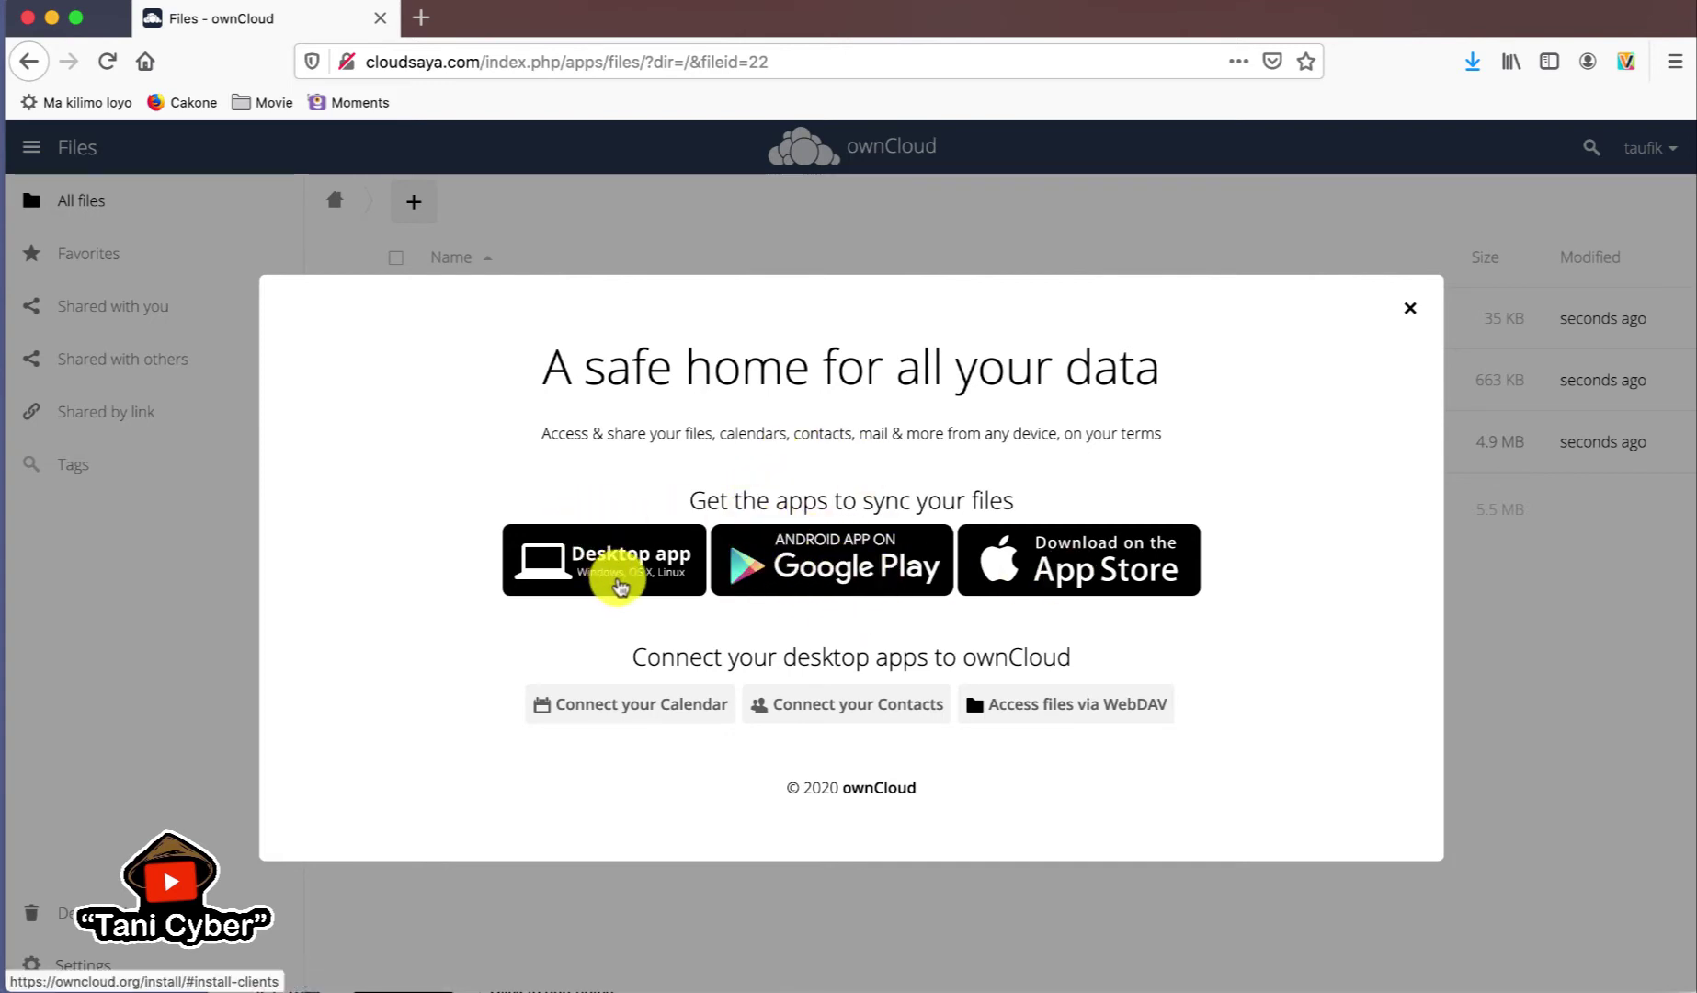
# - Close the welcome window and create a folder named Videoku in the user's Files
pyautogui.click(1410, 309)
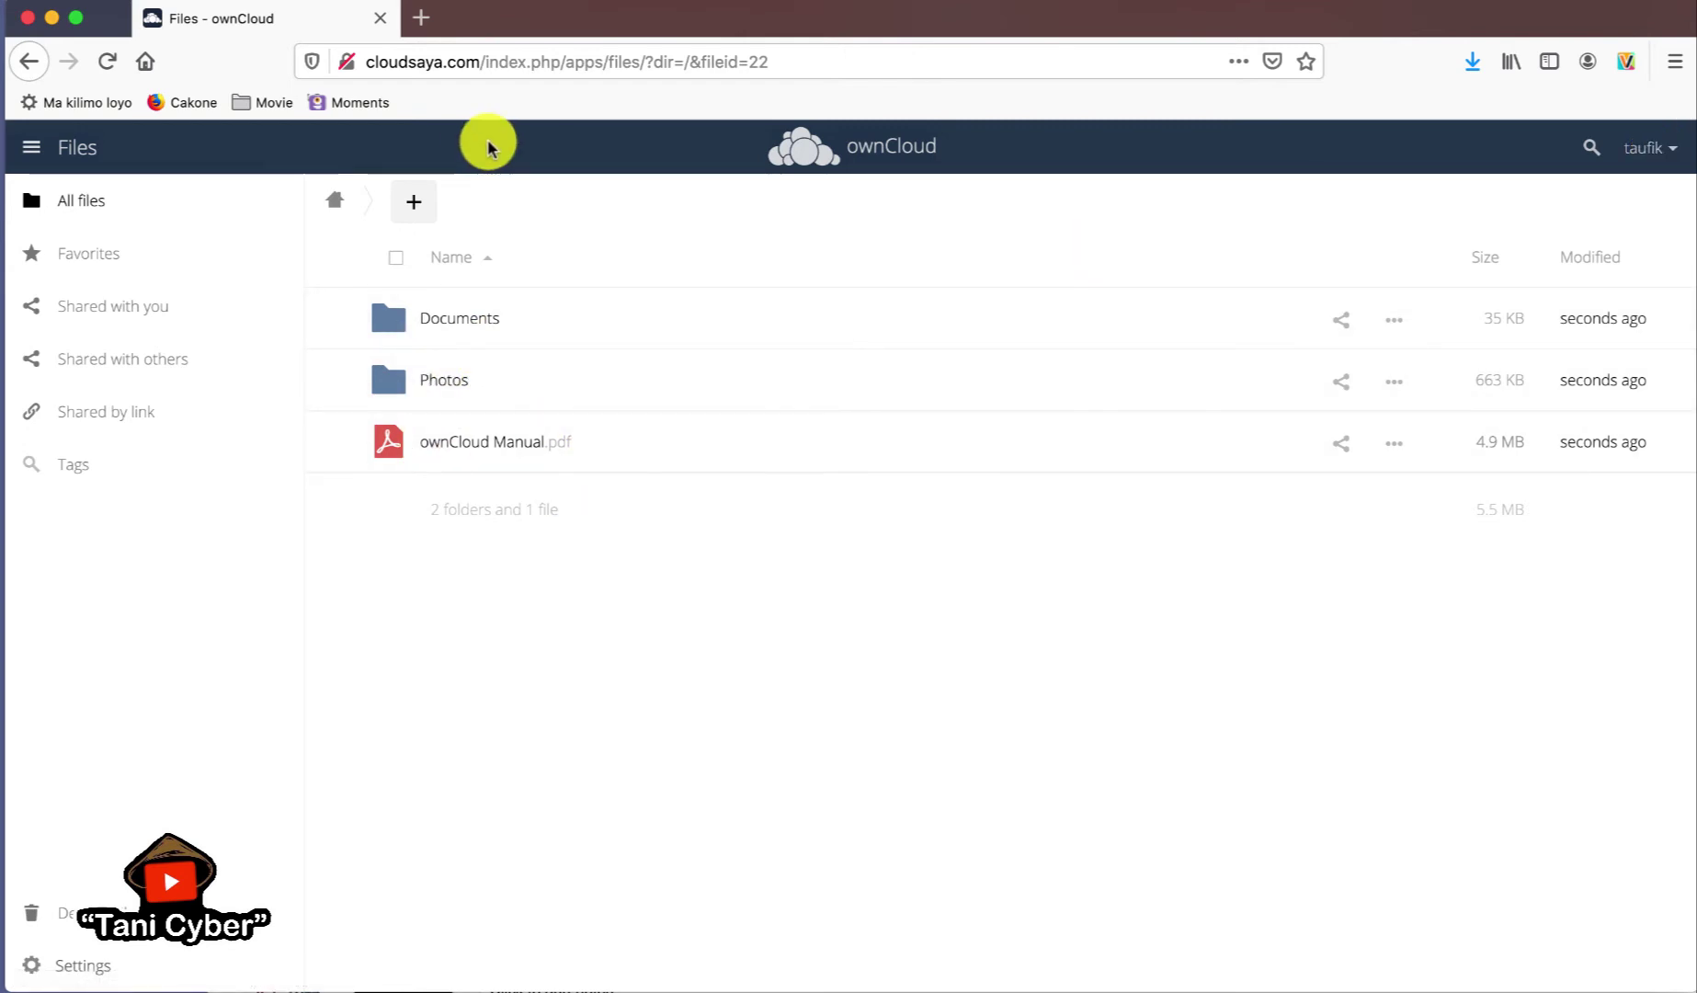
pyautogui.click(419, 204)
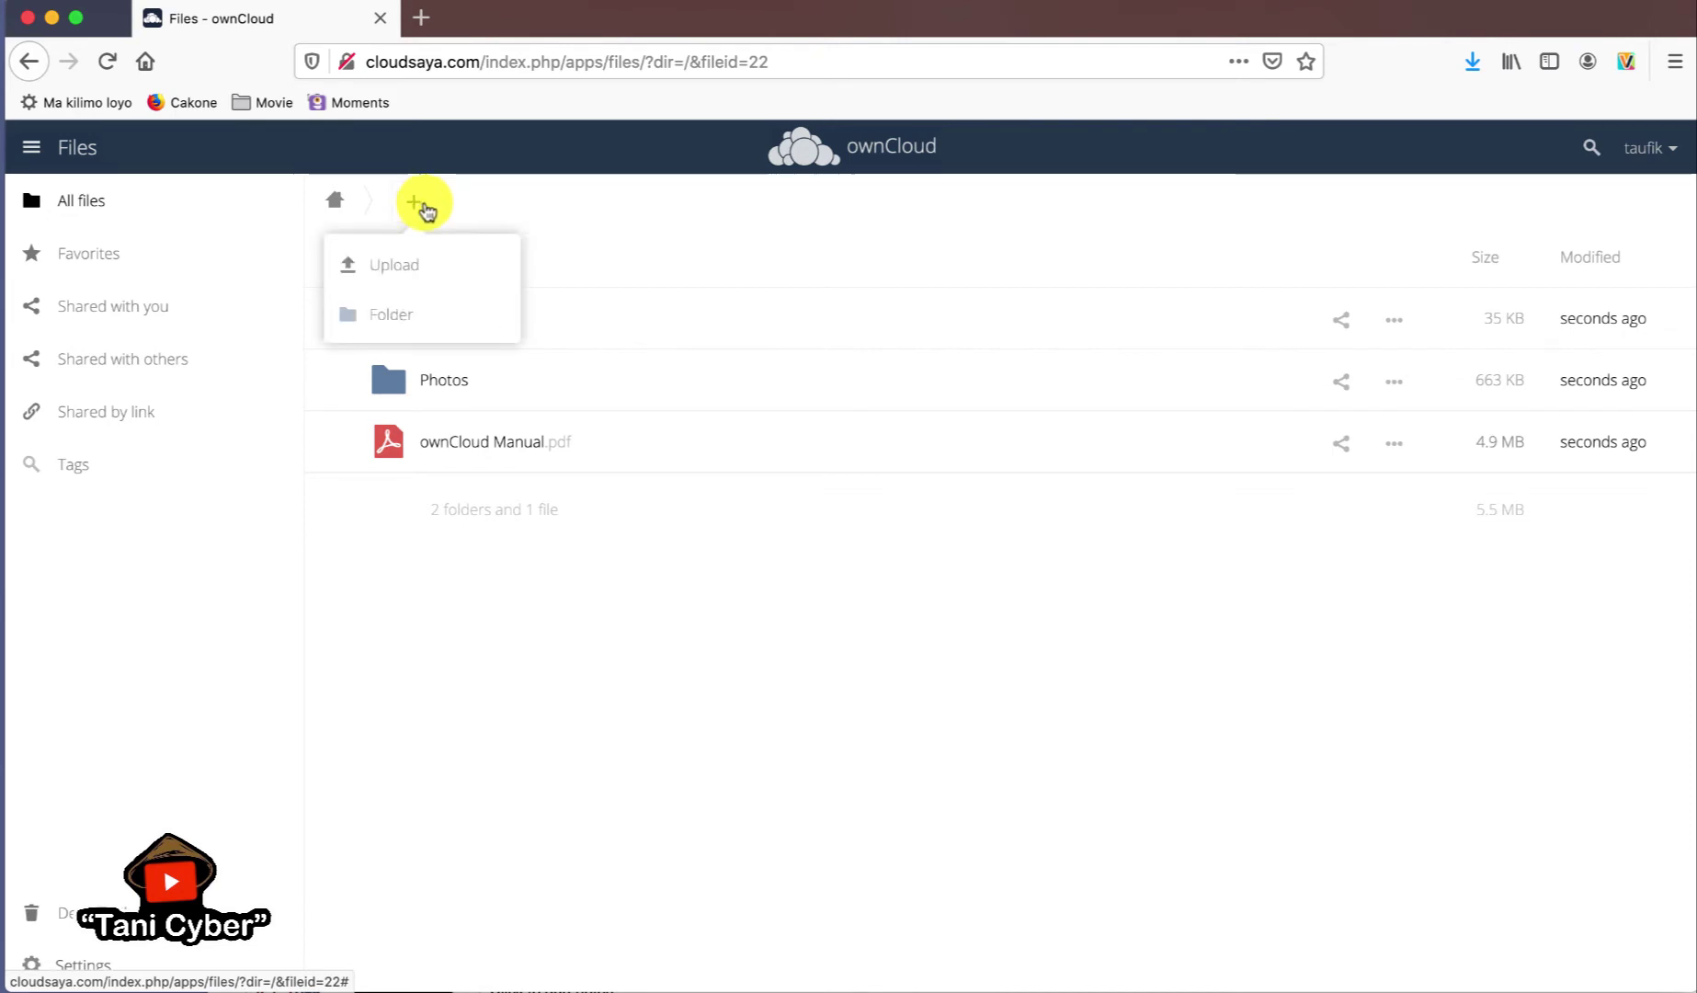
pyautogui.click(388, 316)
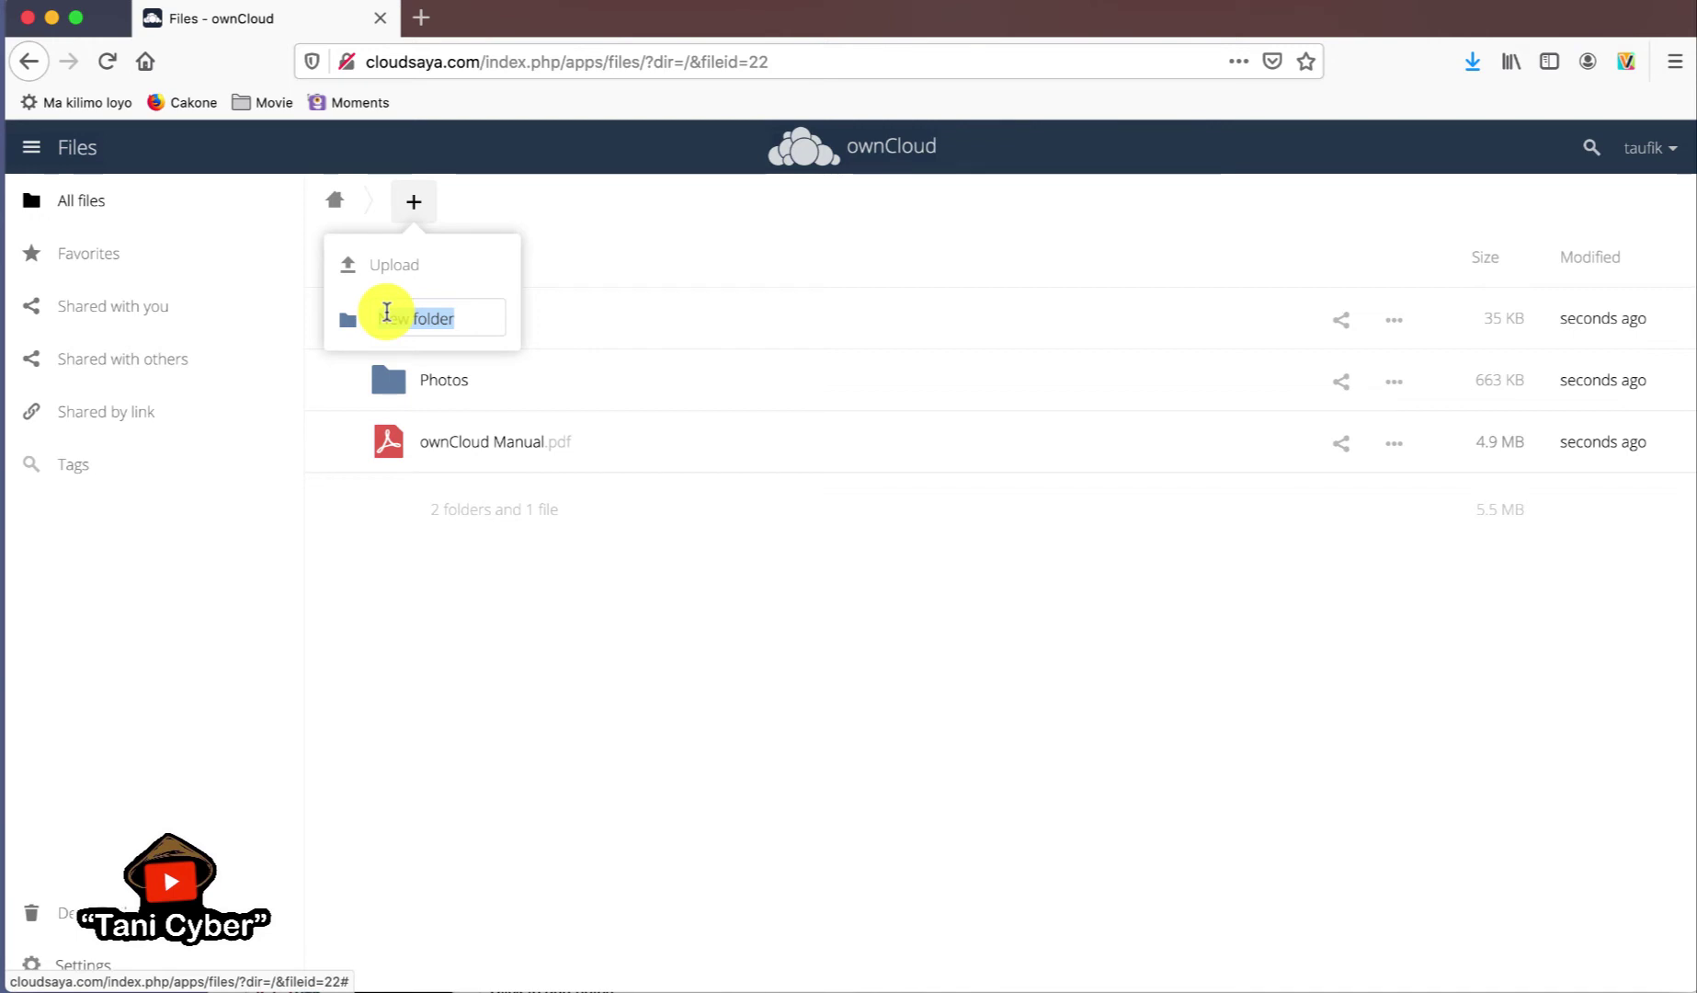
pyautogui.write('Videoku')
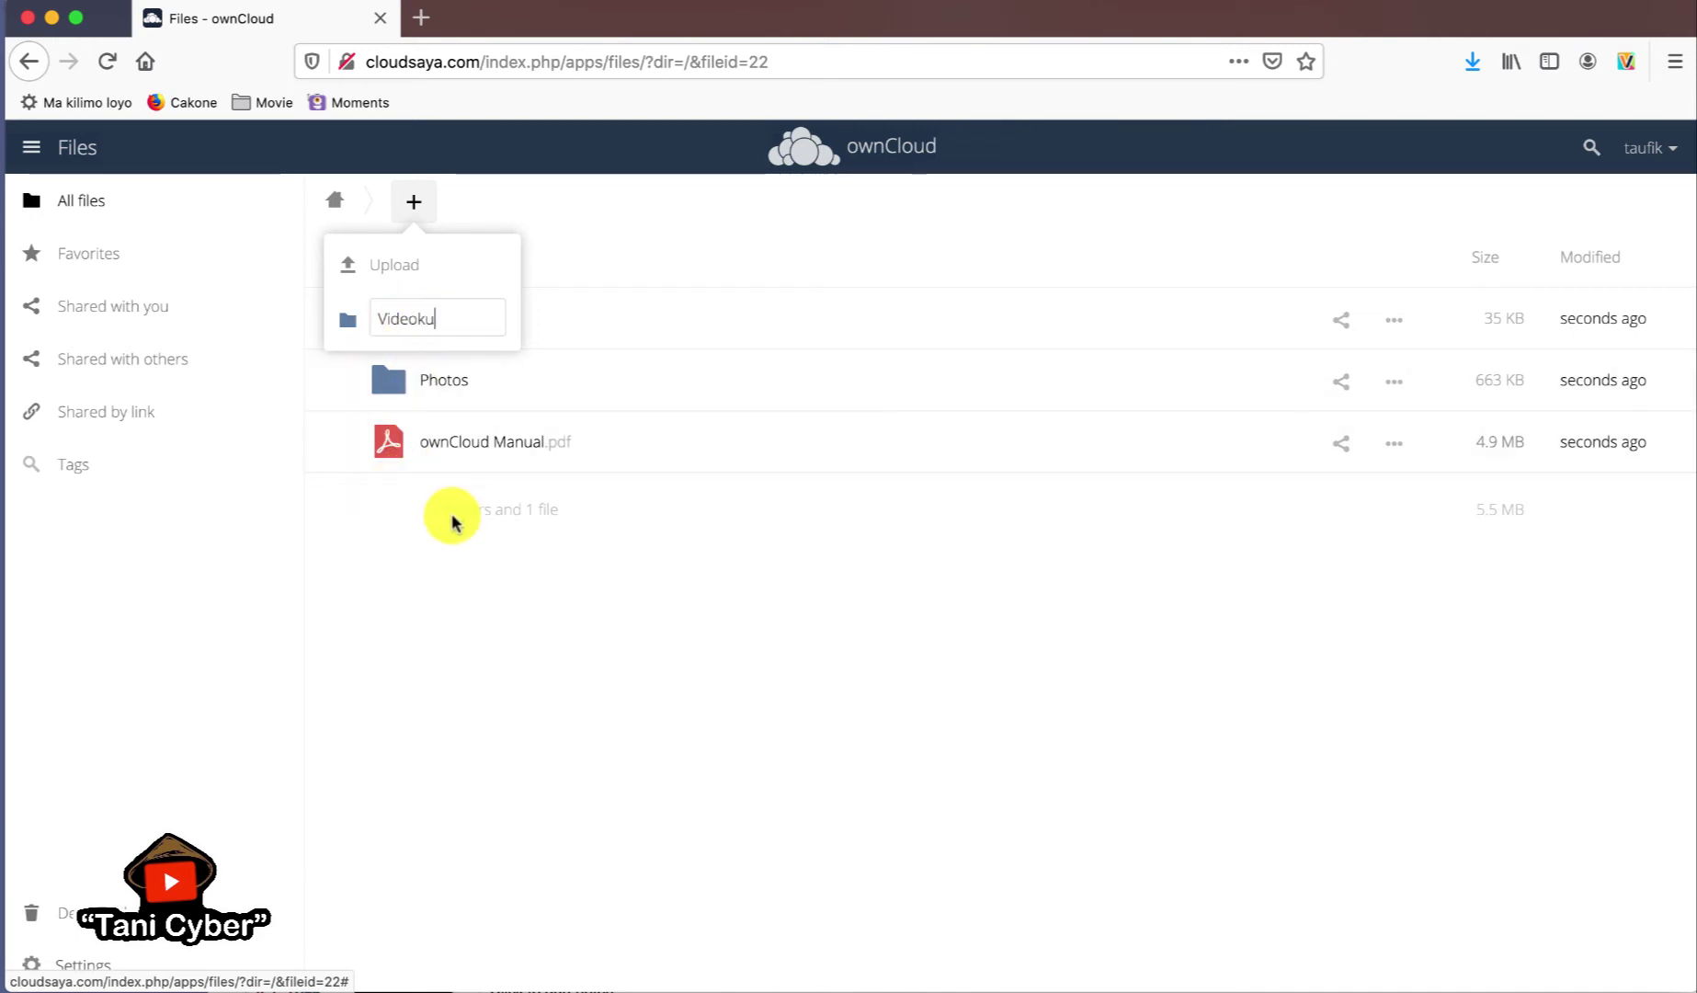
pyautogui.click(503, 546)
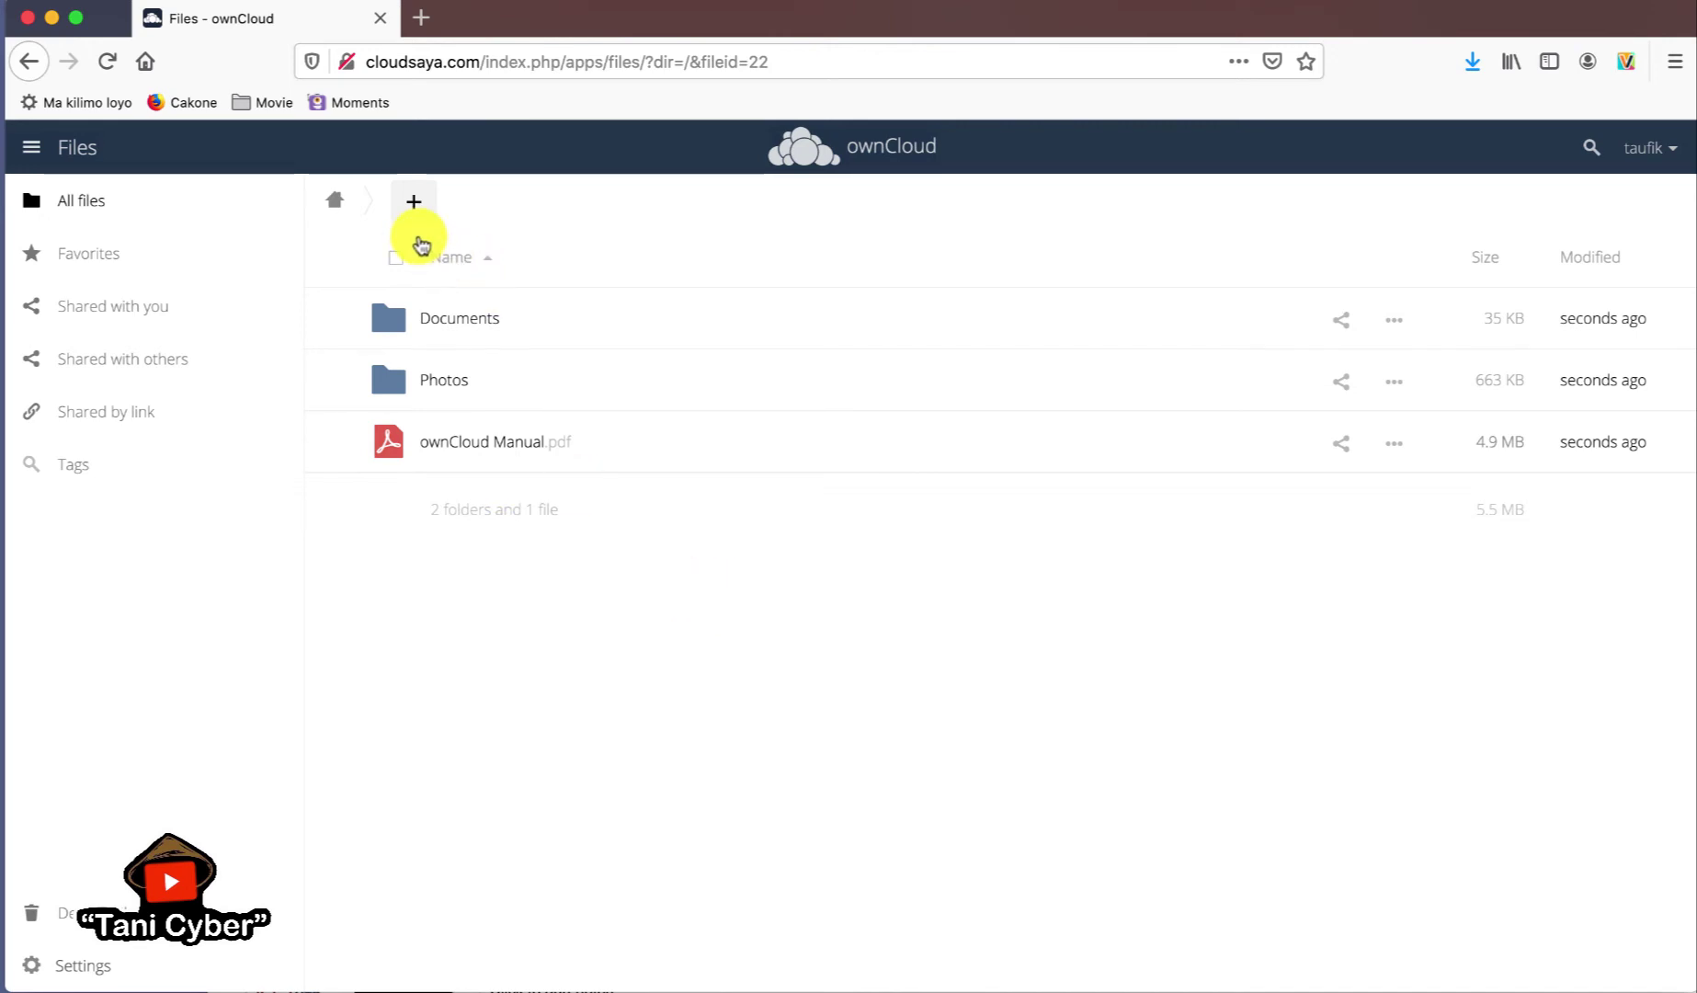
pyautogui.click(413, 219)
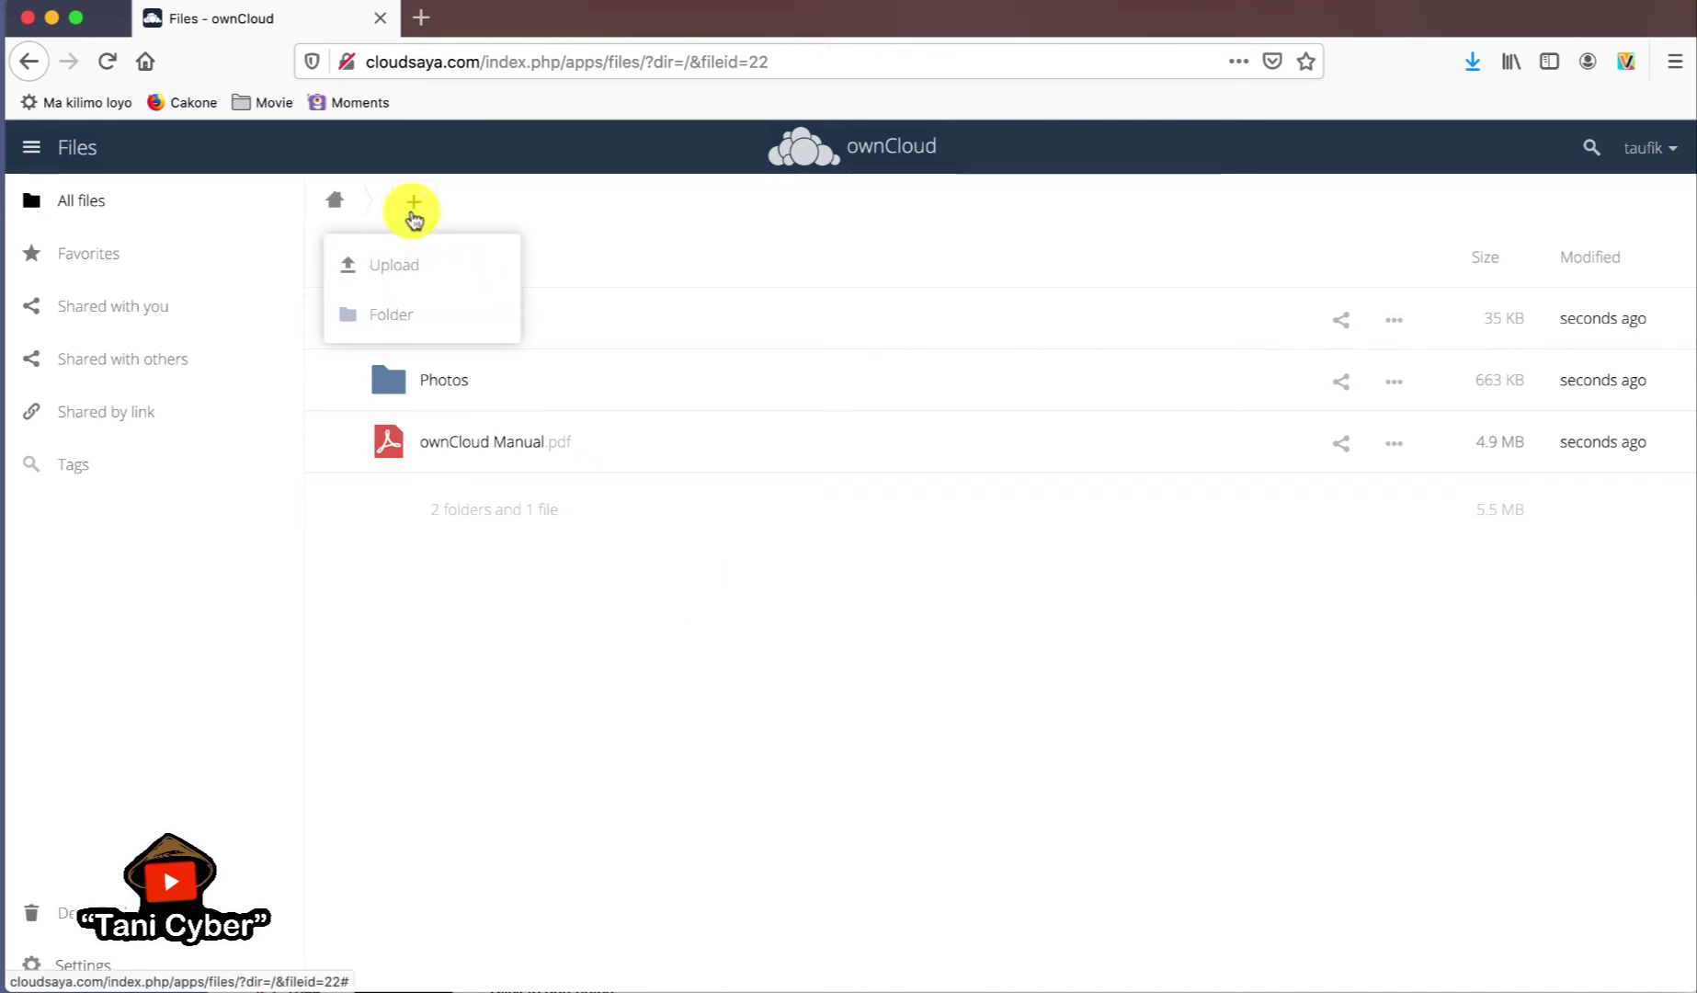
pyautogui.click(662, 750)
pyautogui.click(414, 207)
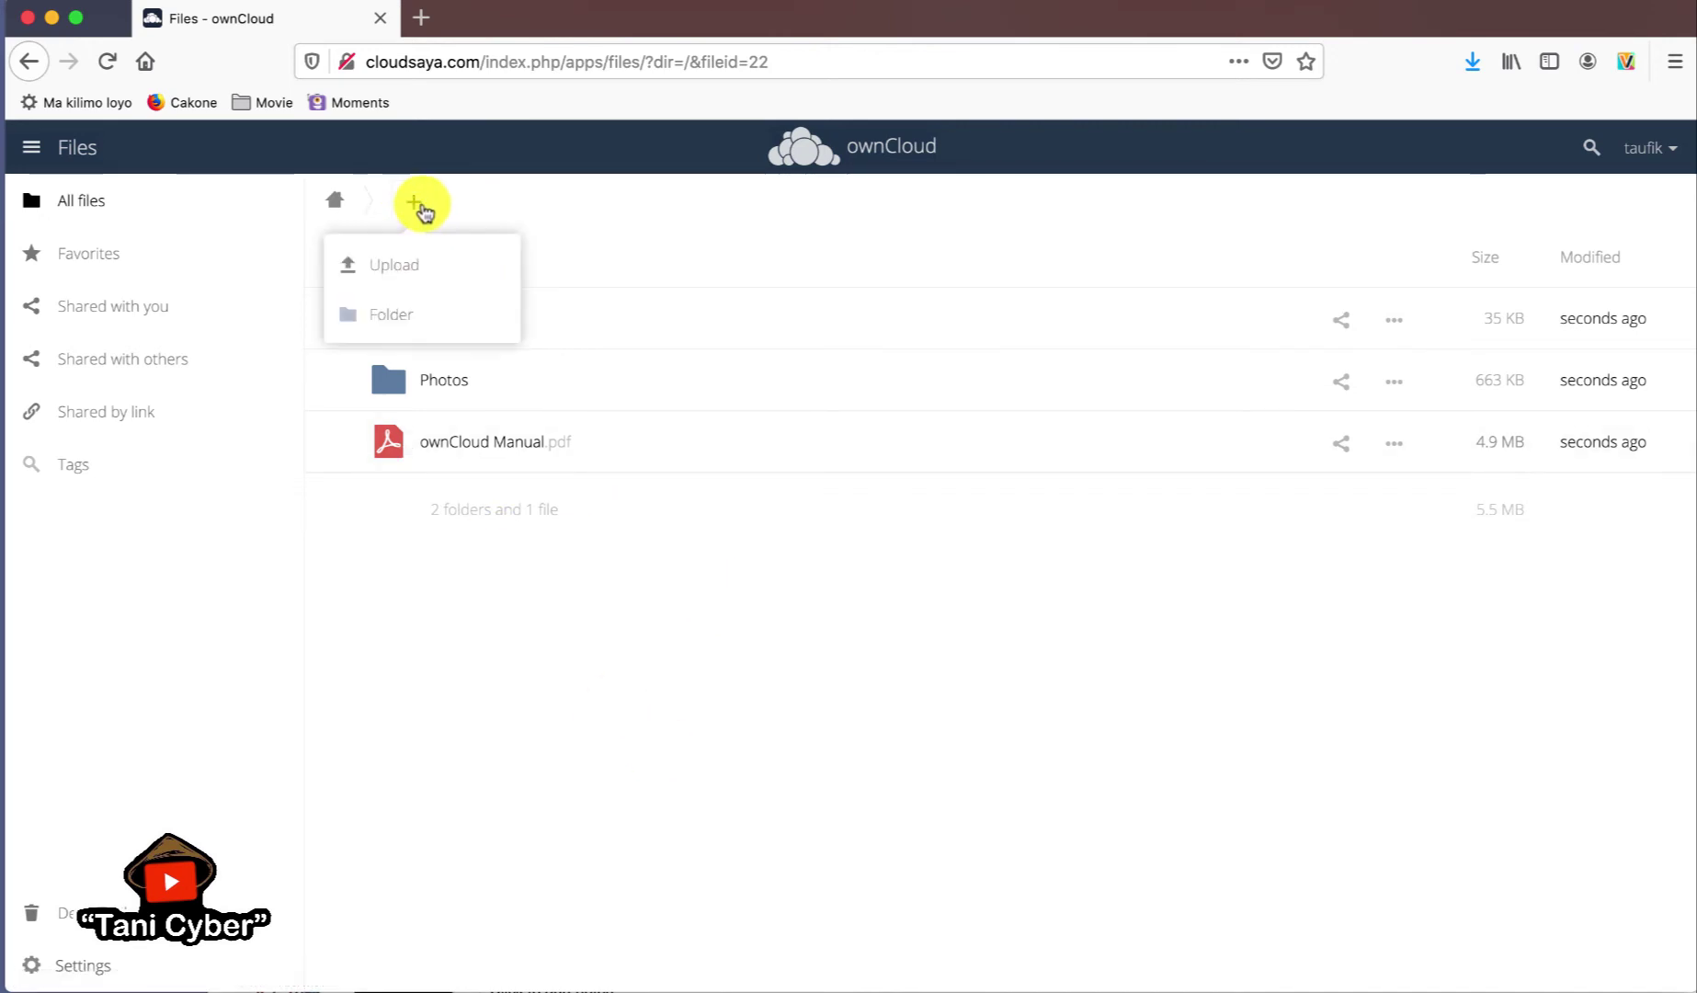
pyautogui.click(420, 314)
pyautogui.write('Videoku')
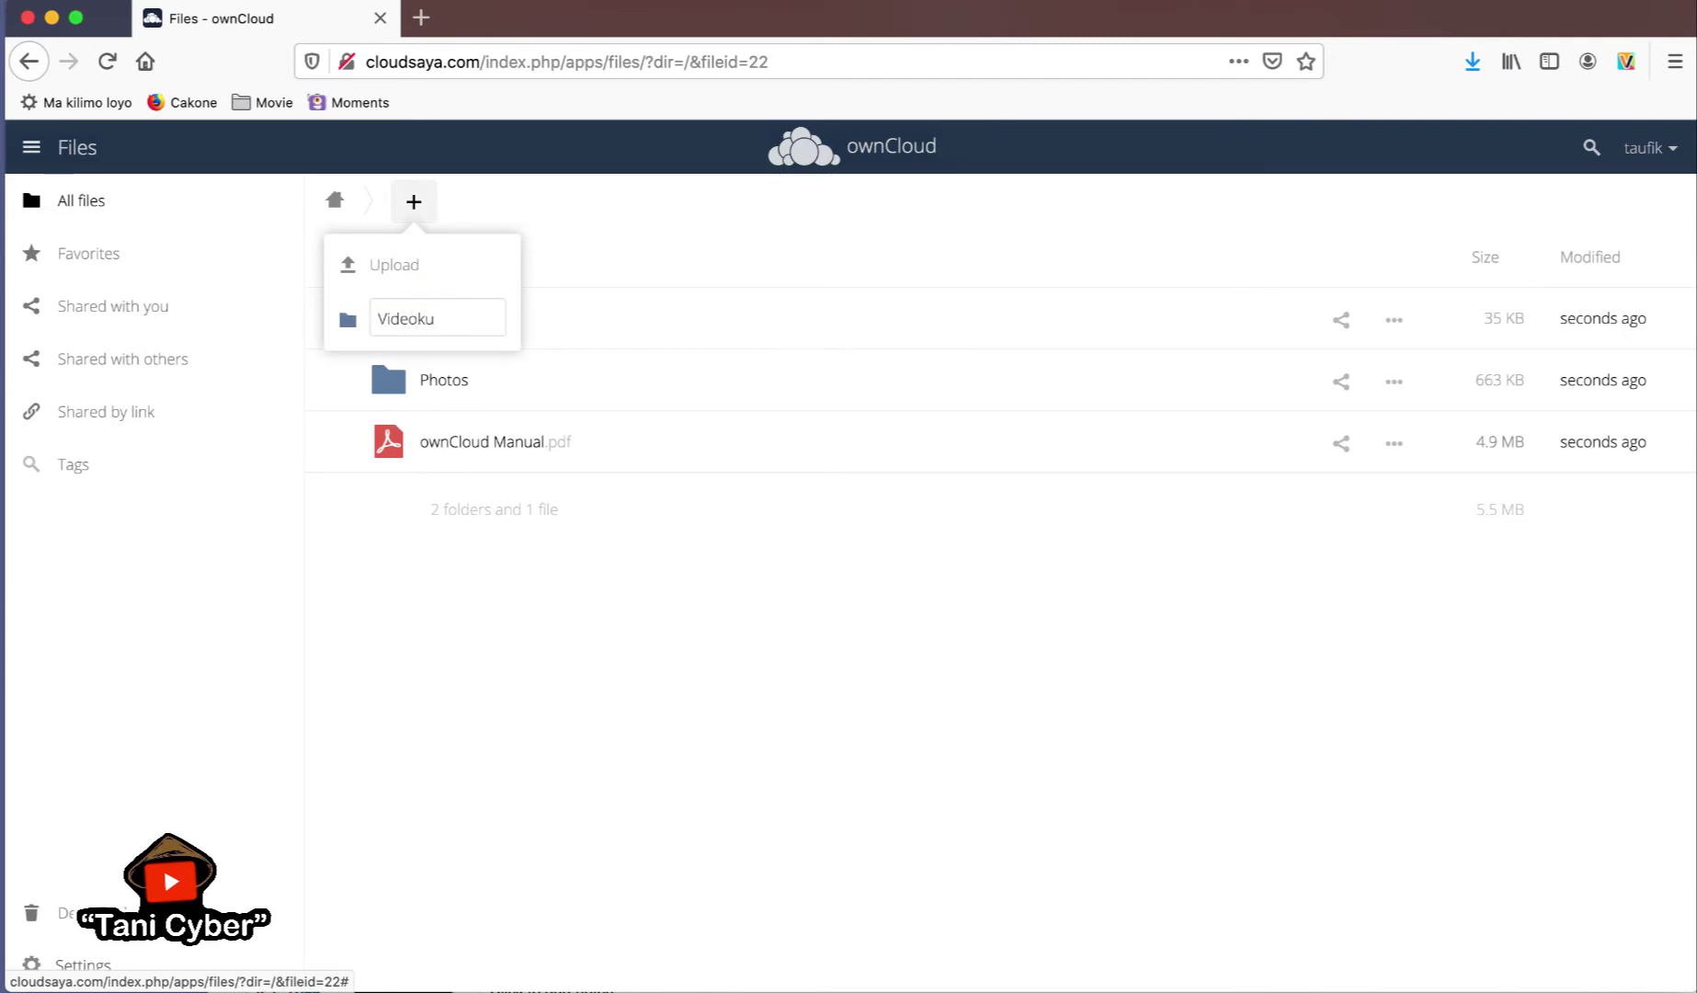
pyautogui.press('Return')
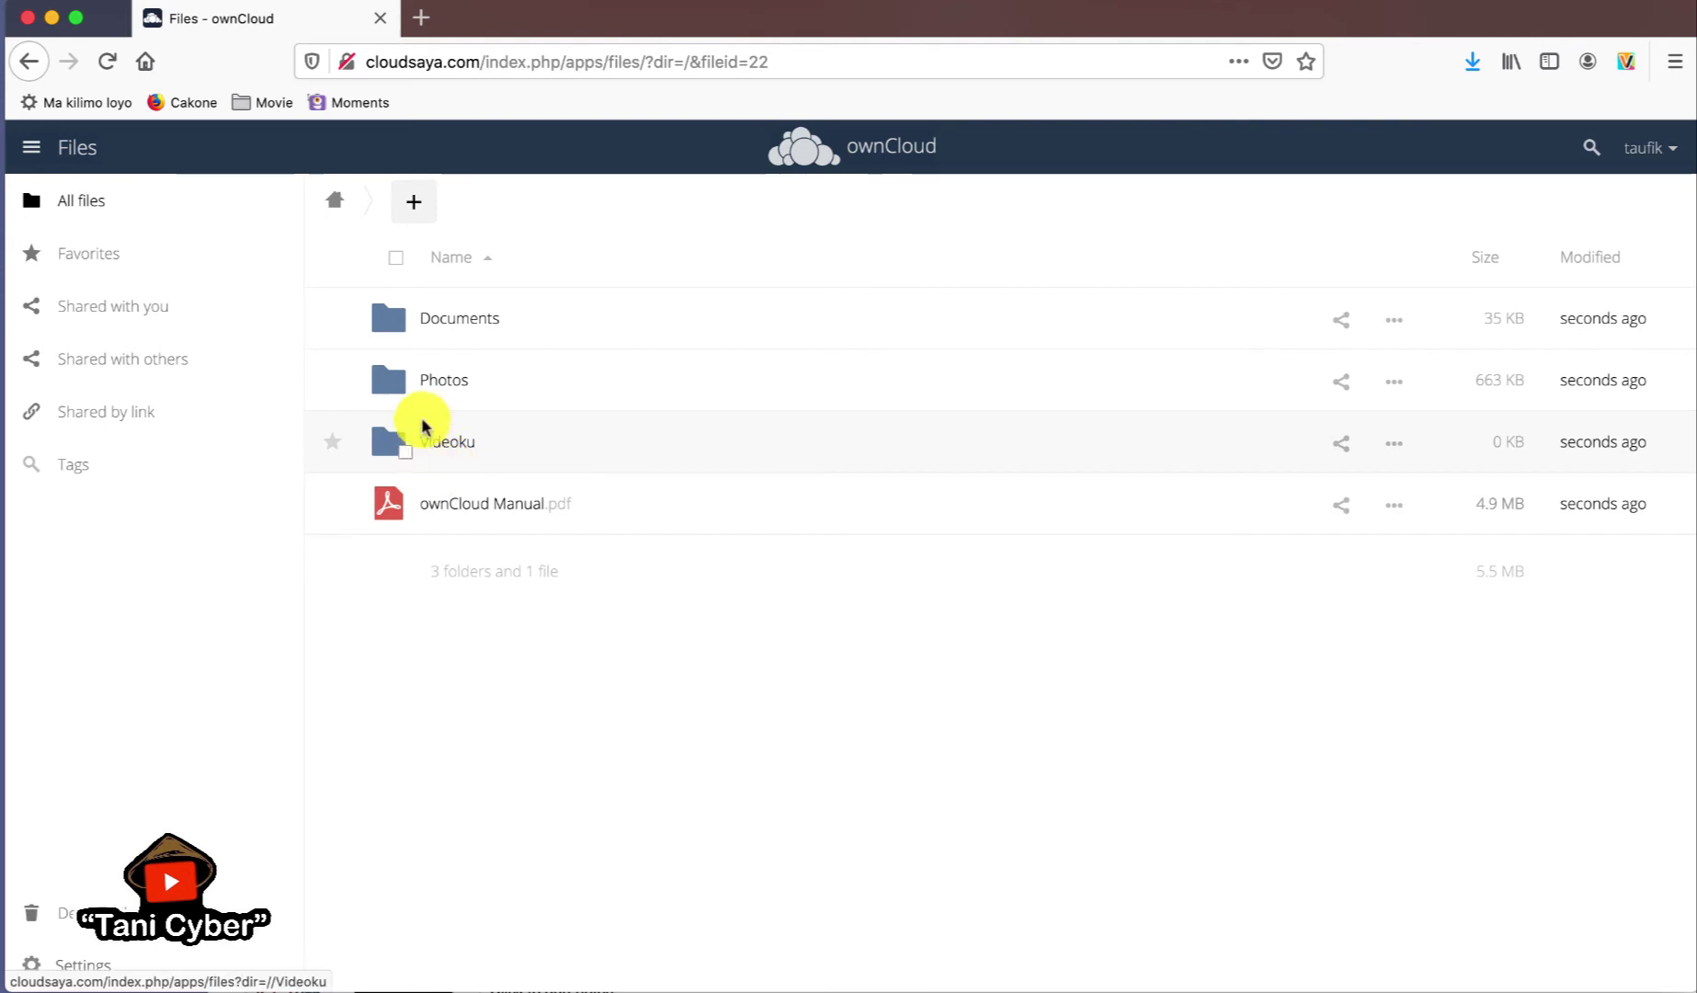
# - Enter the Videoku folder and show its Upload and Folder options
pyautogui.click(463, 442)
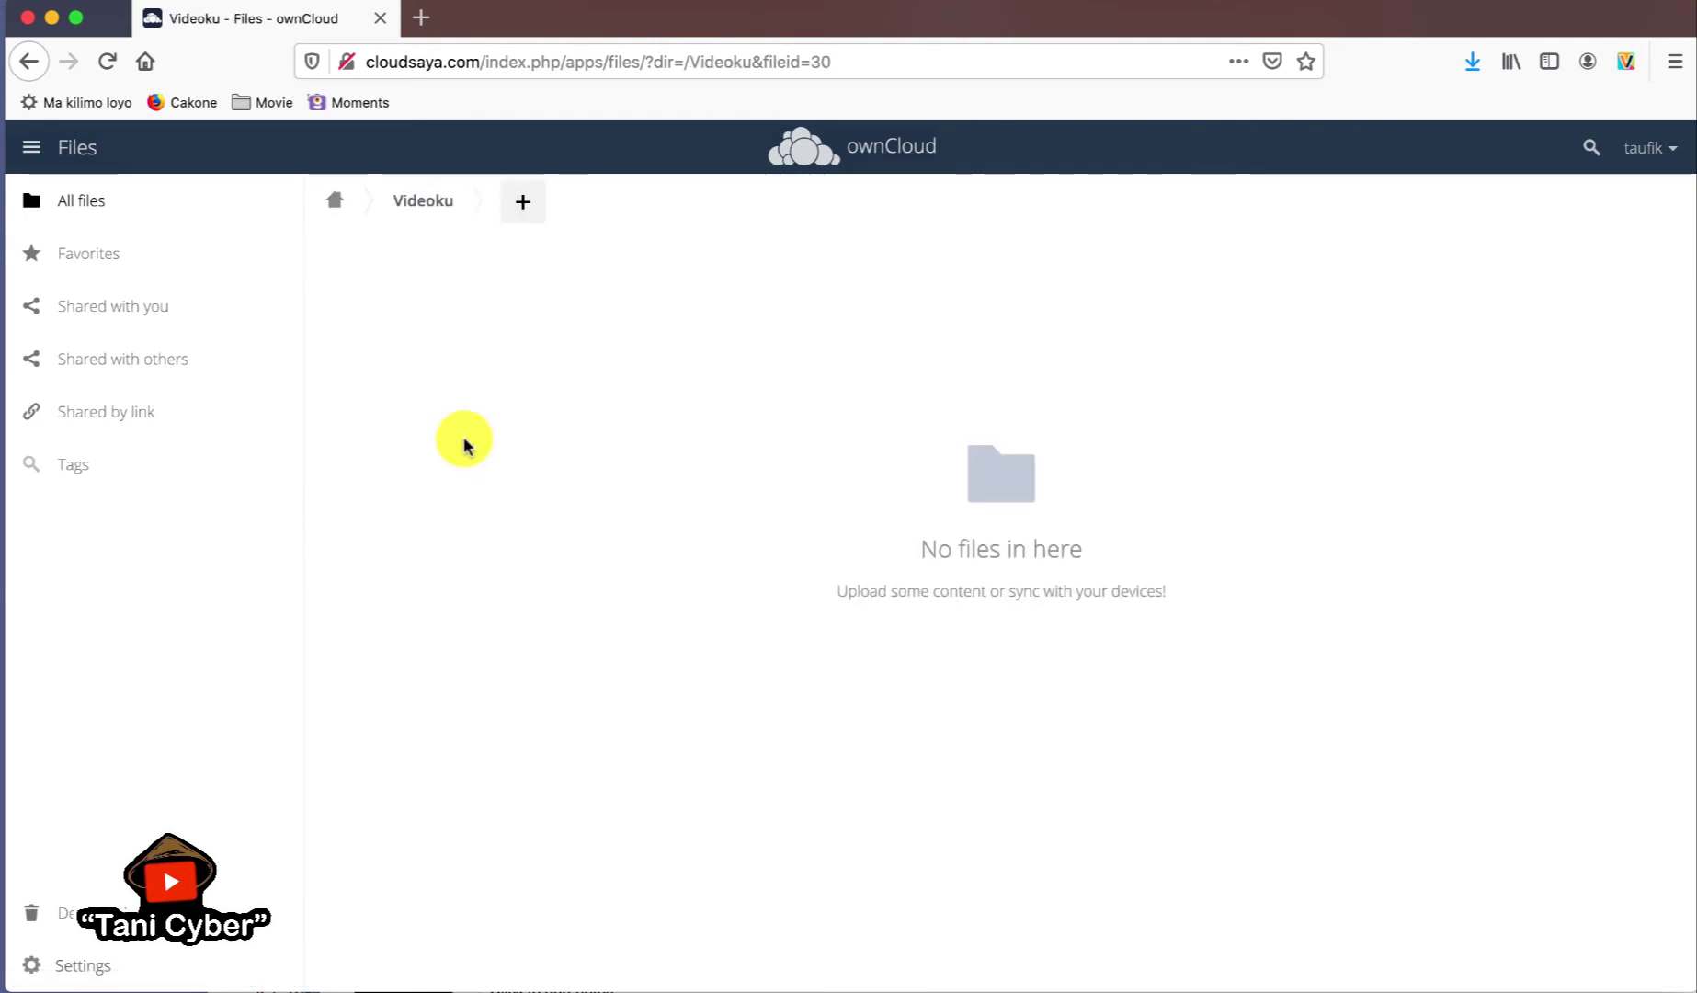
pyautogui.click(524, 202)
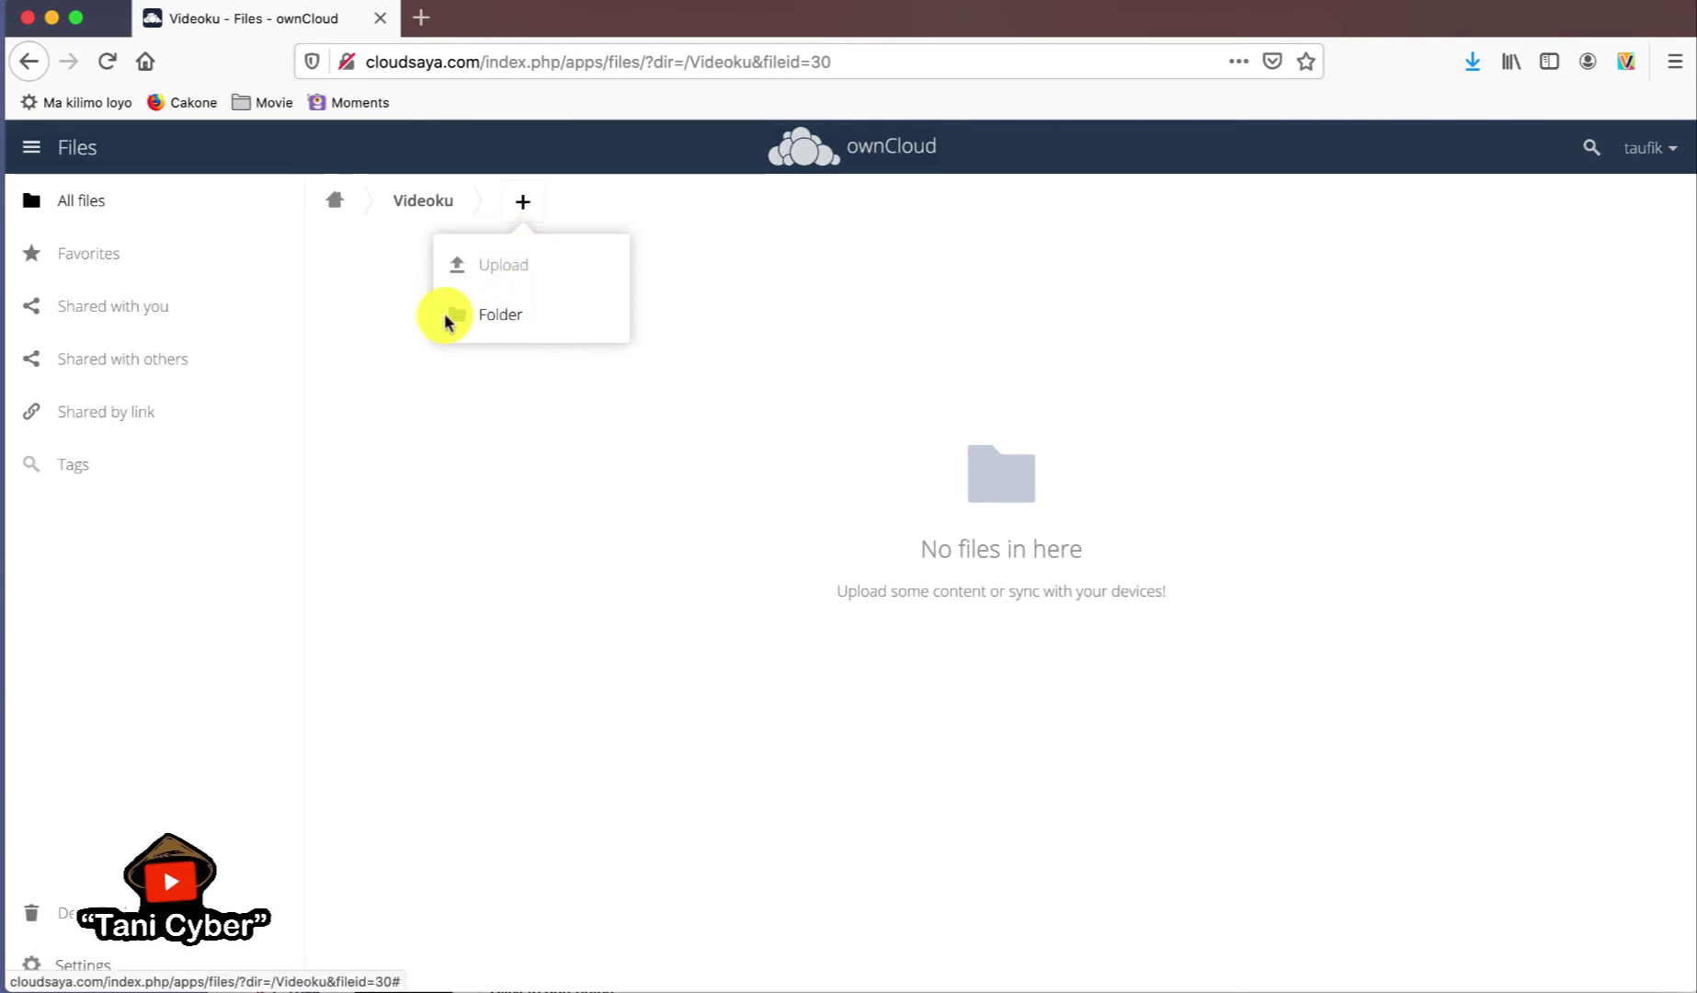
# - Start an upload and browse to the video folder inside Downloads
pyautogui.click(501, 268)
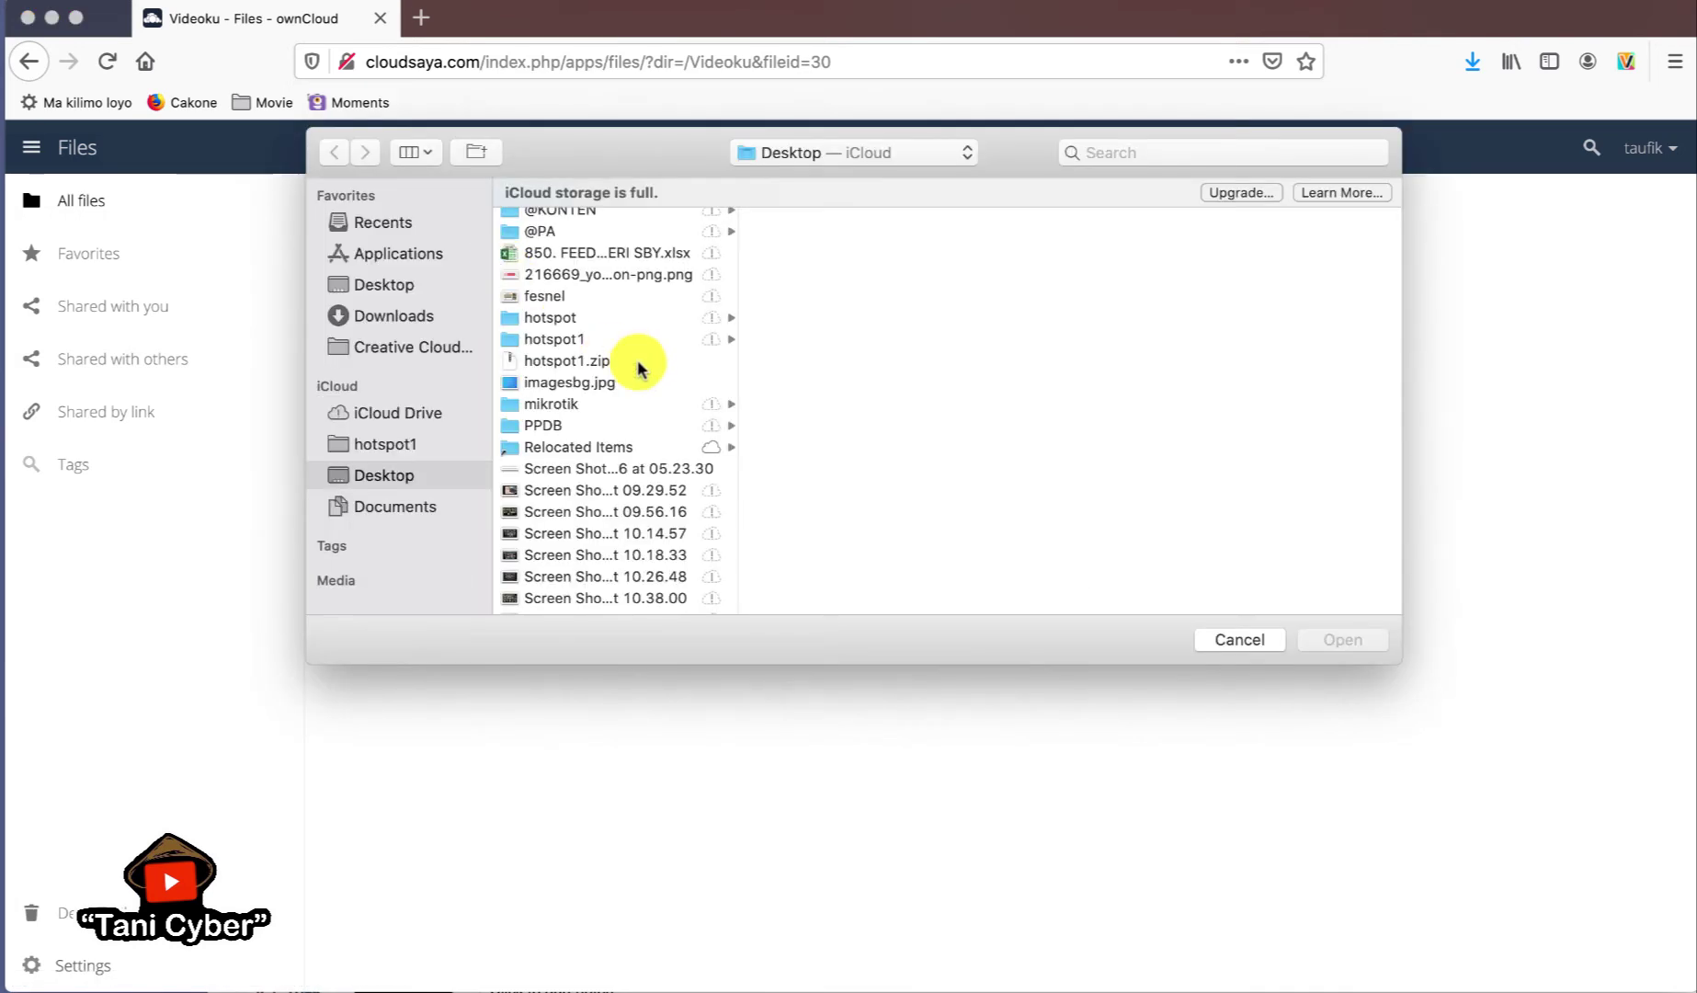
pyautogui.click(401, 318)
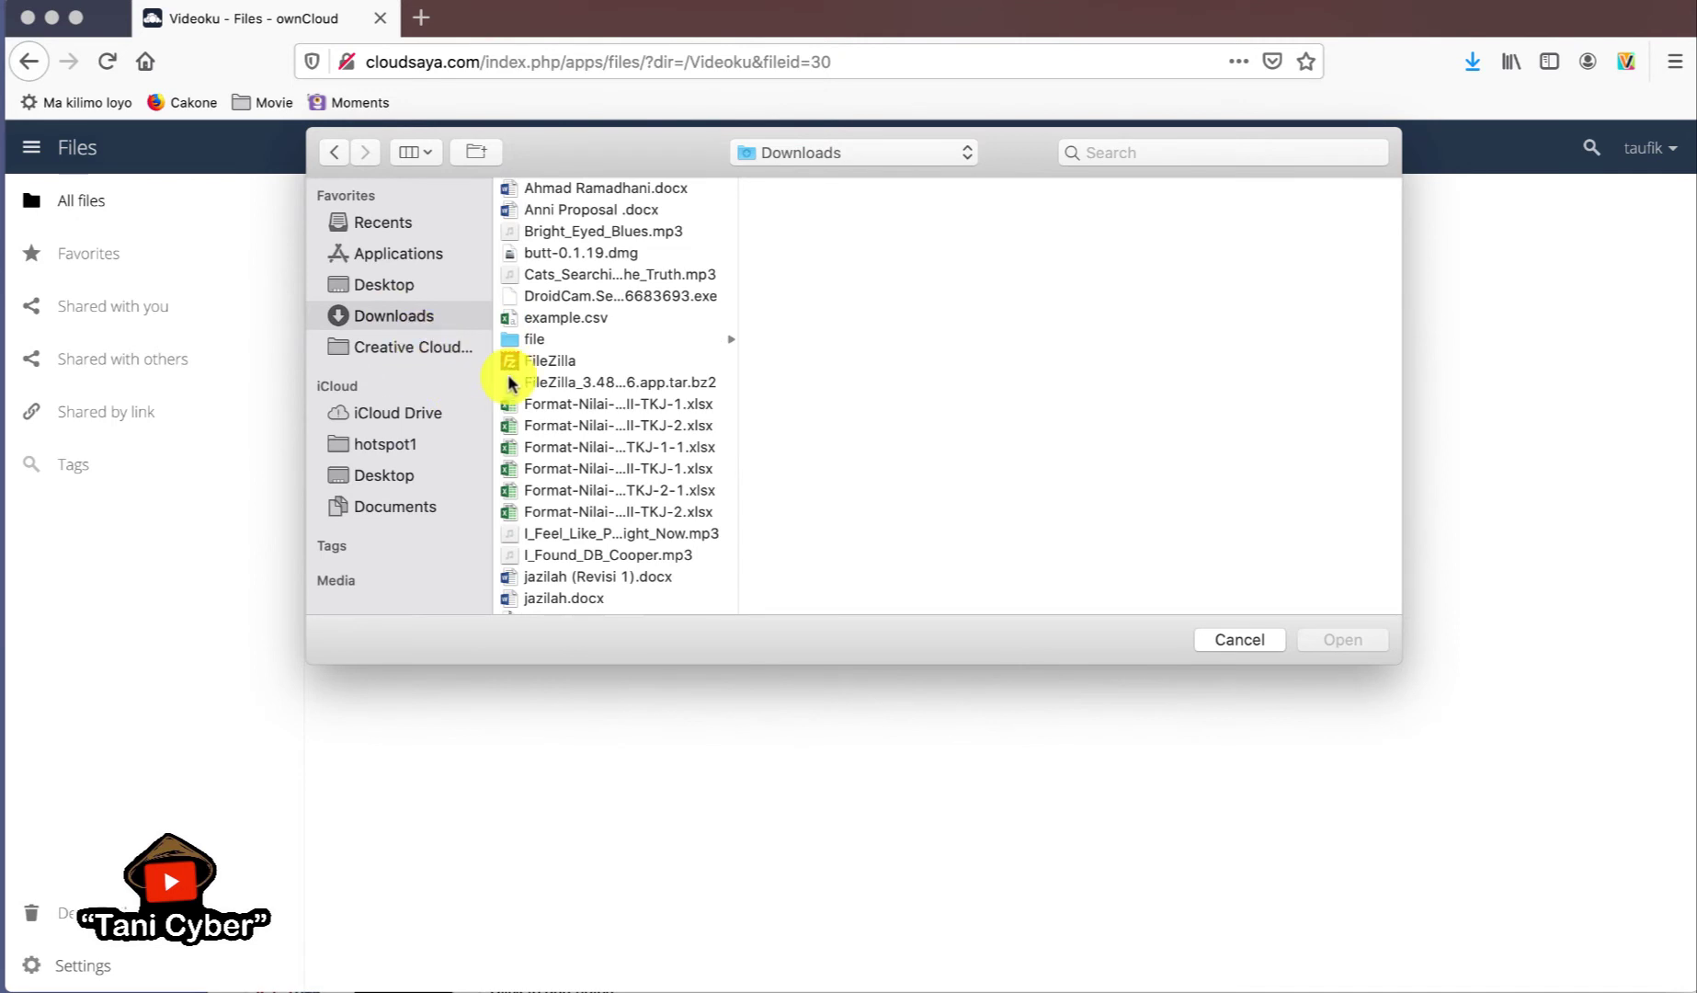
pyautogui.scroll(-10, 553, 470)
pyautogui.click(551, 581)
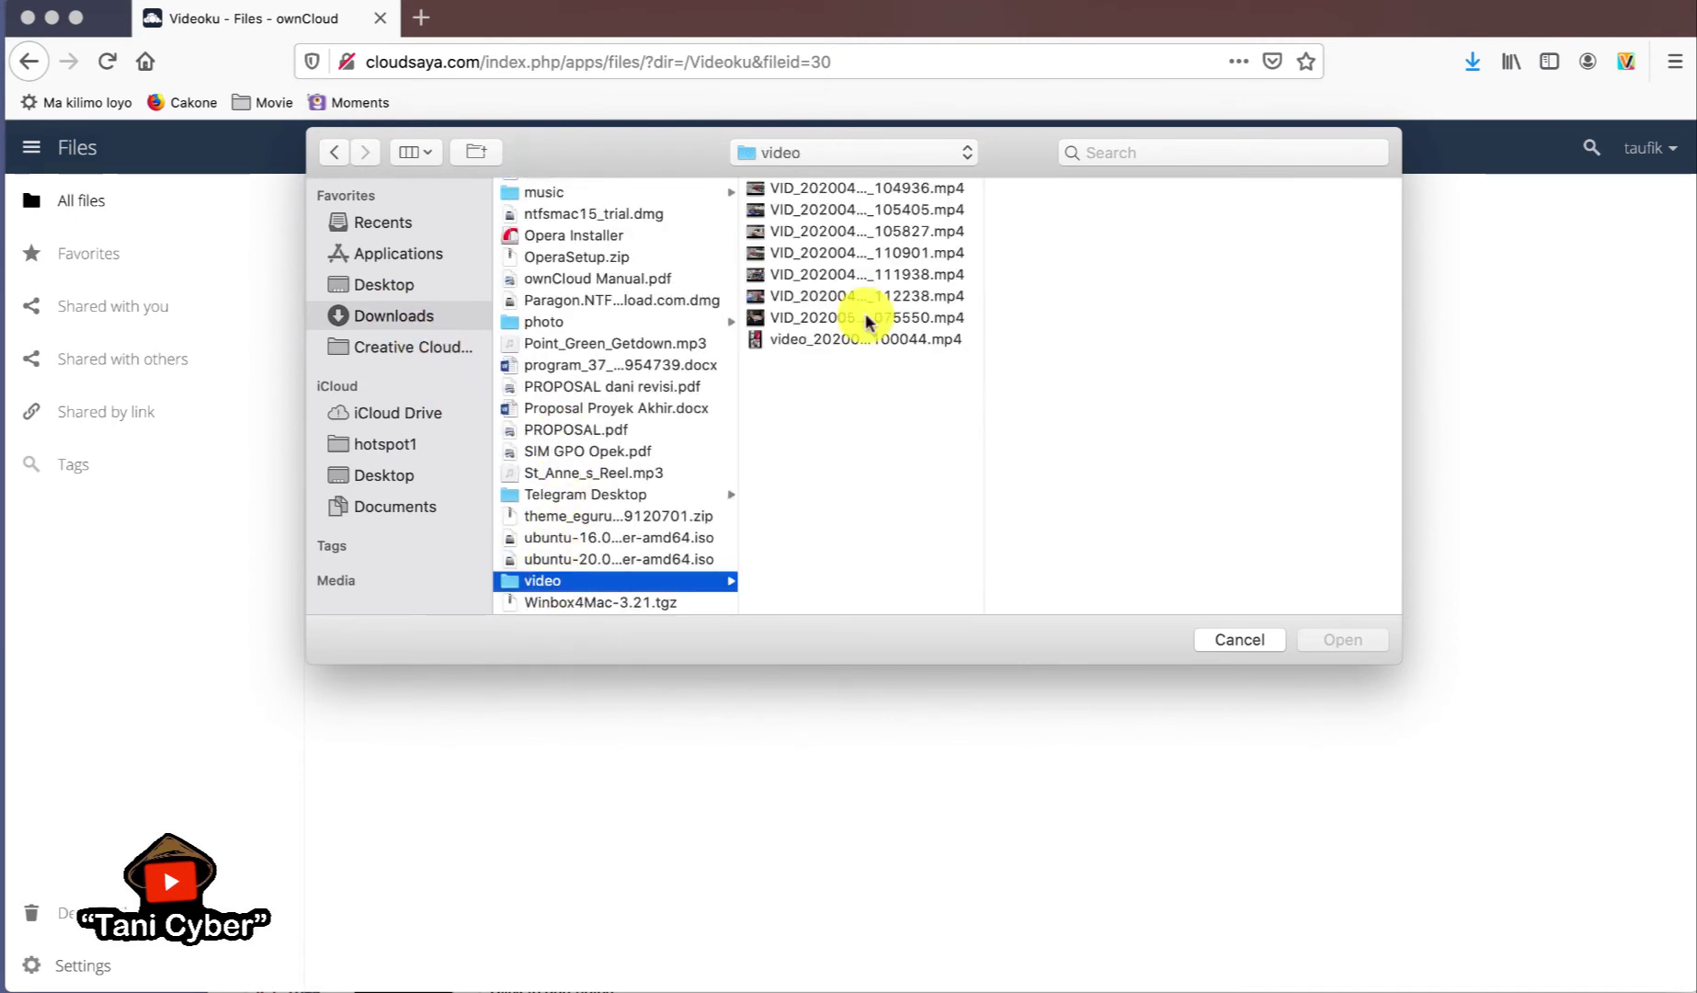
pyautogui.click(841, 317)
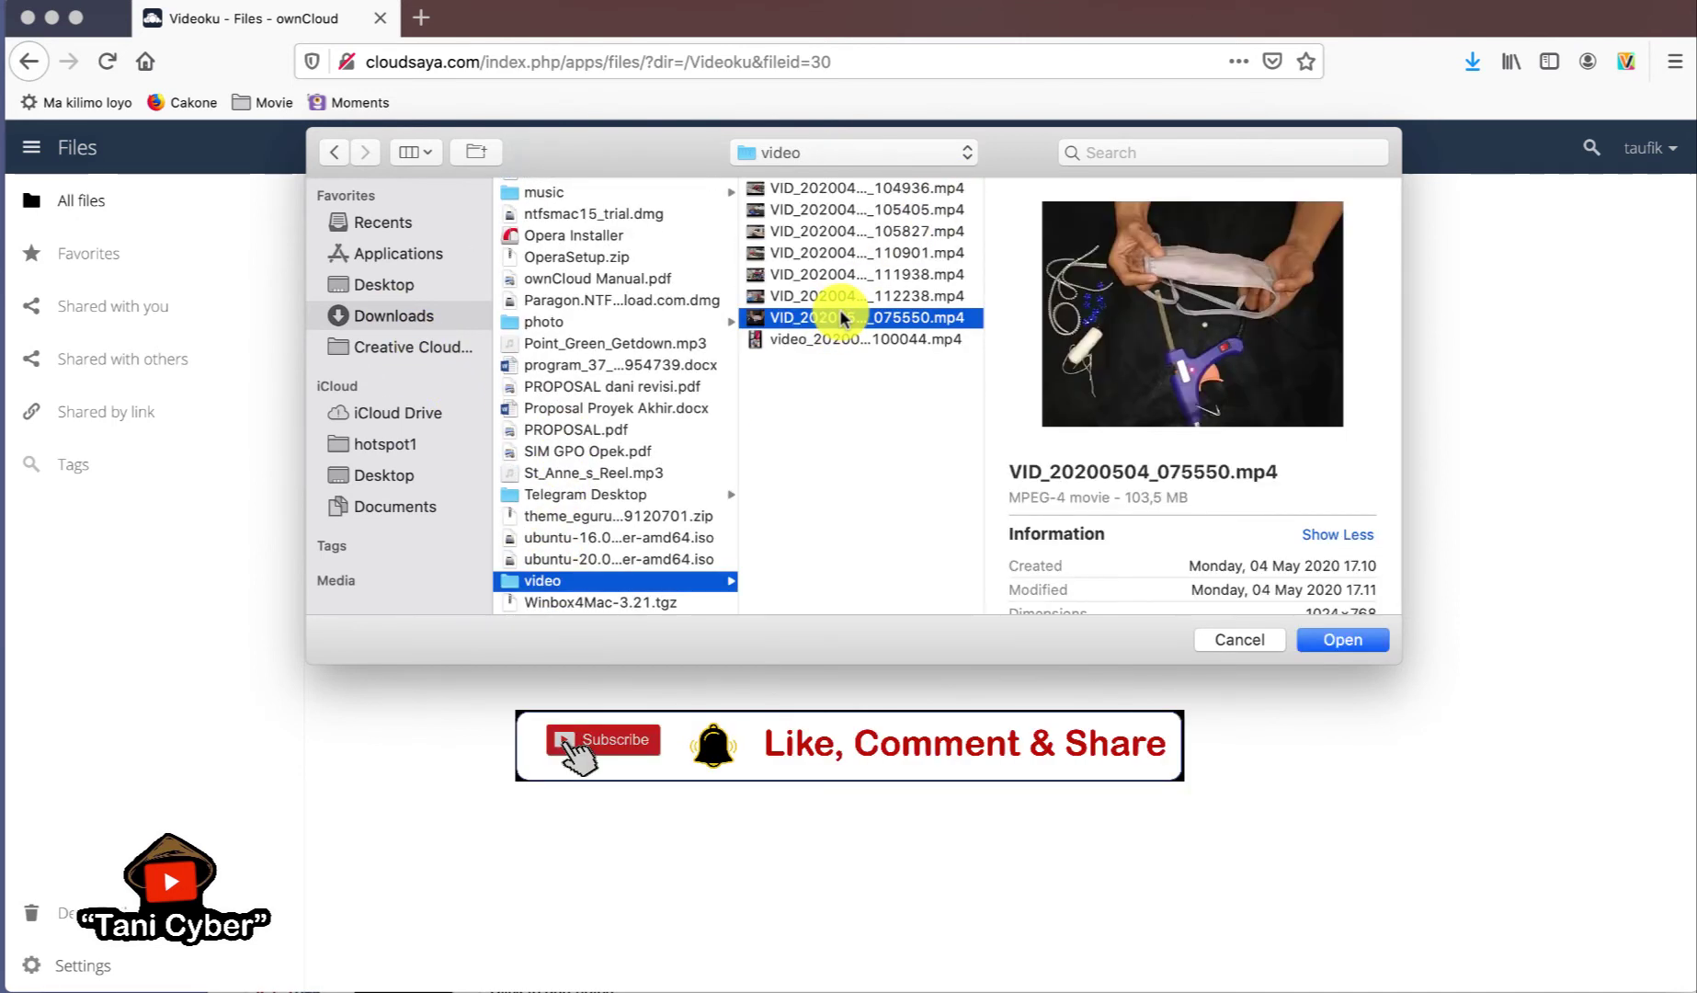
# - Preview the clips and upload VID_20200430_112238.mp4 into Videoku
pyautogui.click(849, 189)
pyautogui.press('Down')
pyautogui.press('Down')
pyautogui.press('Down')
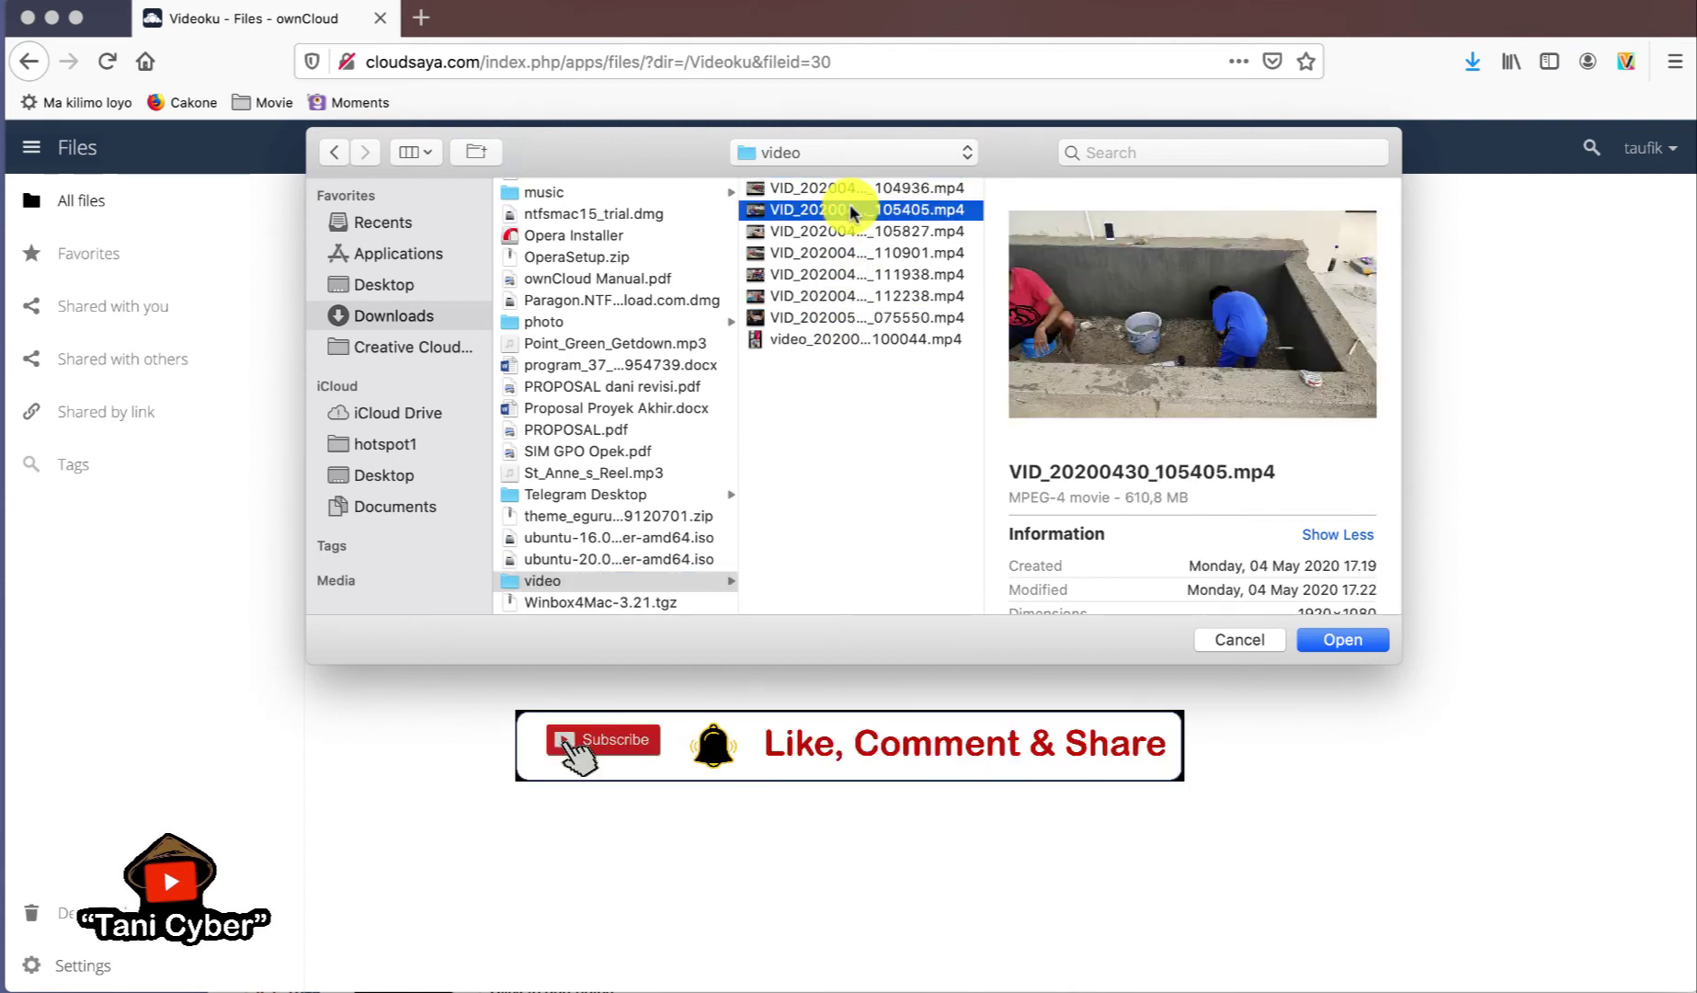
pyautogui.press('Down')
pyautogui.press('Down')
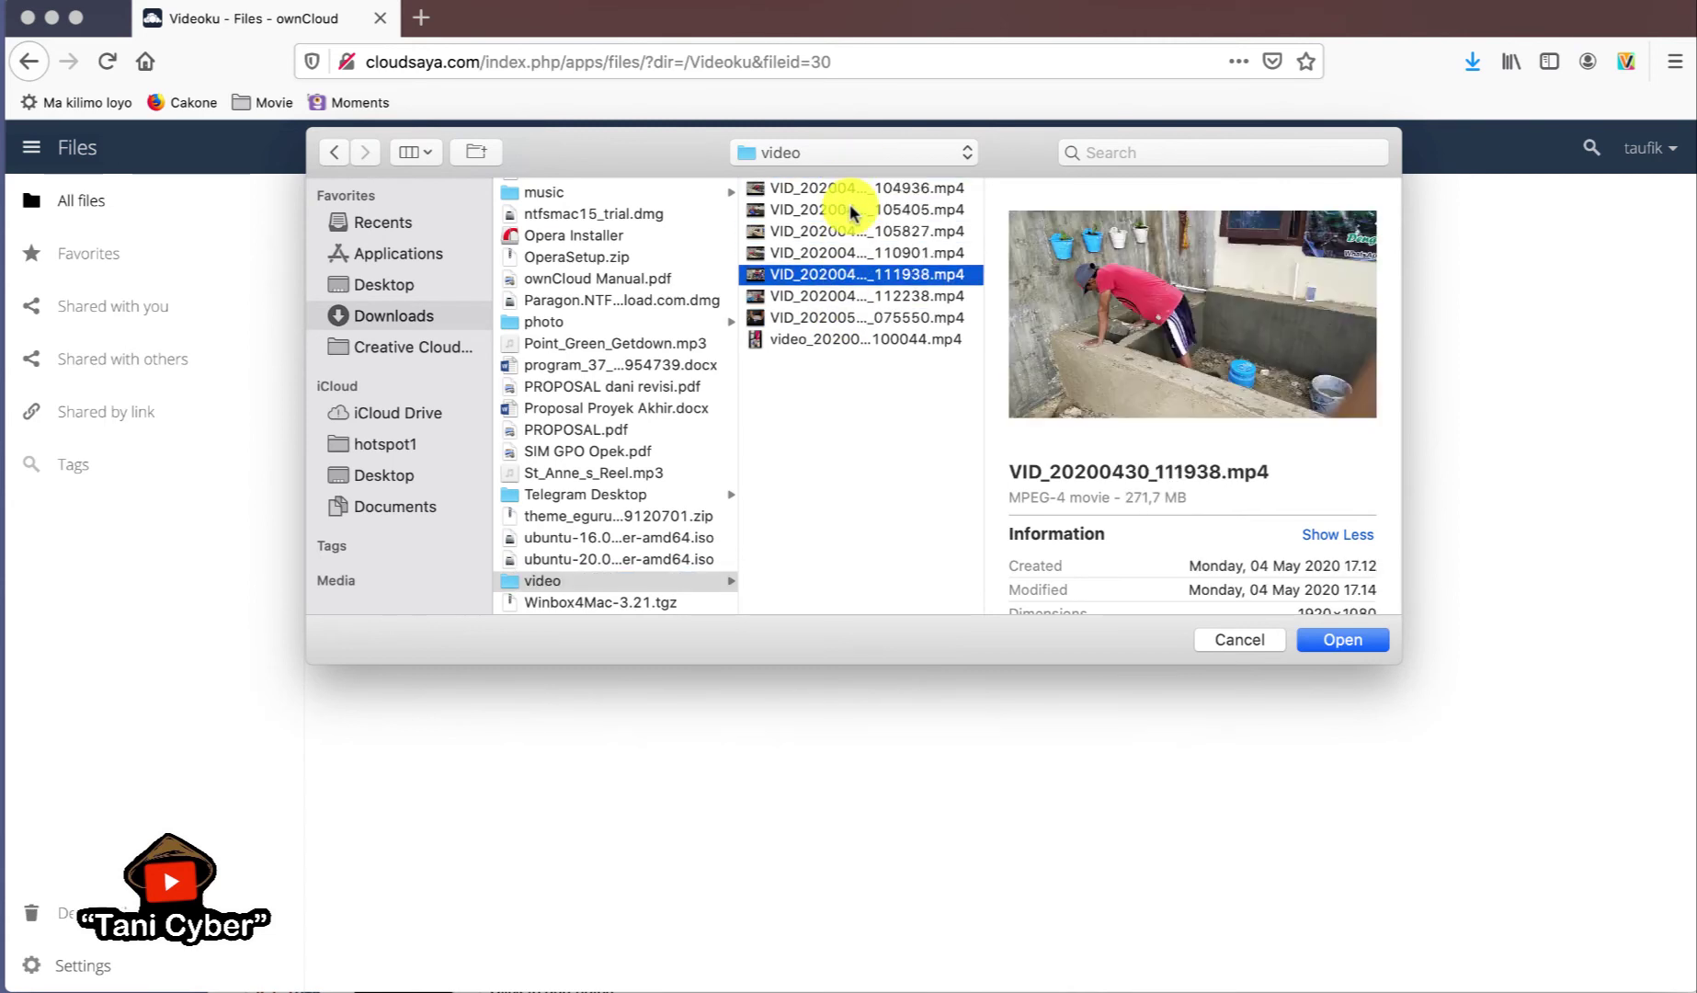
pyautogui.press('Down')
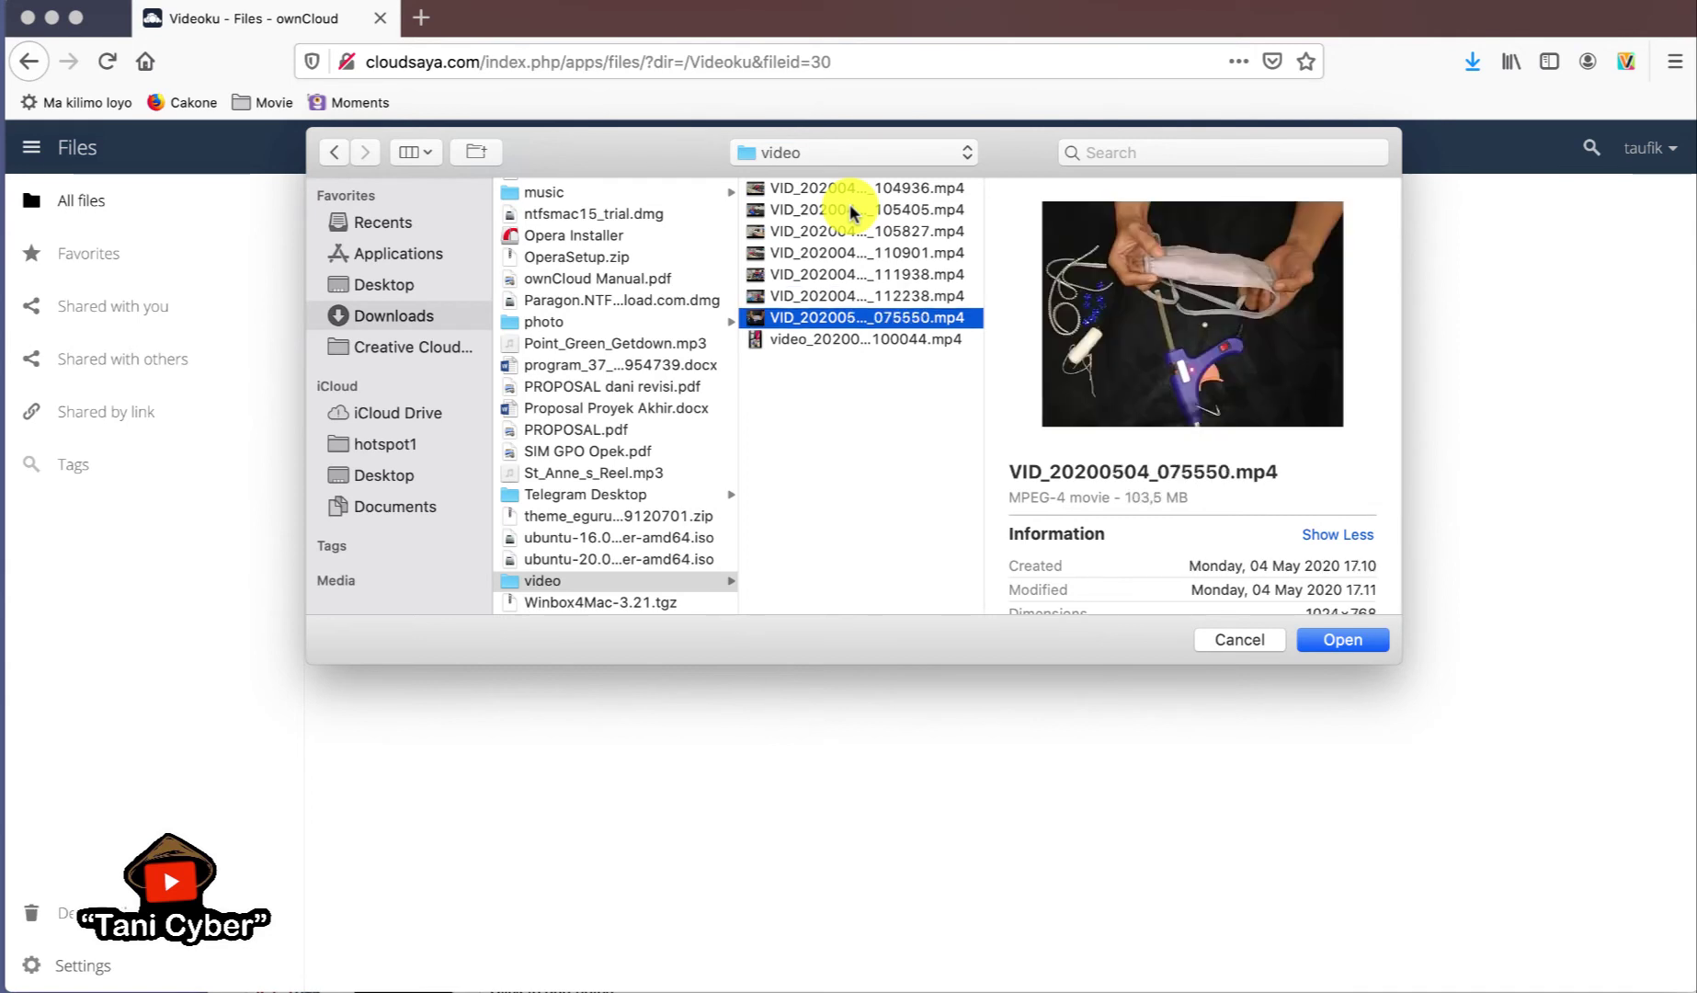
pyautogui.press('Up')
pyautogui.press('Down')
pyautogui.press('Down')
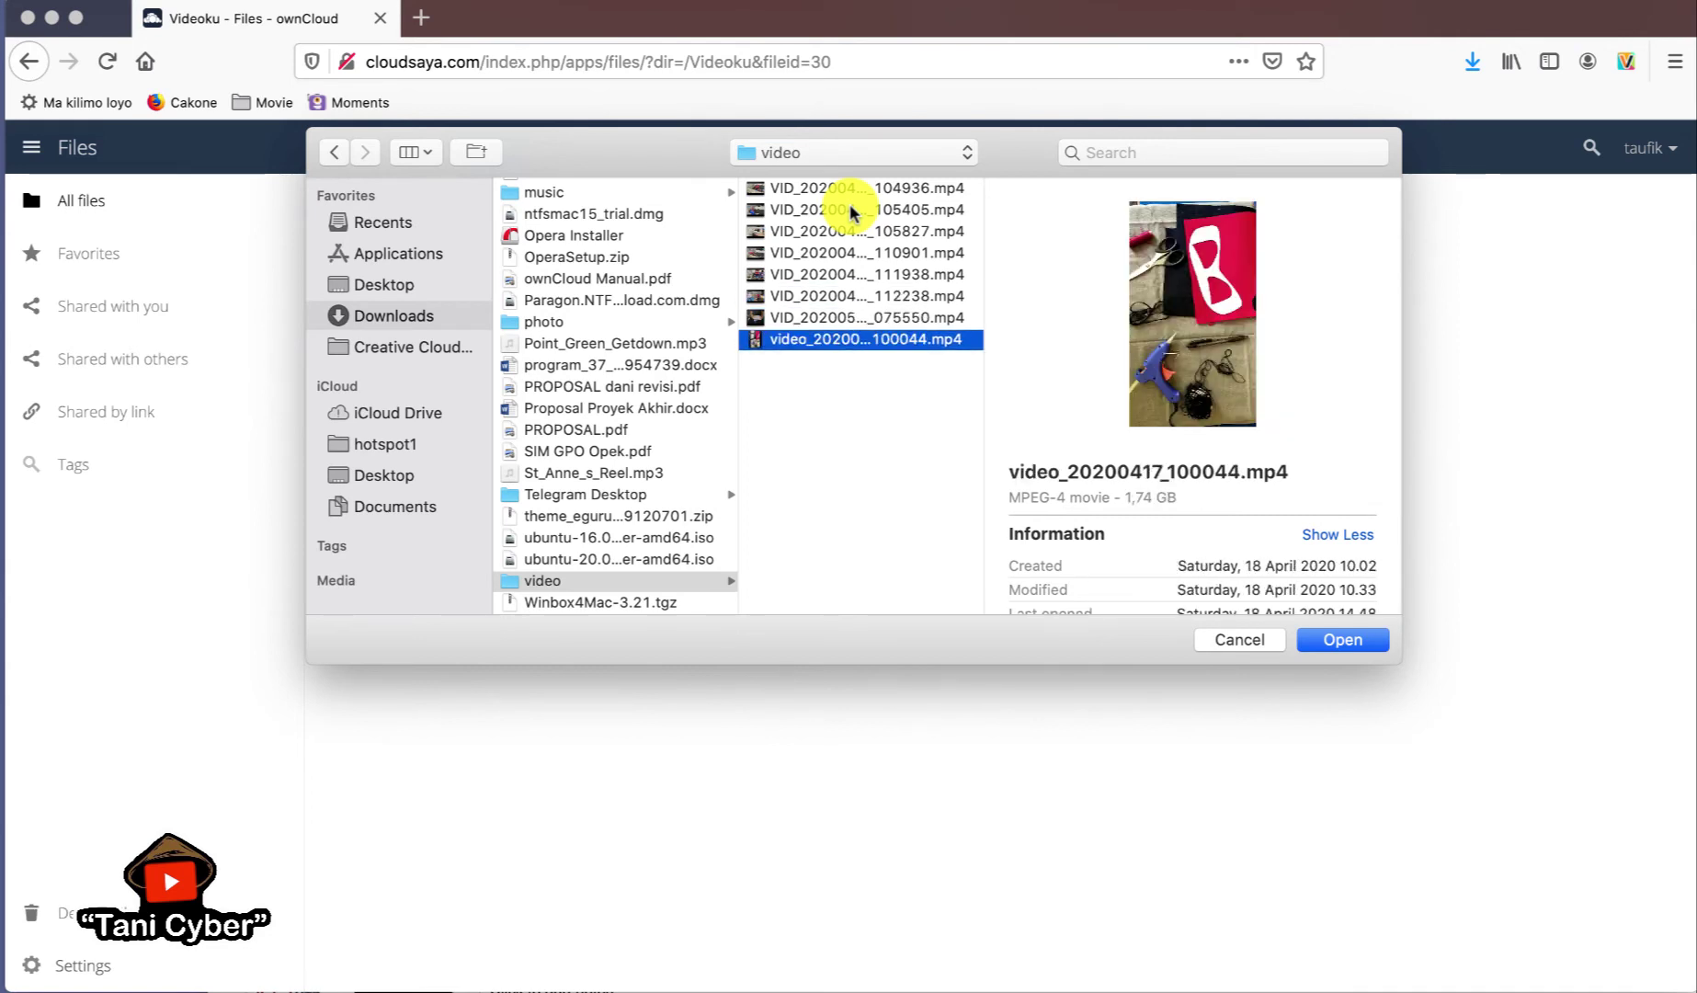
pyautogui.press('Up')
pyautogui.press('Up')
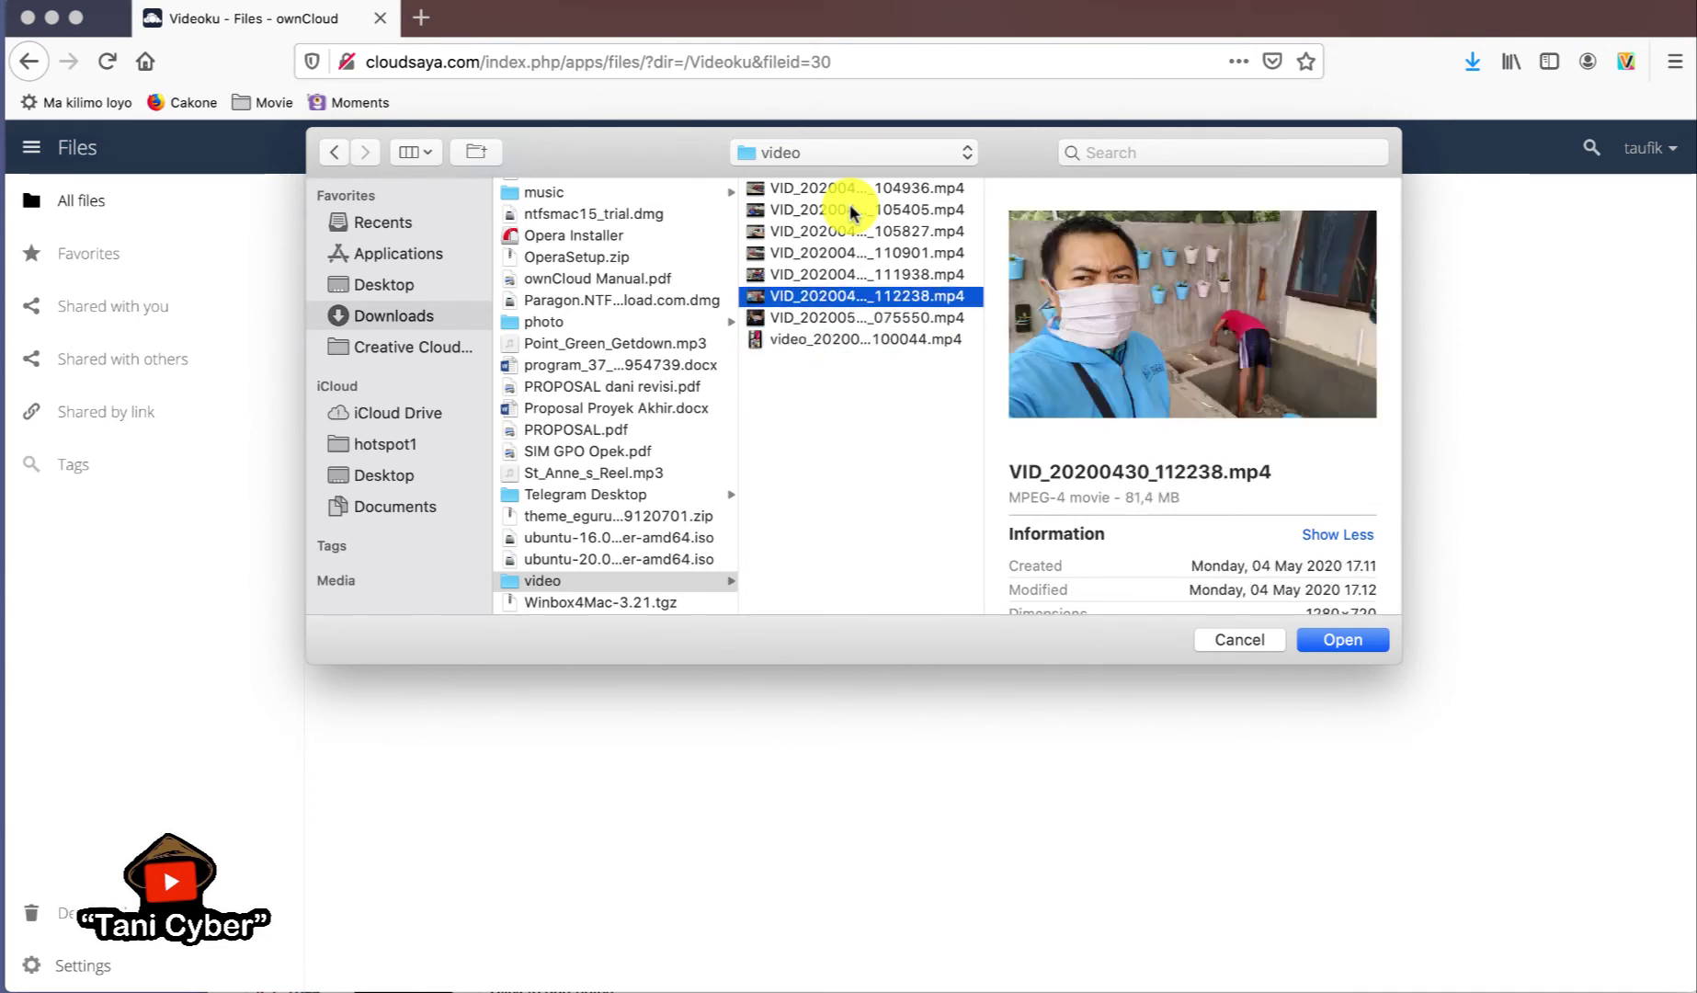
pyautogui.press('Up')
pyautogui.press('Up')
pyautogui.press('Up')
pyautogui.press('Up')
pyautogui.press('Up')
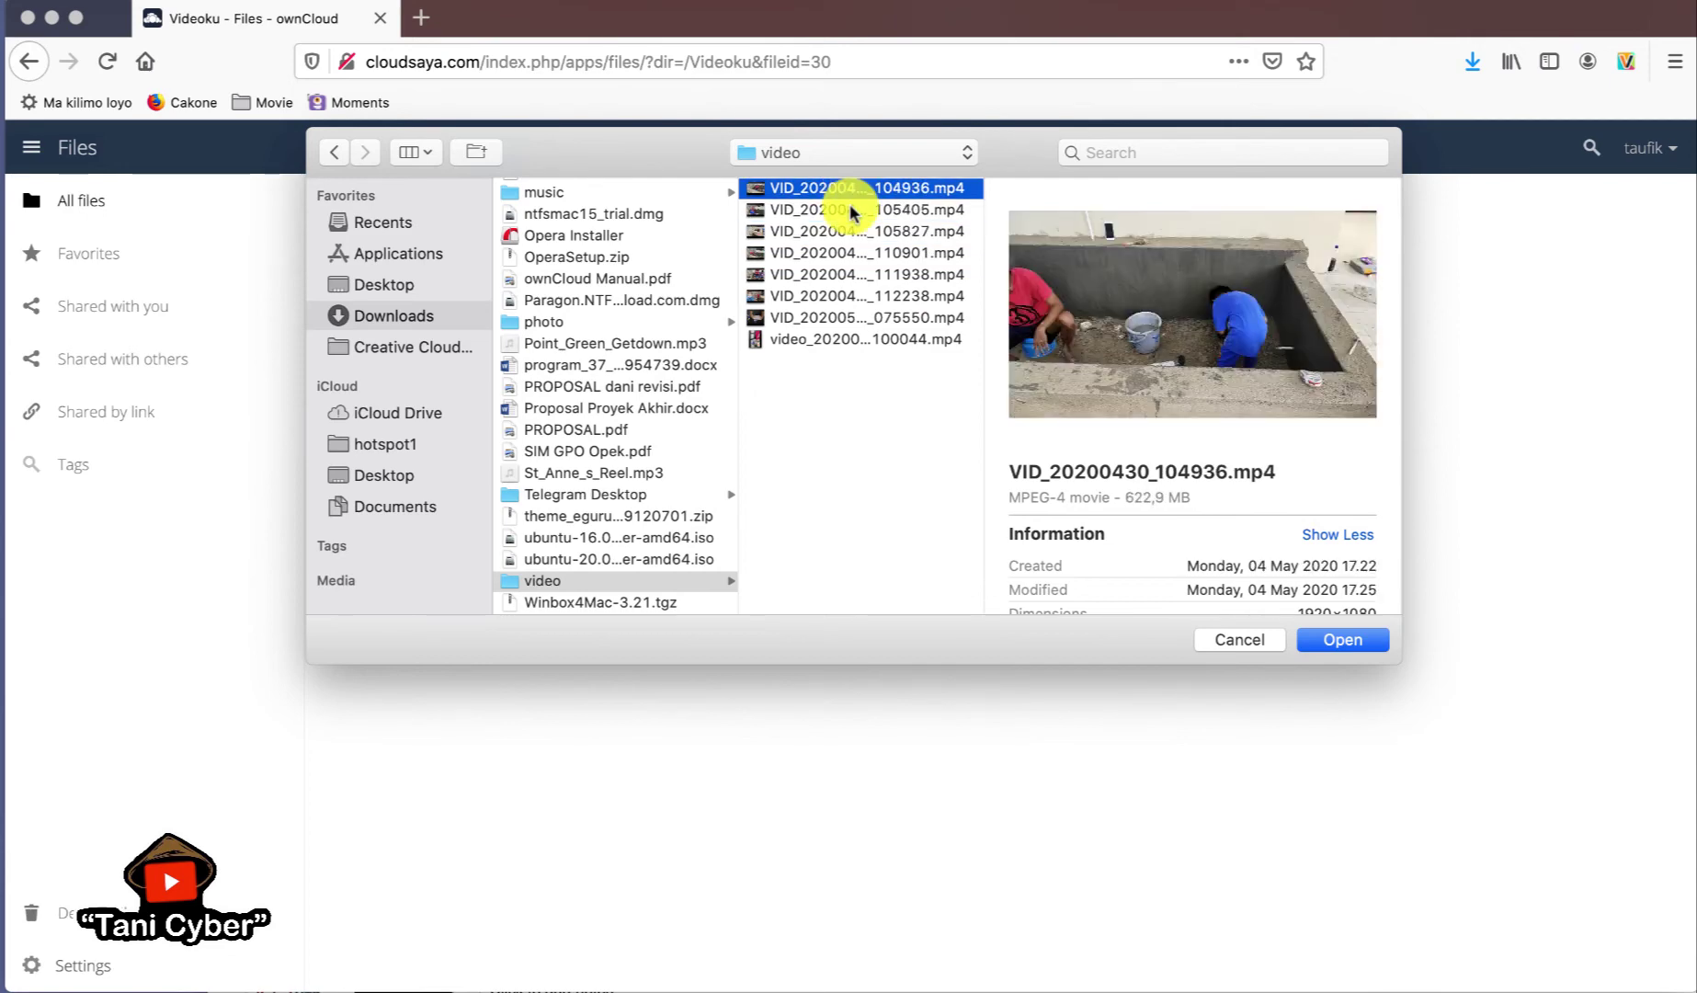
pyautogui.press('Down')
pyautogui.press('Down')
pyautogui.press('Down')
pyautogui.press('Down')
pyautogui.press('Down')
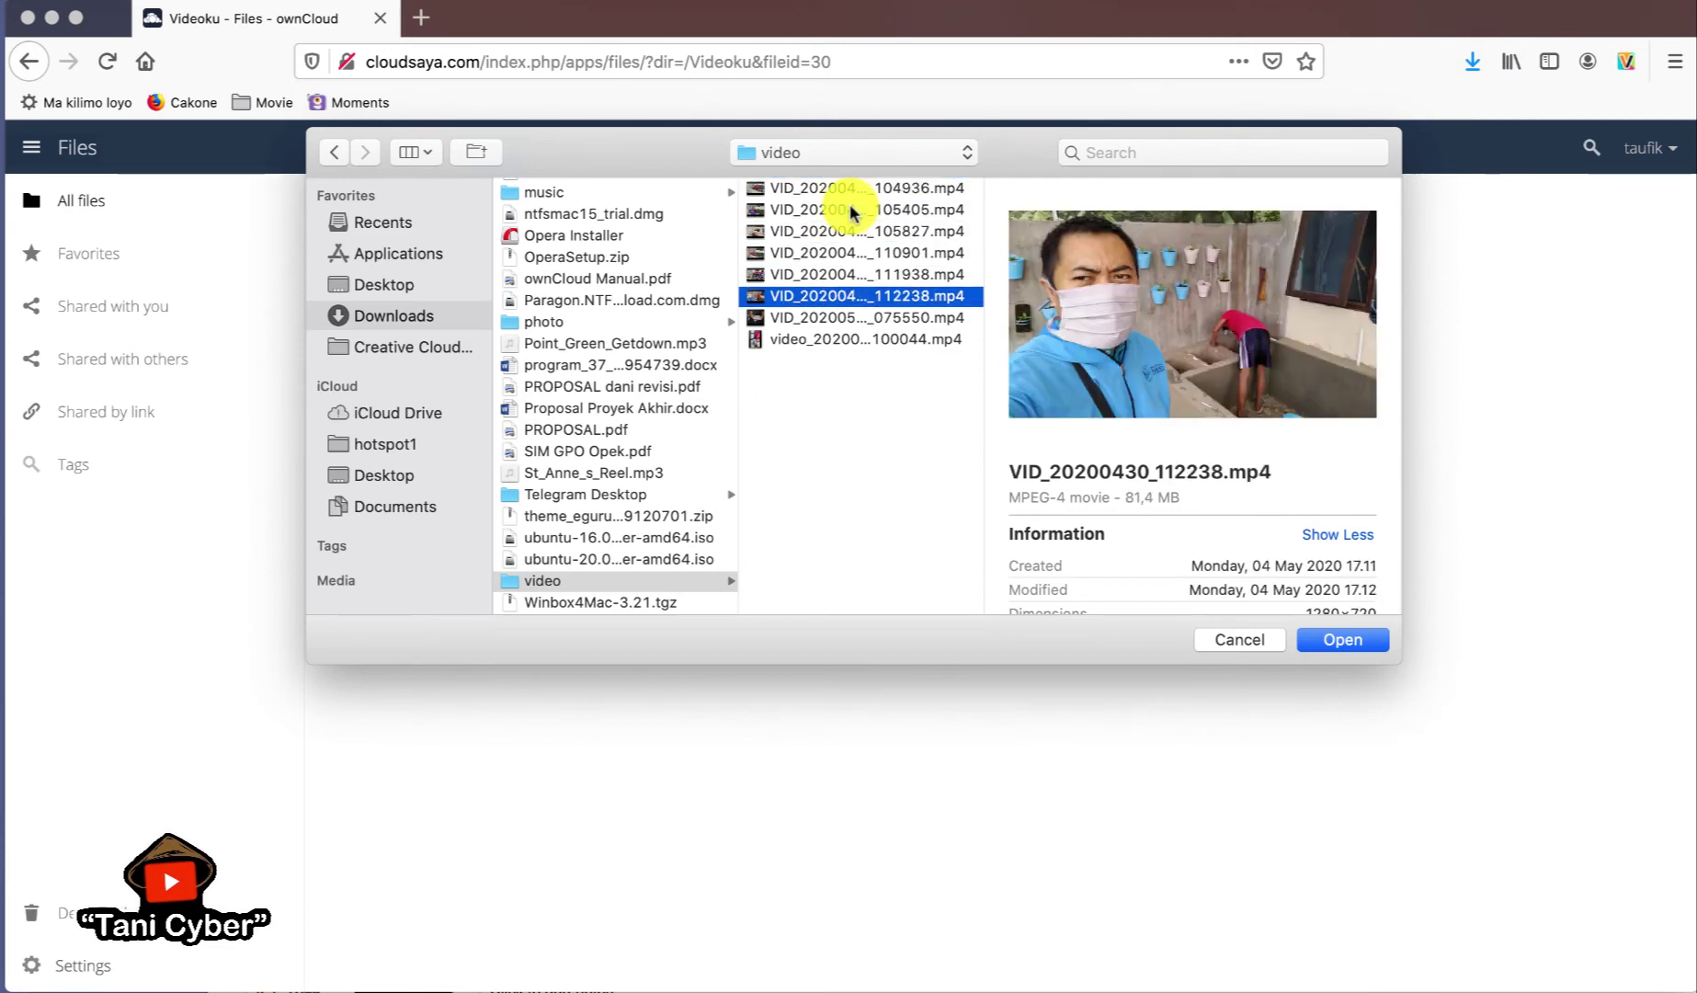
pyautogui.press('Down')
pyautogui.press('Up')
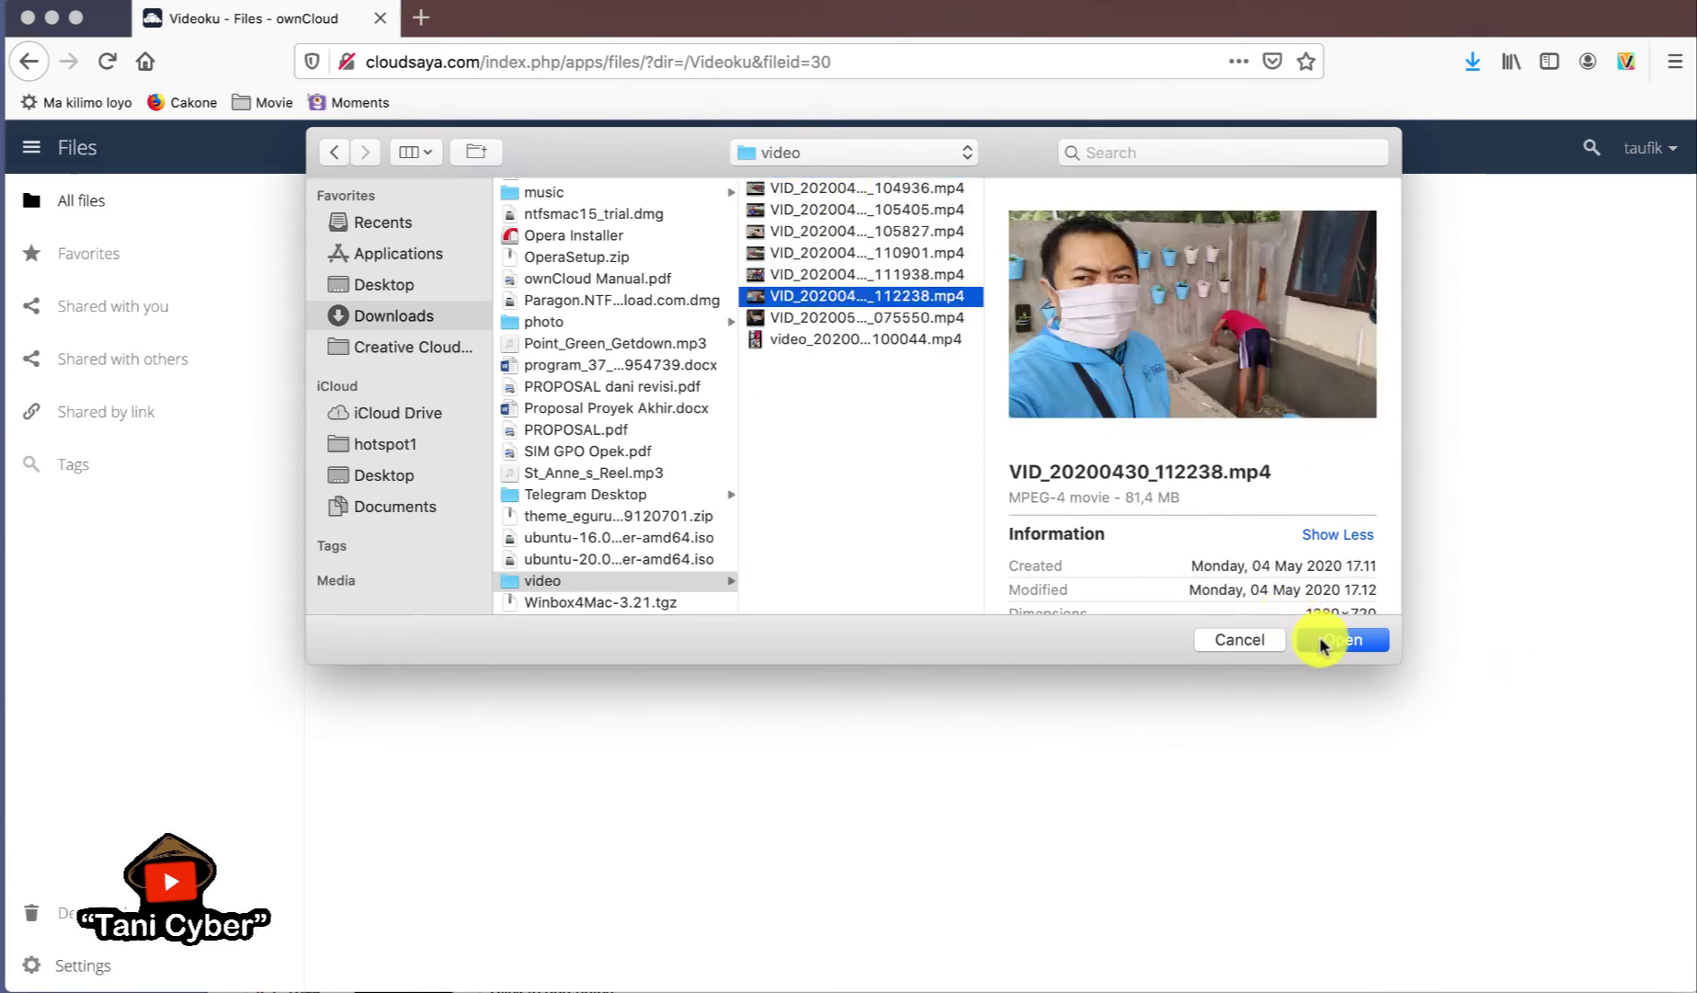
pyautogui.click(1342, 640)
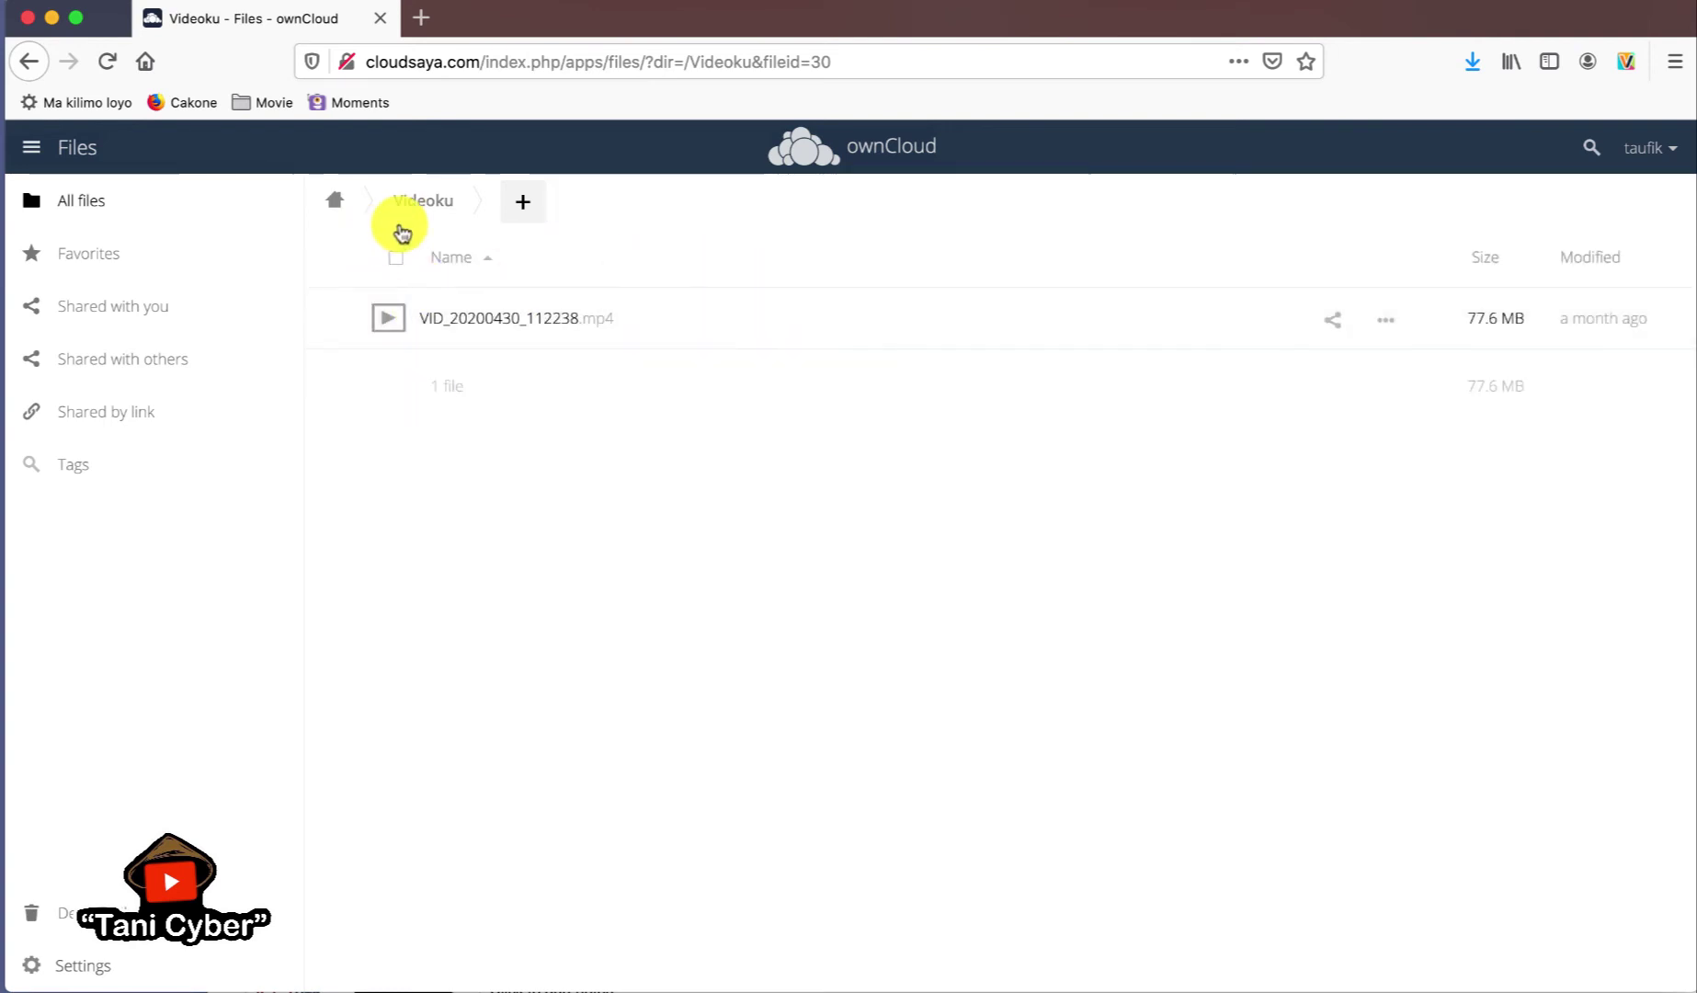
pyautogui.click(393, 325)
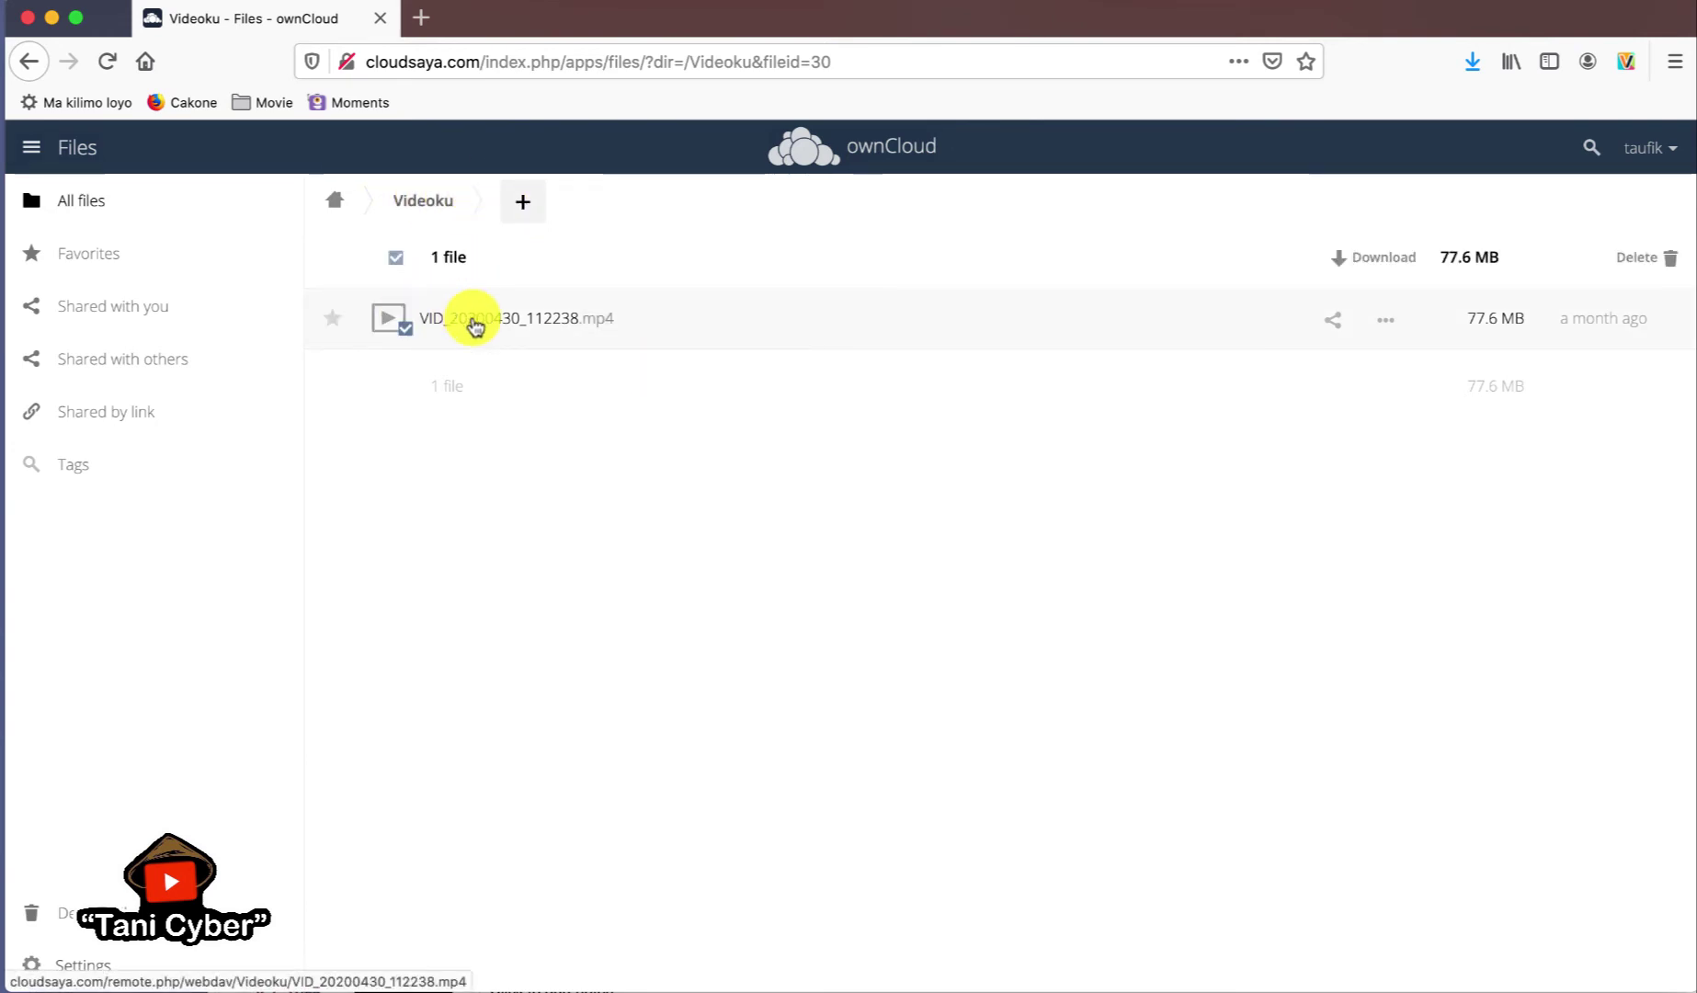
pyautogui.click(470, 324)
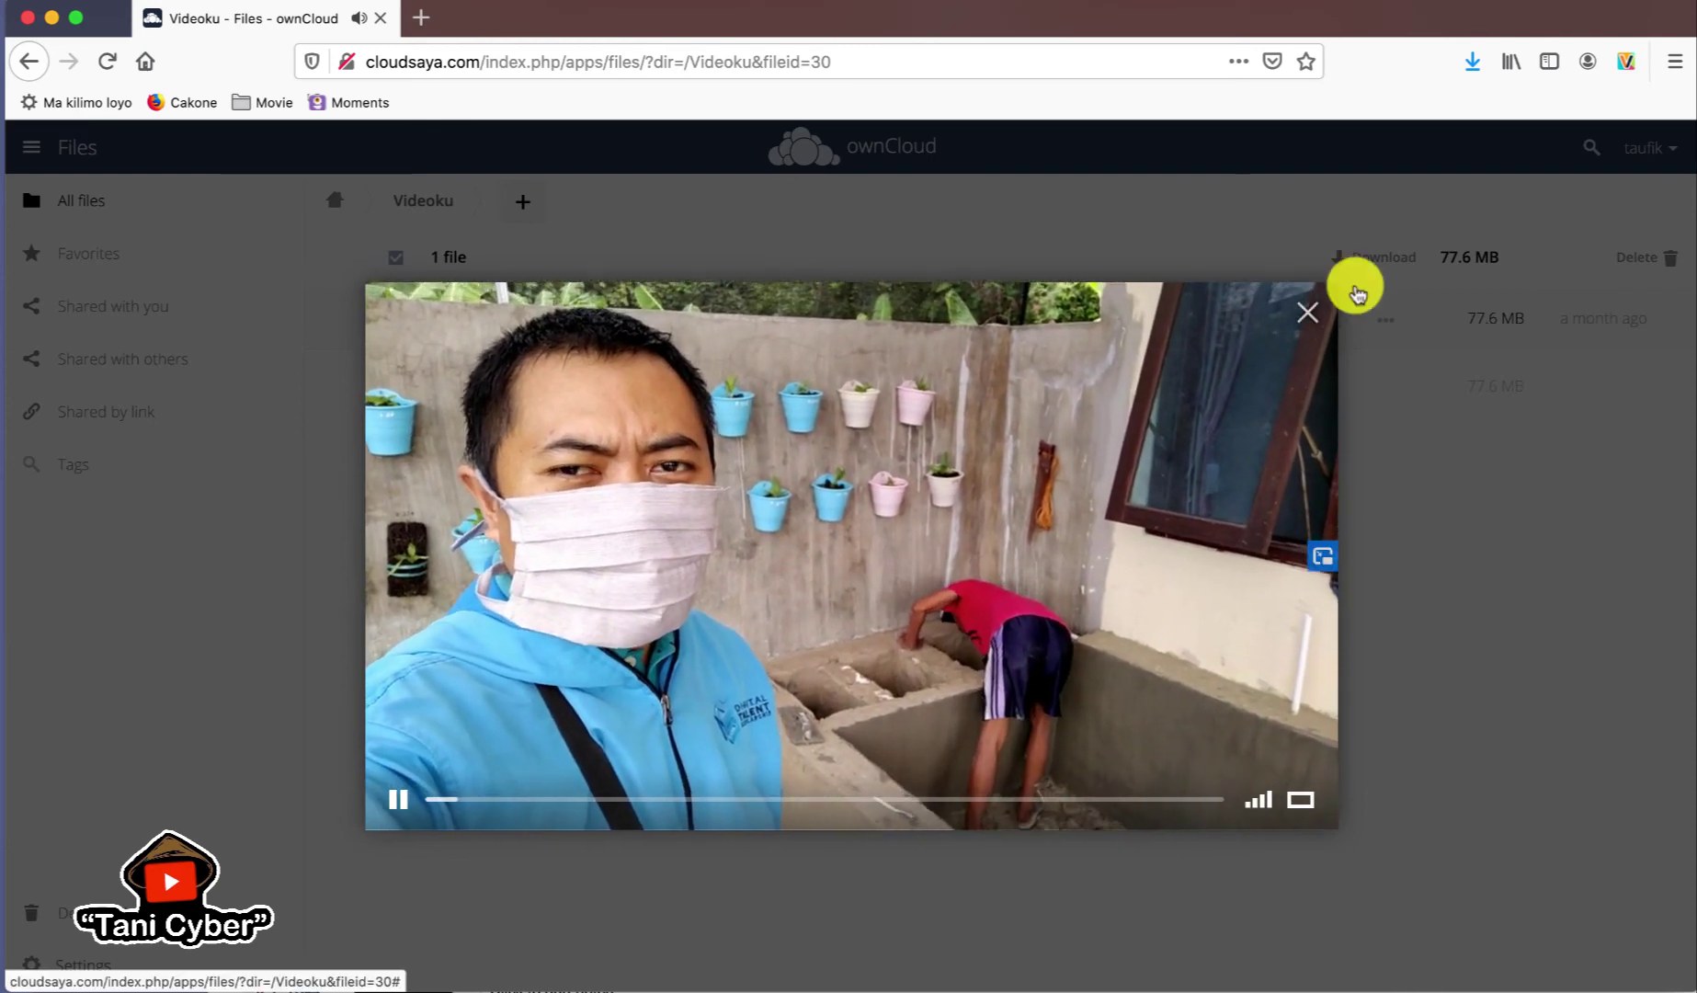
pyautogui.click(1307, 320)
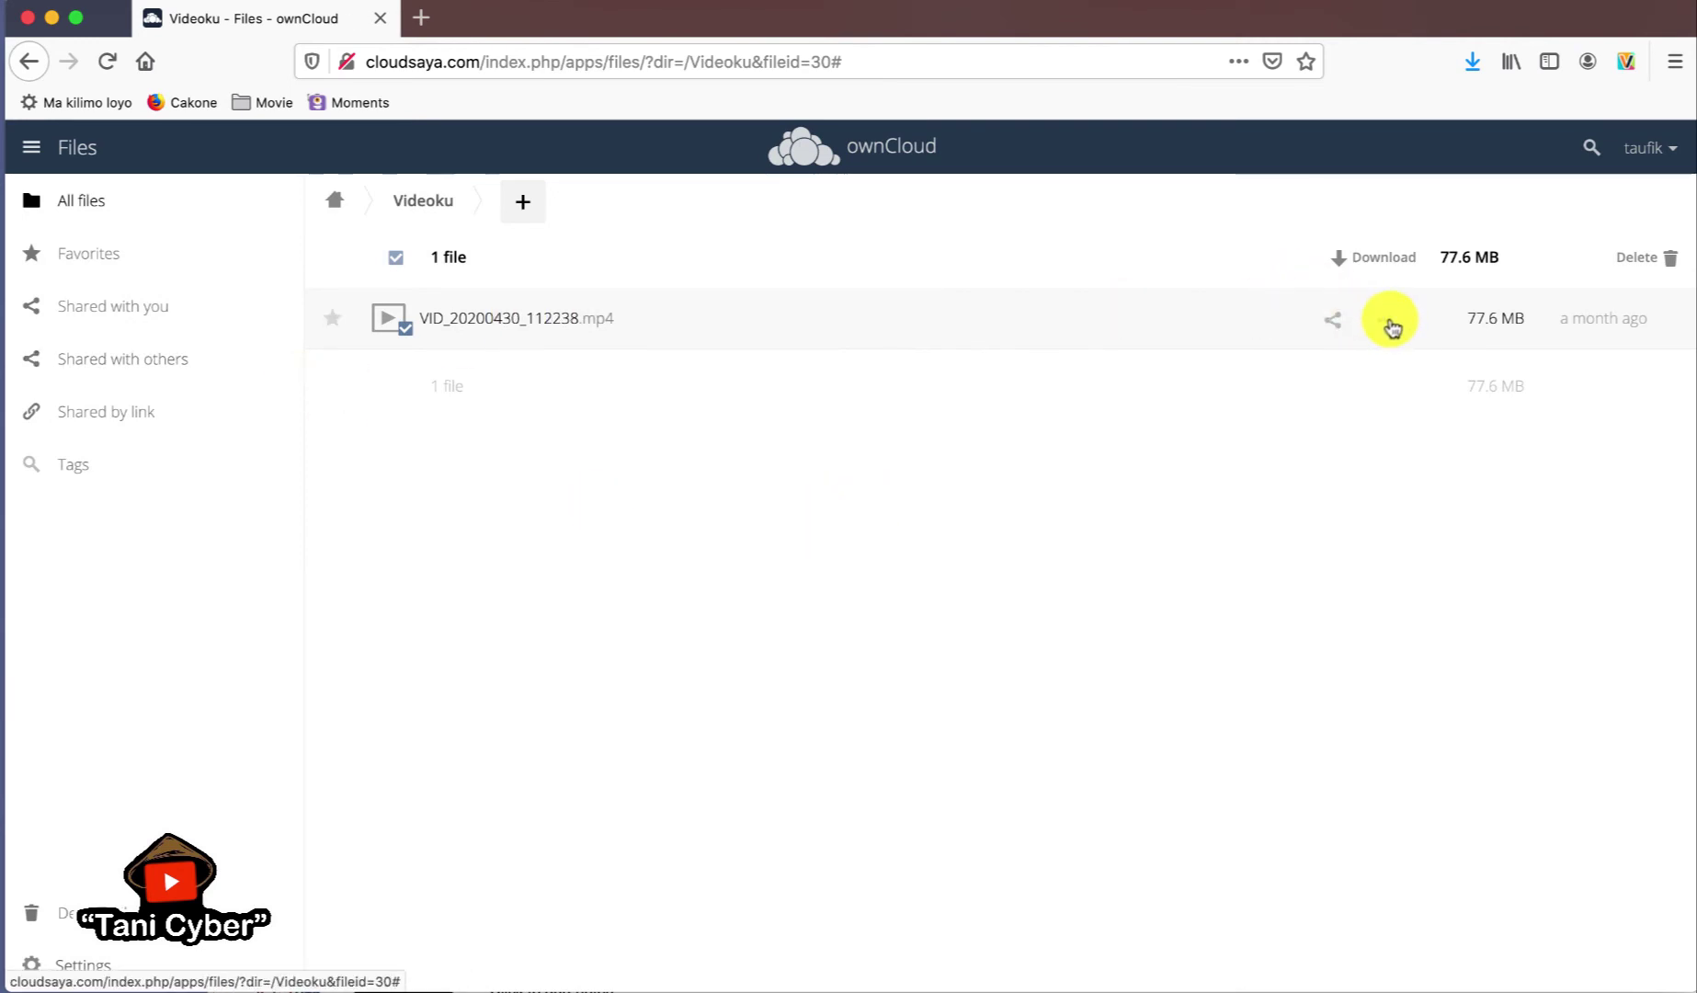
# - Share VID_20200430_112238.mp4 with the admin user, who can share and edit, then show its Public Links options
pyautogui.click(1334, 322)
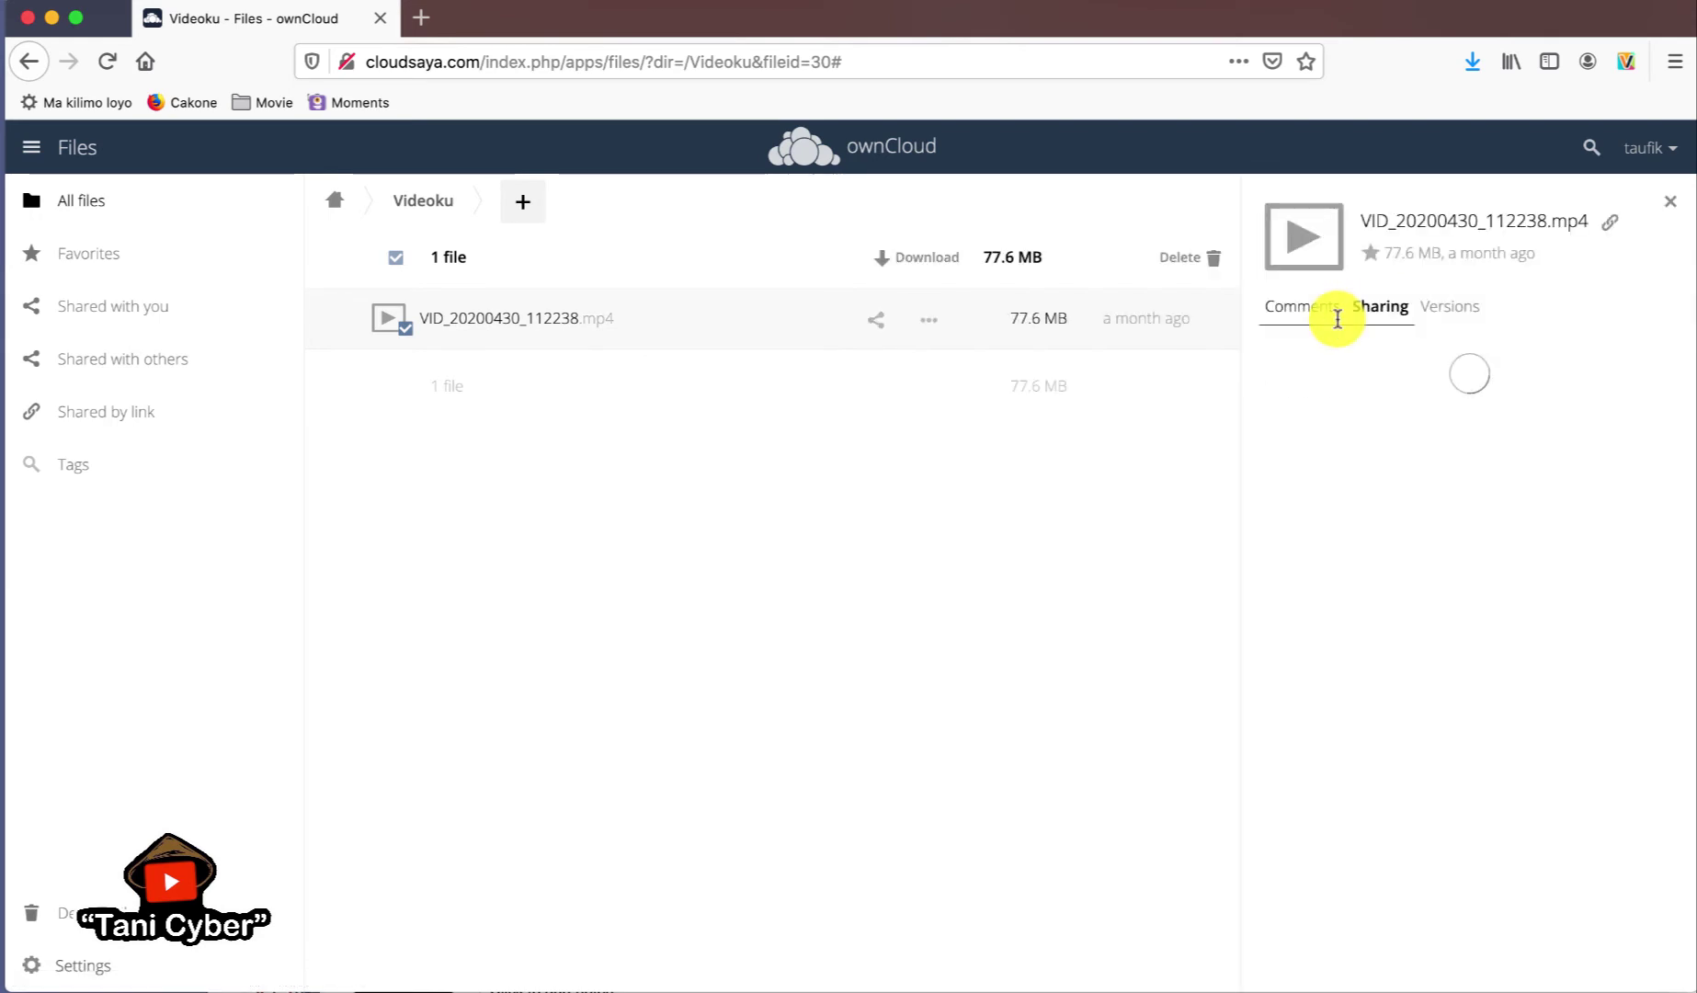
pyautogui.click(1558, 514)
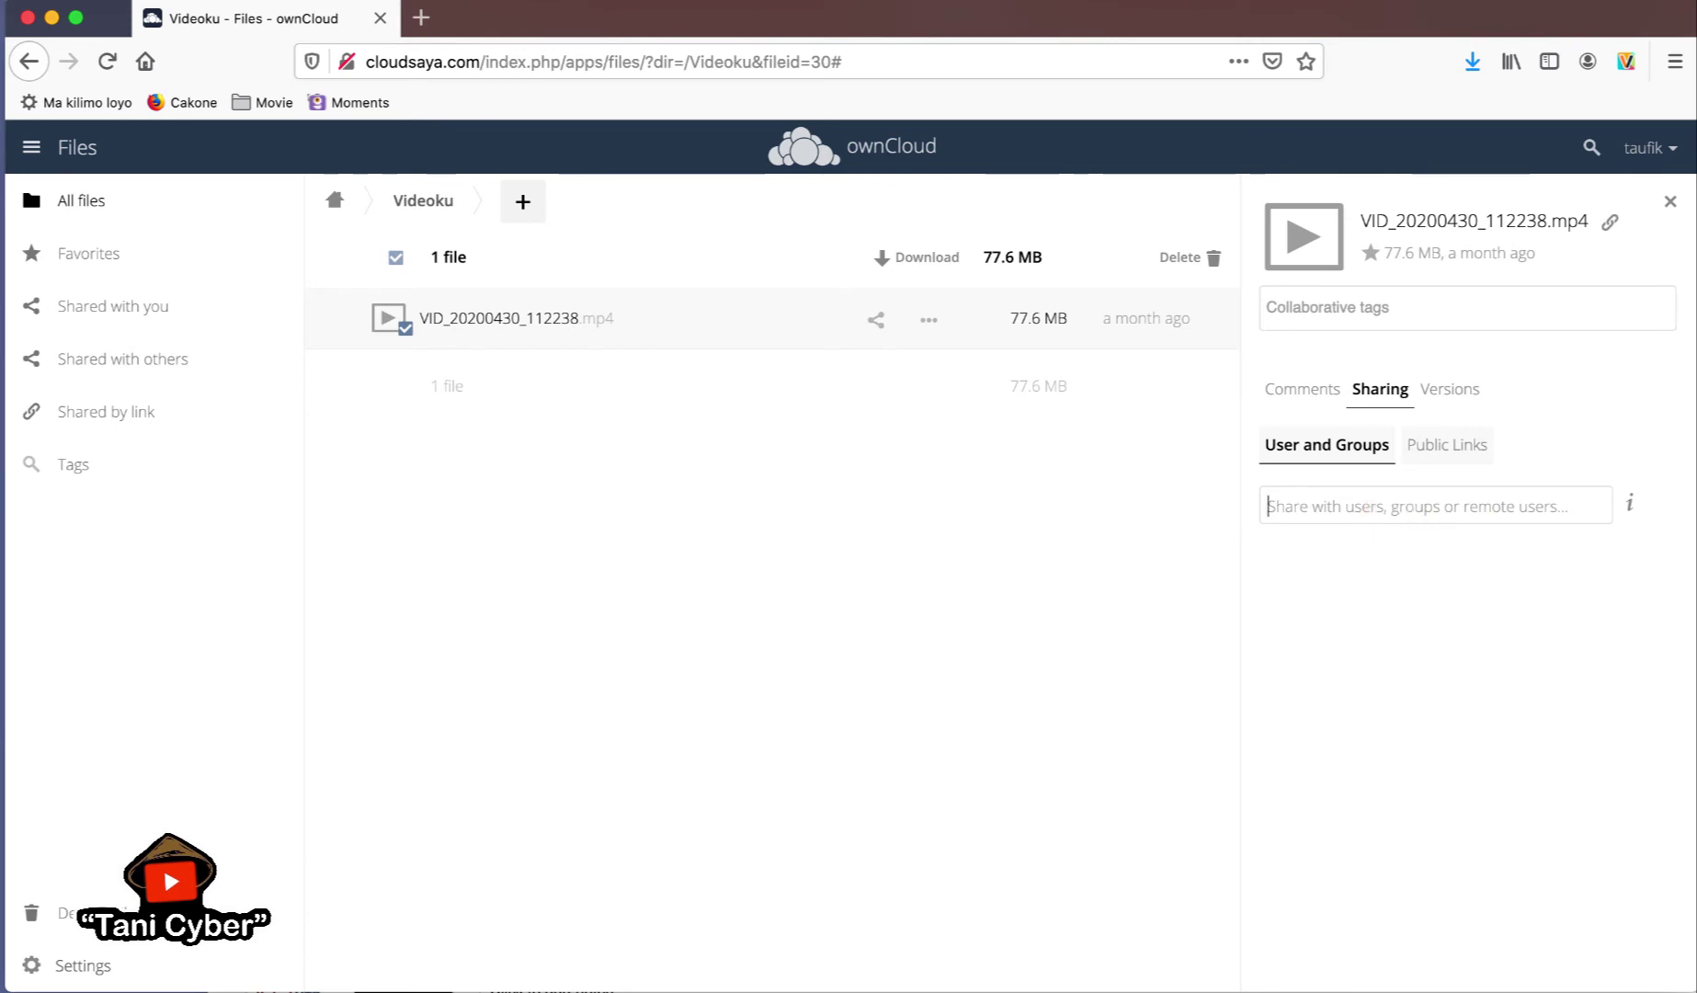
pyautogui.write('admin')
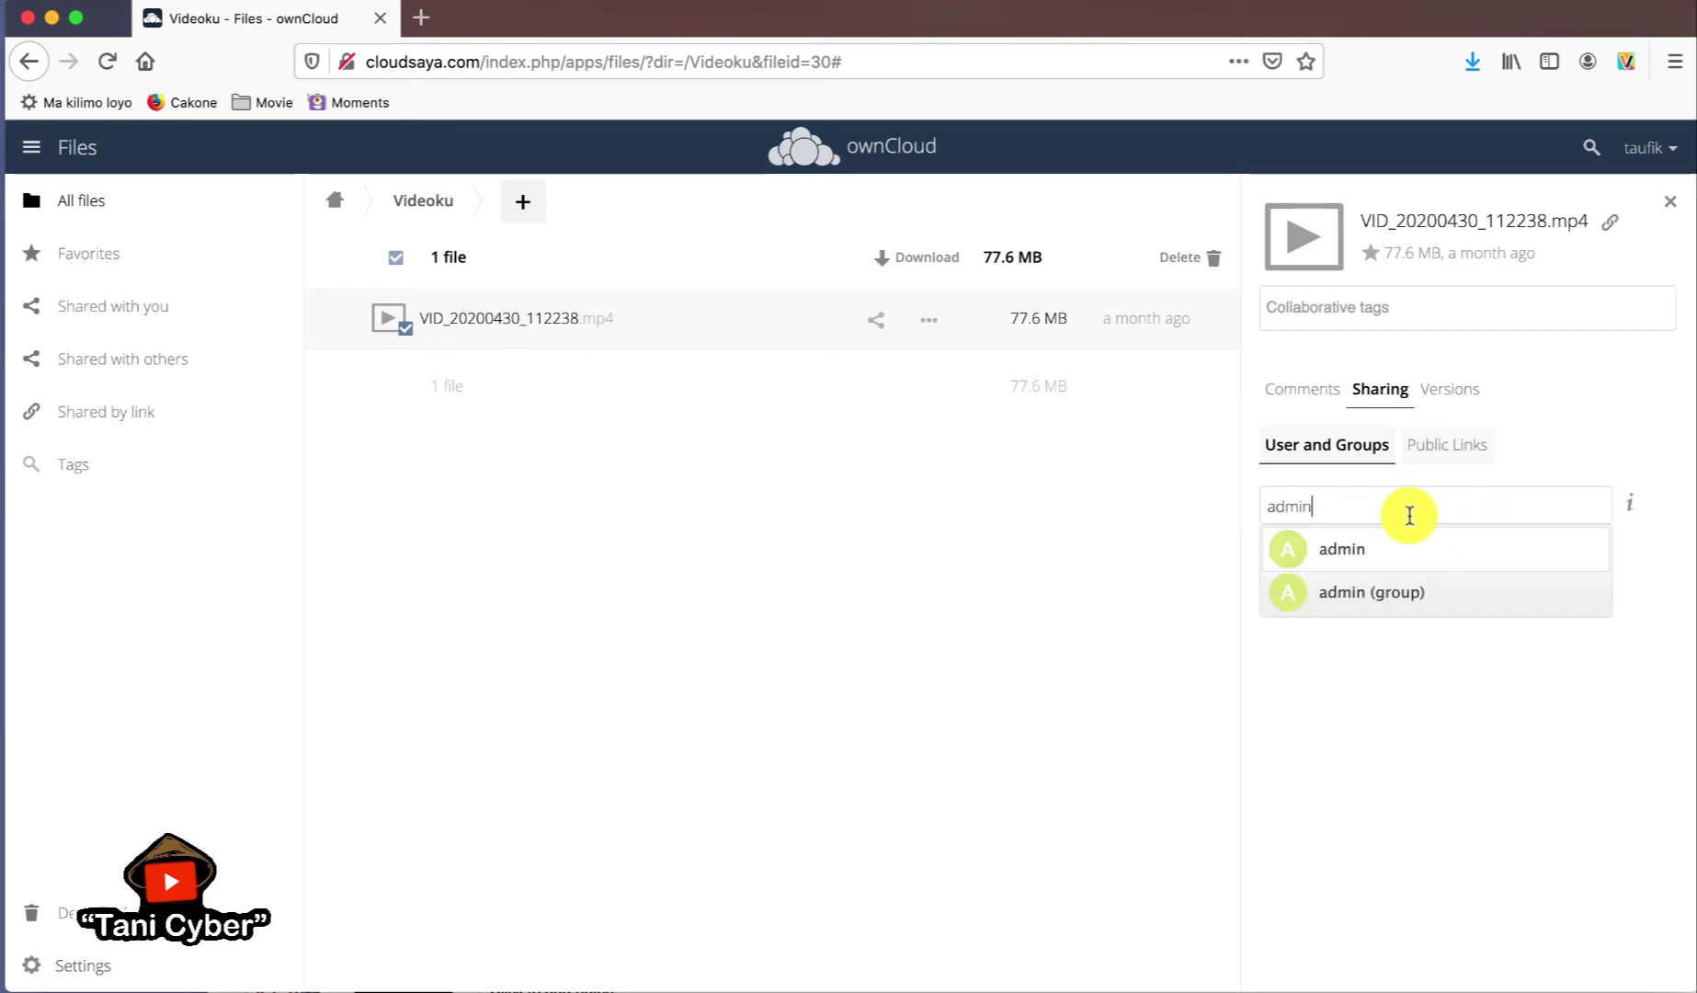
pyautogui.click(1387, 548)
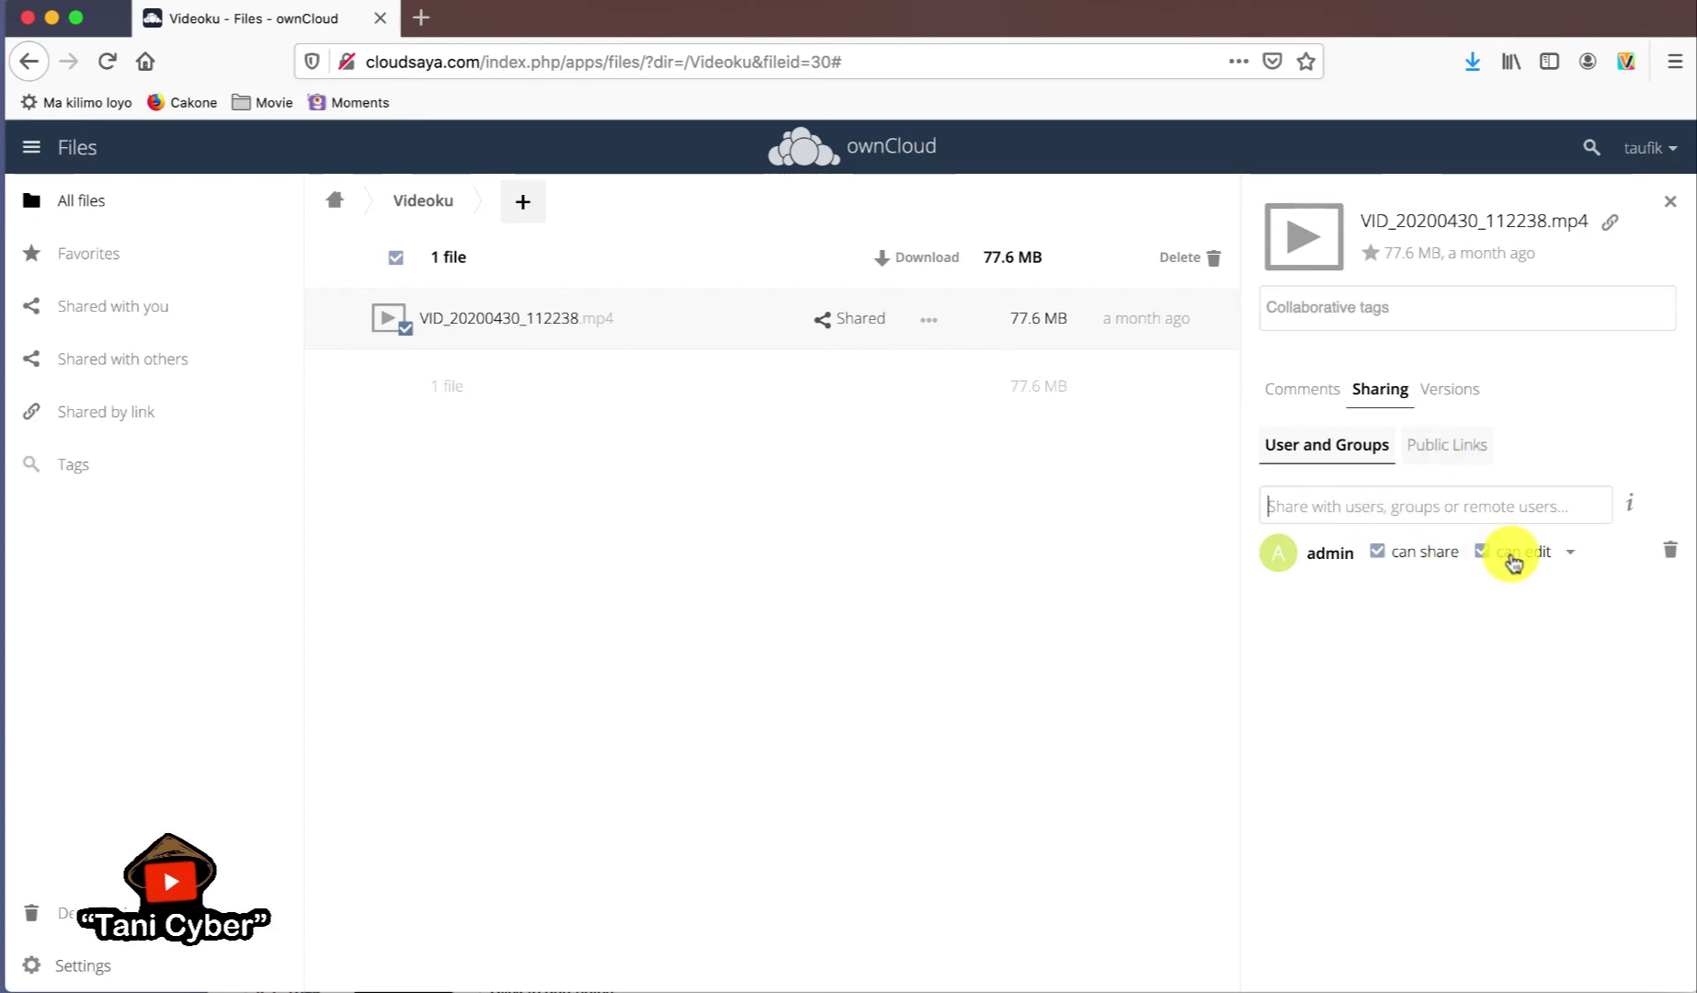
pyautogui.click(1575, 556)
pyautogui.click(1574, 556)
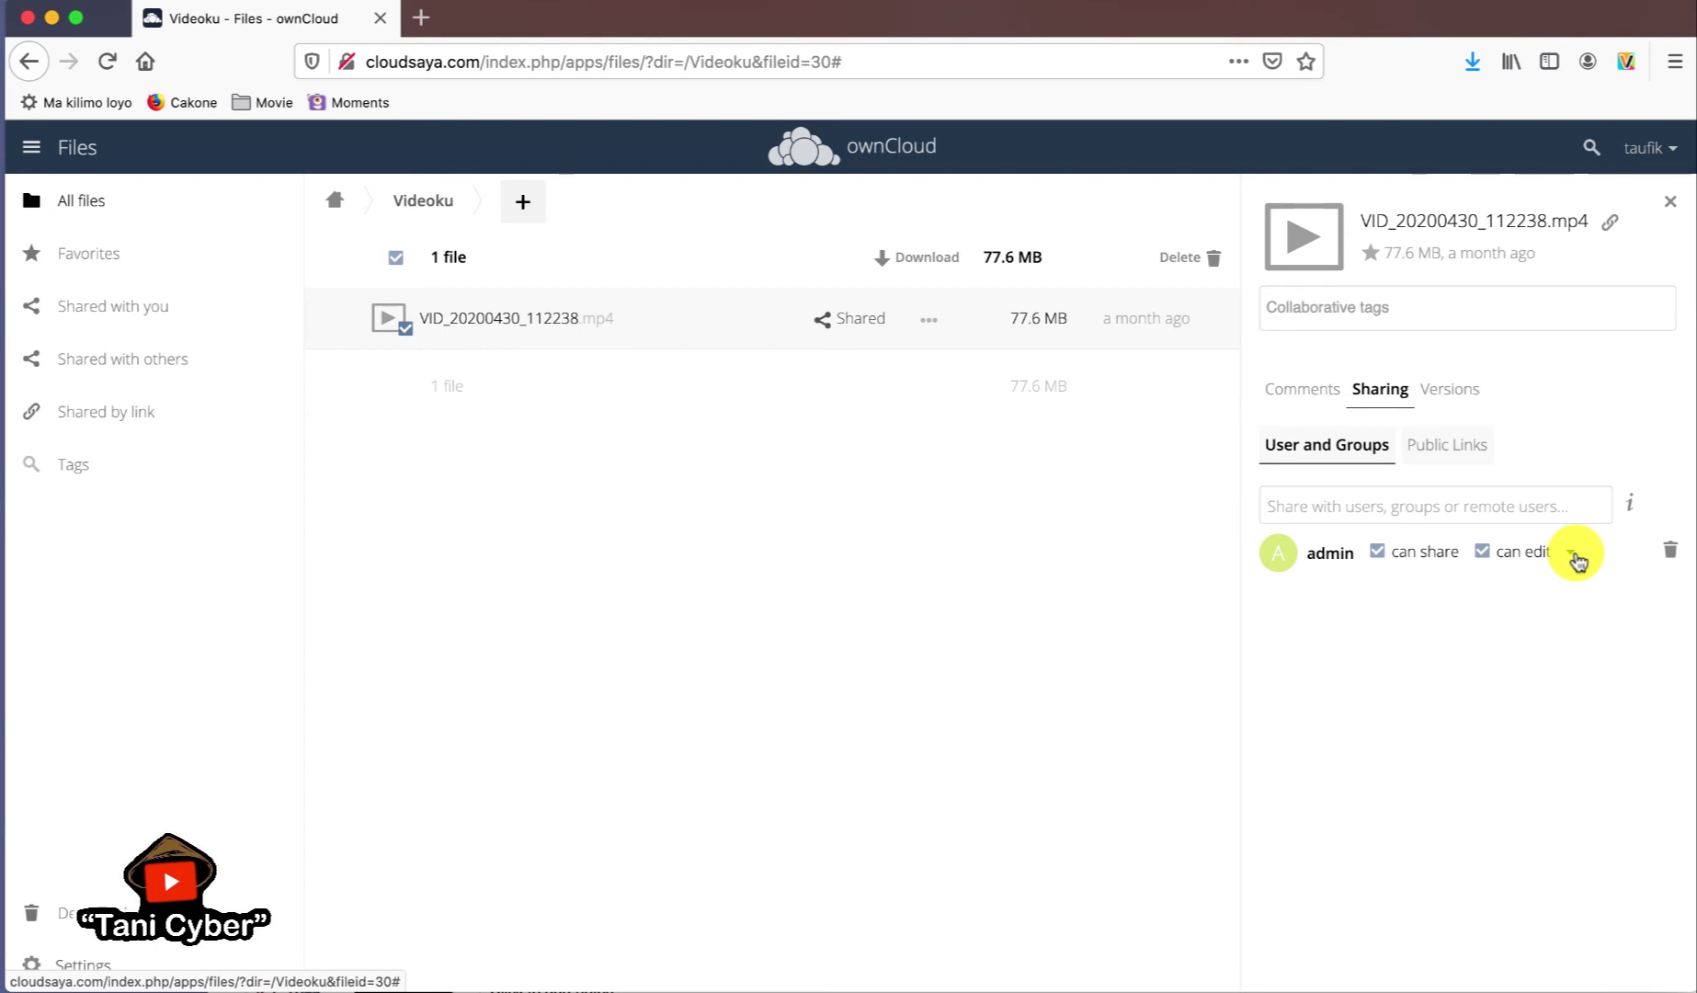
pyautogui.click(1443, 448)
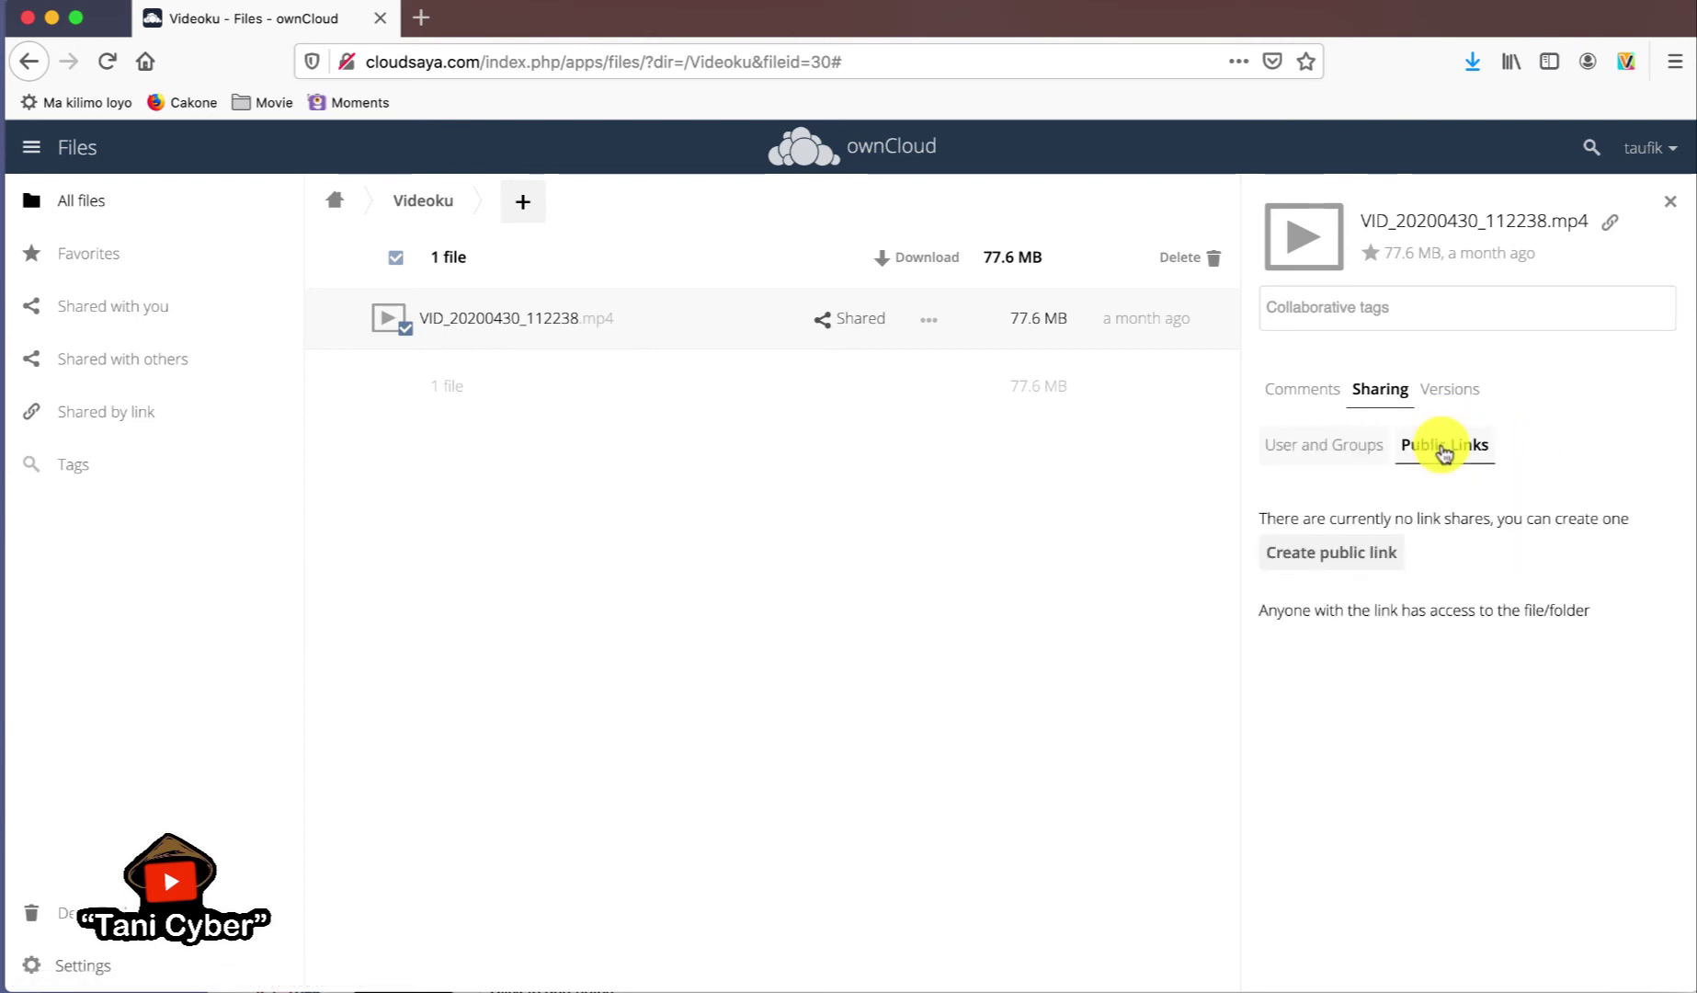
pyautogui.click(1353, 553)
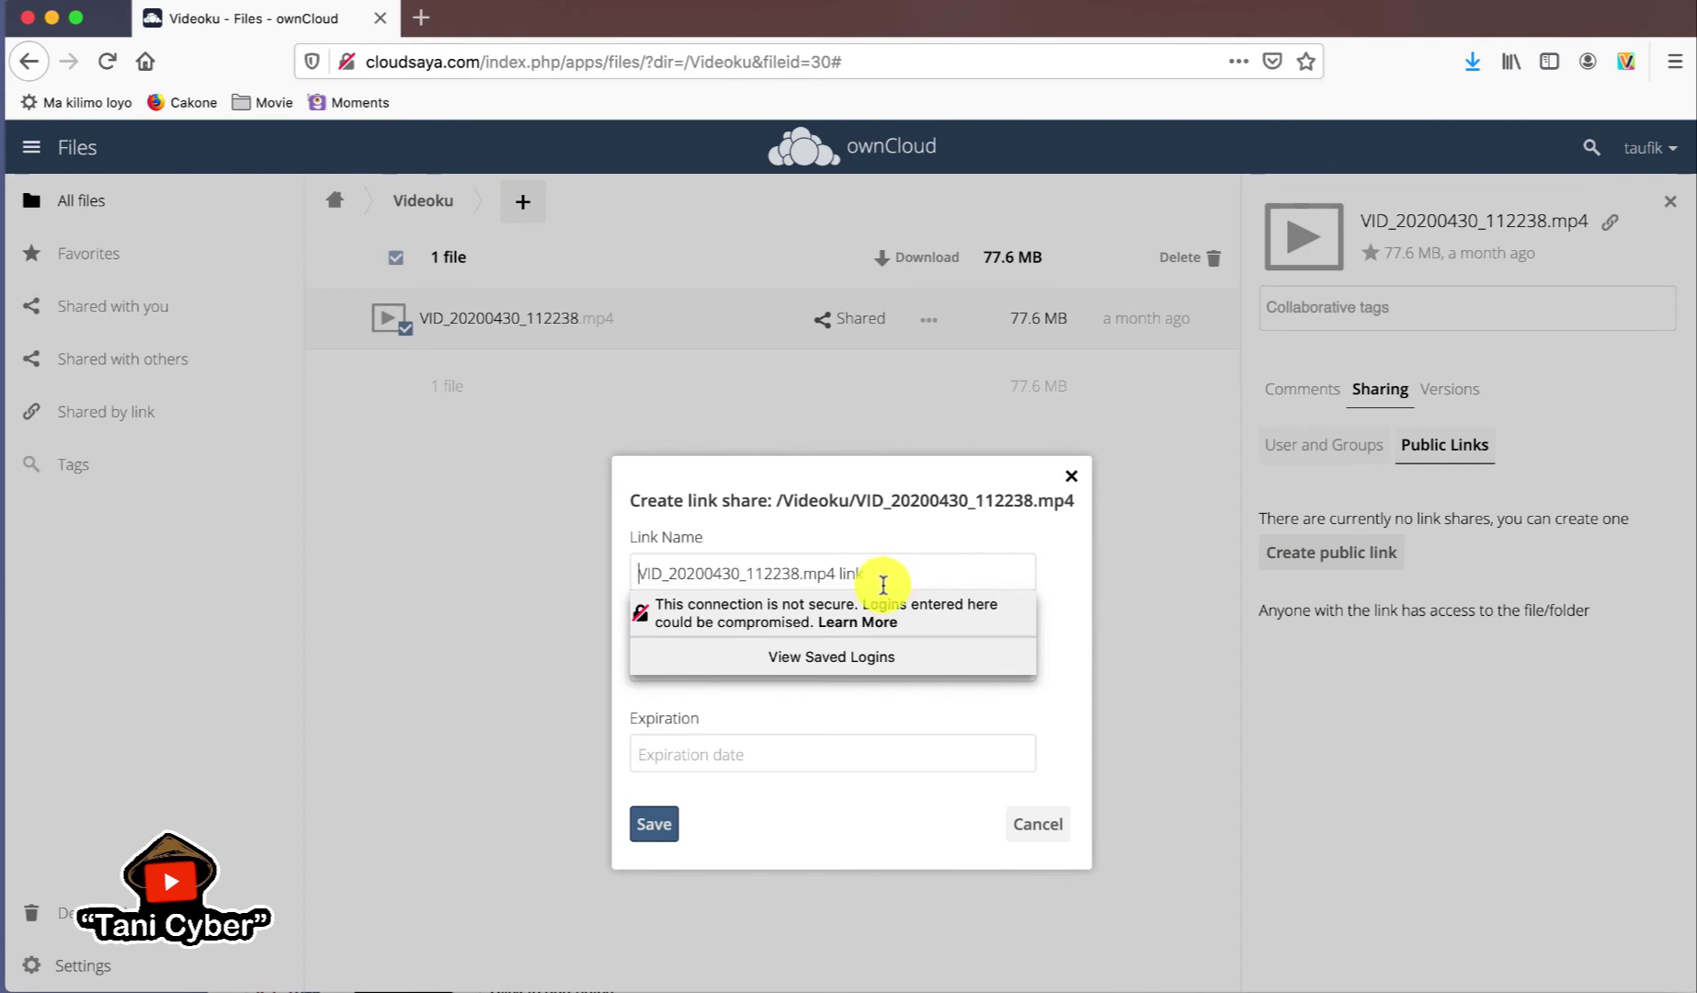
pyautogui.click(1046, 593)
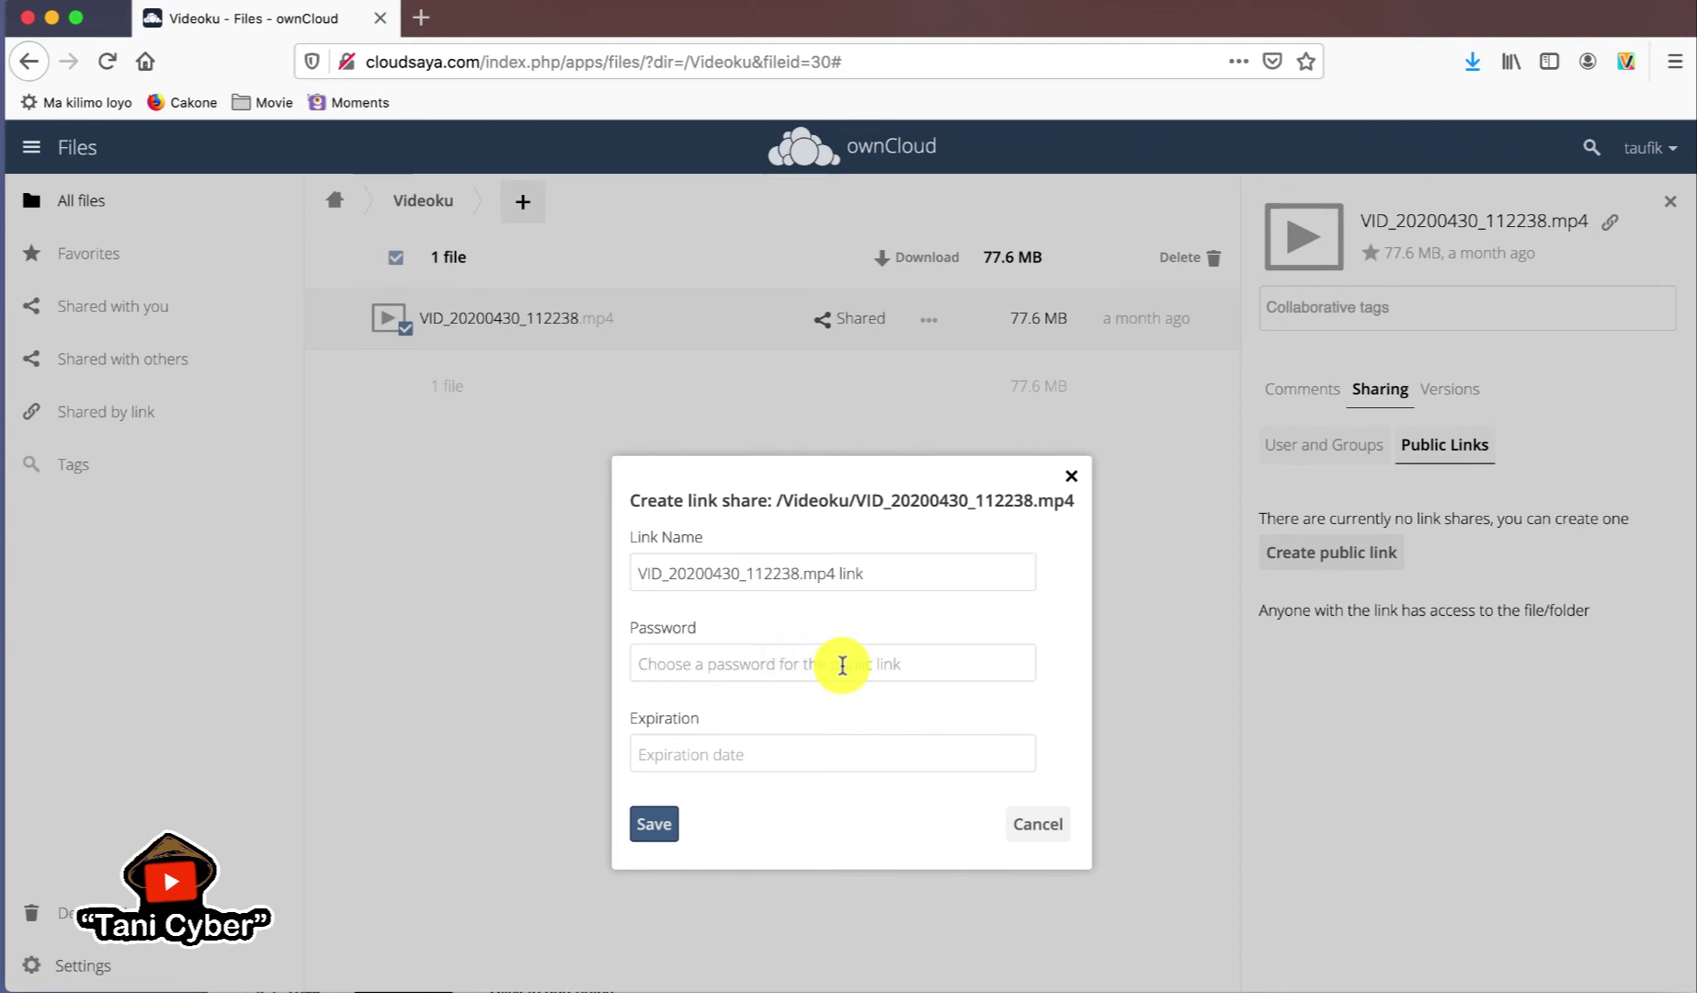
pyautogui.click(1039, 825)
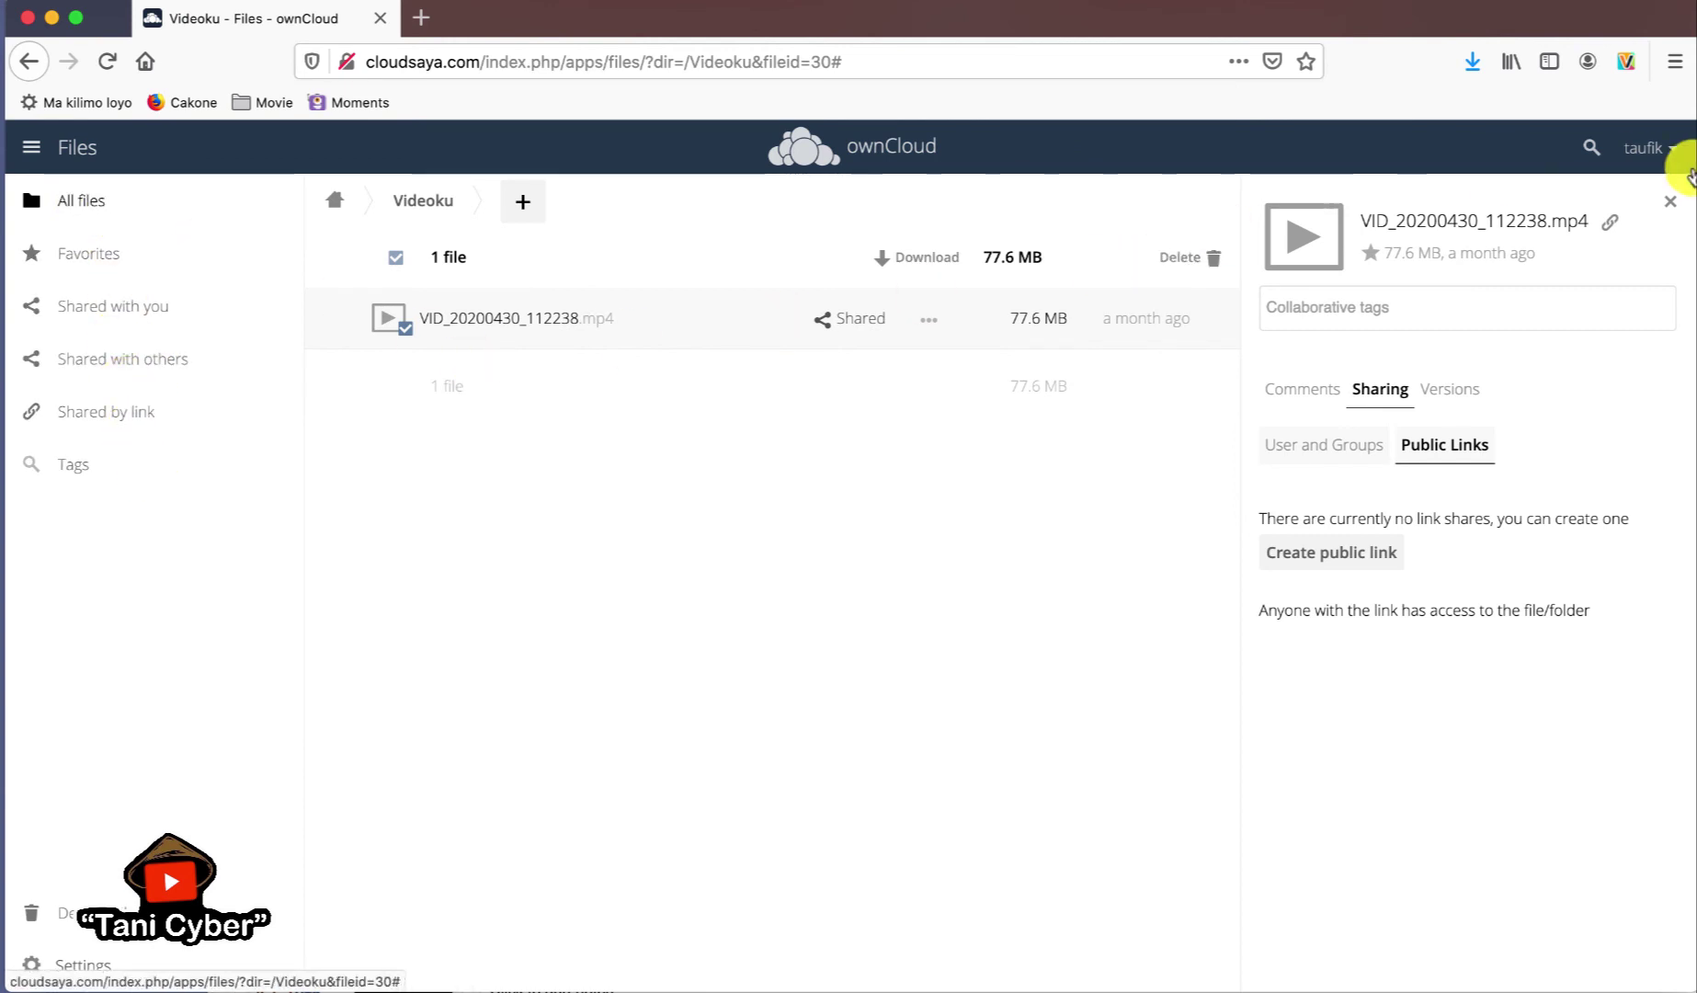
# - Open the personal settings and view the Storage section, which reports external storage disabled by the administrator
pyautogui.click(1655, 163)
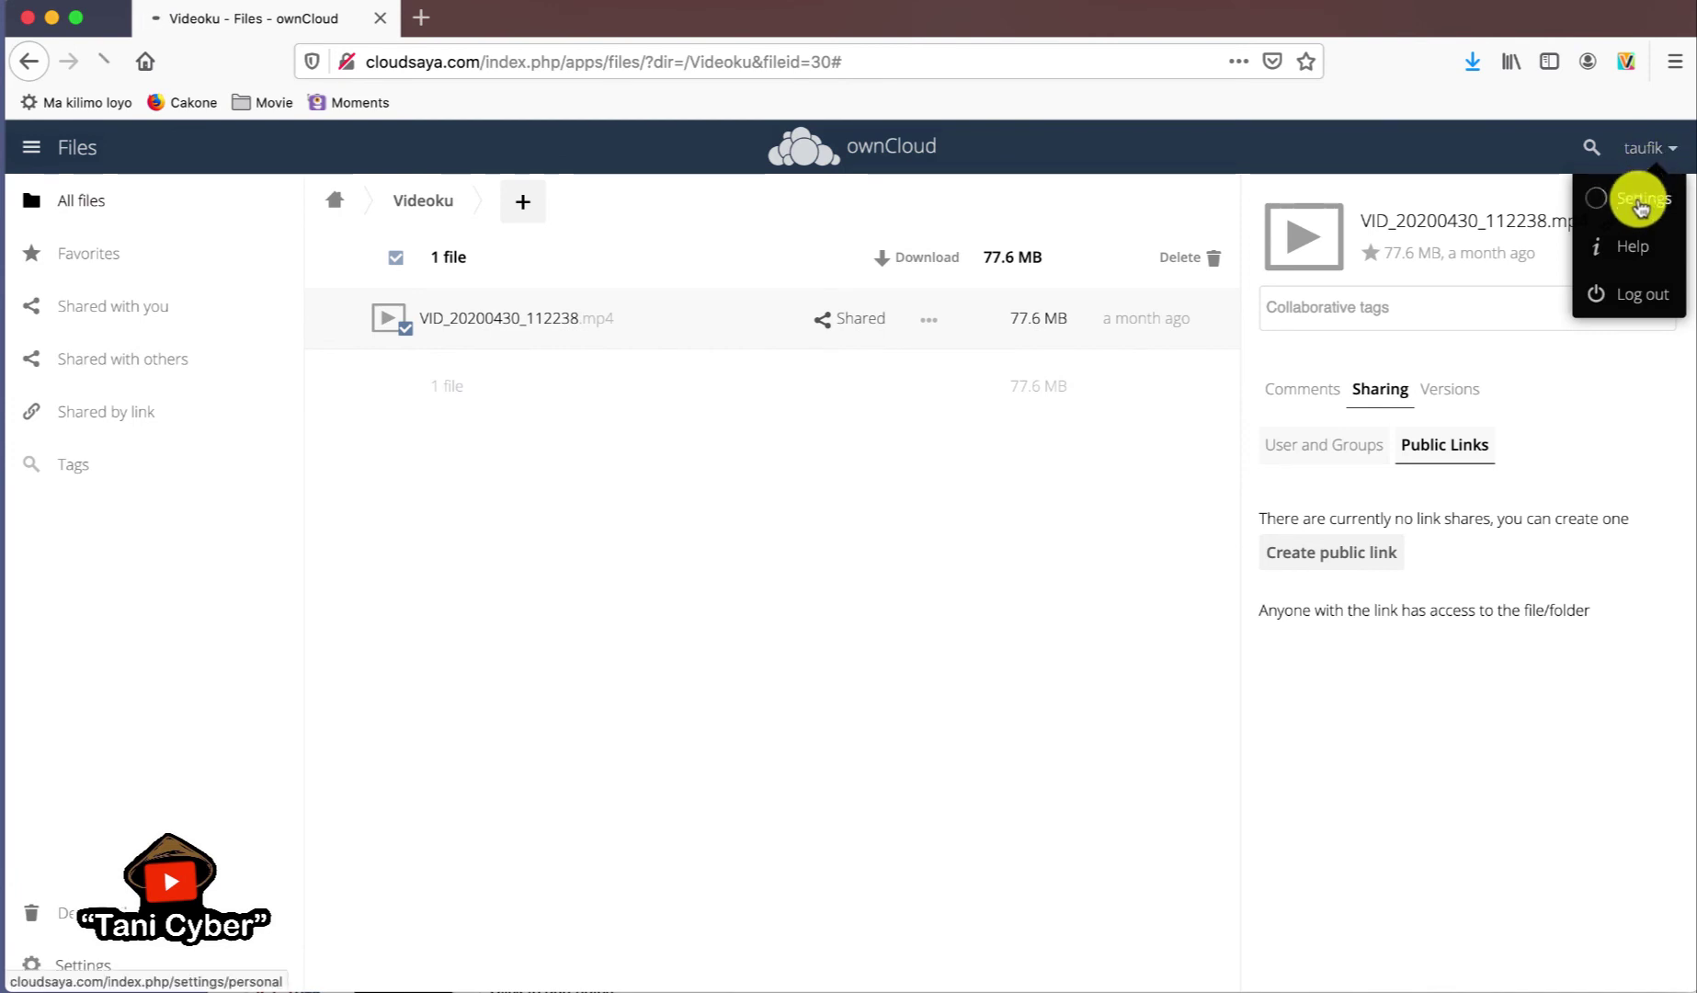
pyautogui.click(1640, 196)
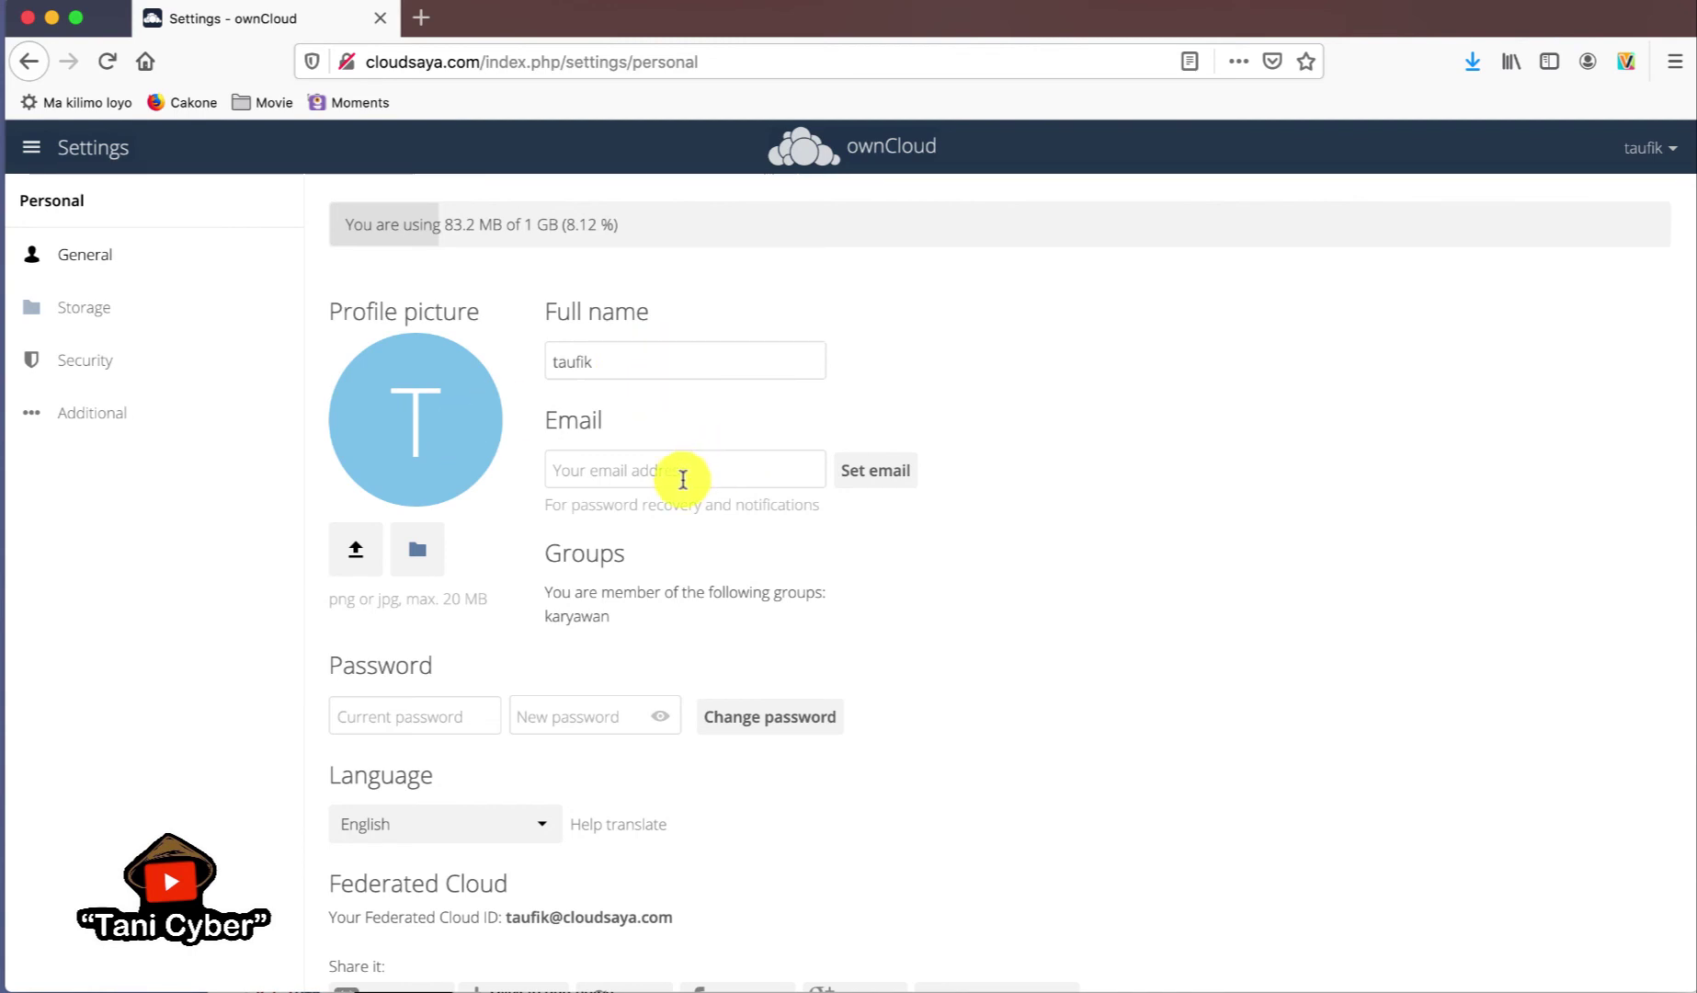
pyautogui.scroll(-1, 976, 577)
pyautogui.scroll(-3, 976, 579)
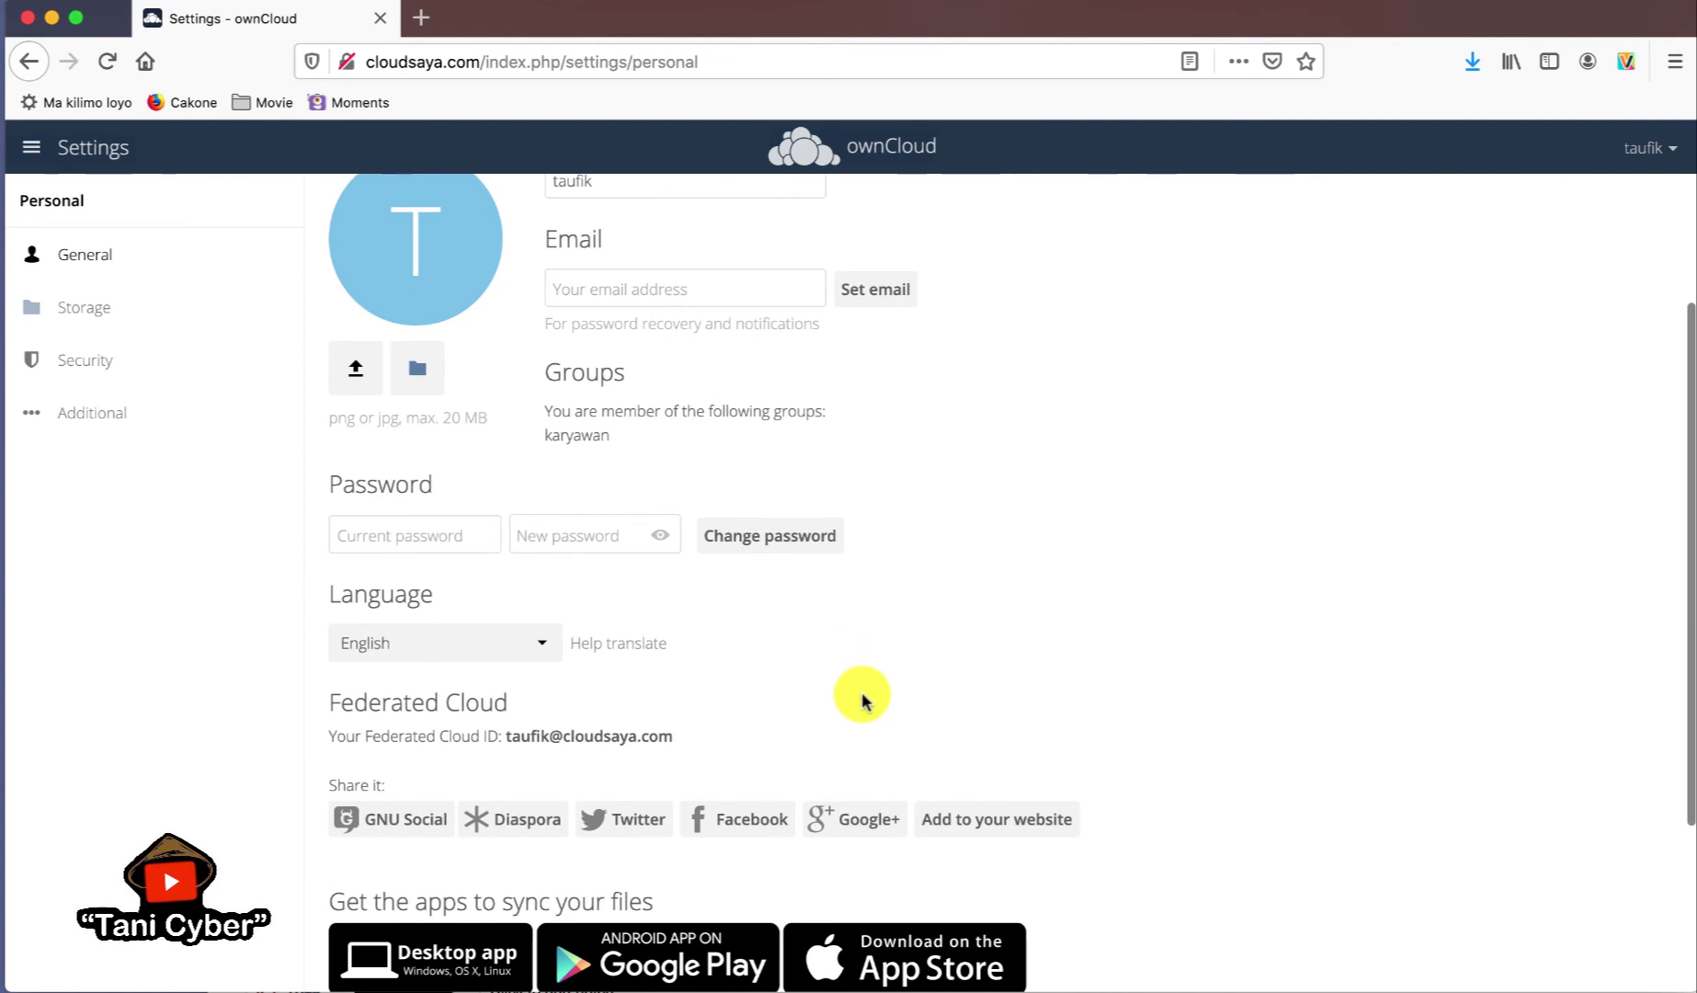
pyautogui.scroll(-4, 863, 696)
pyautogui.scroll(-1, 863, 697)
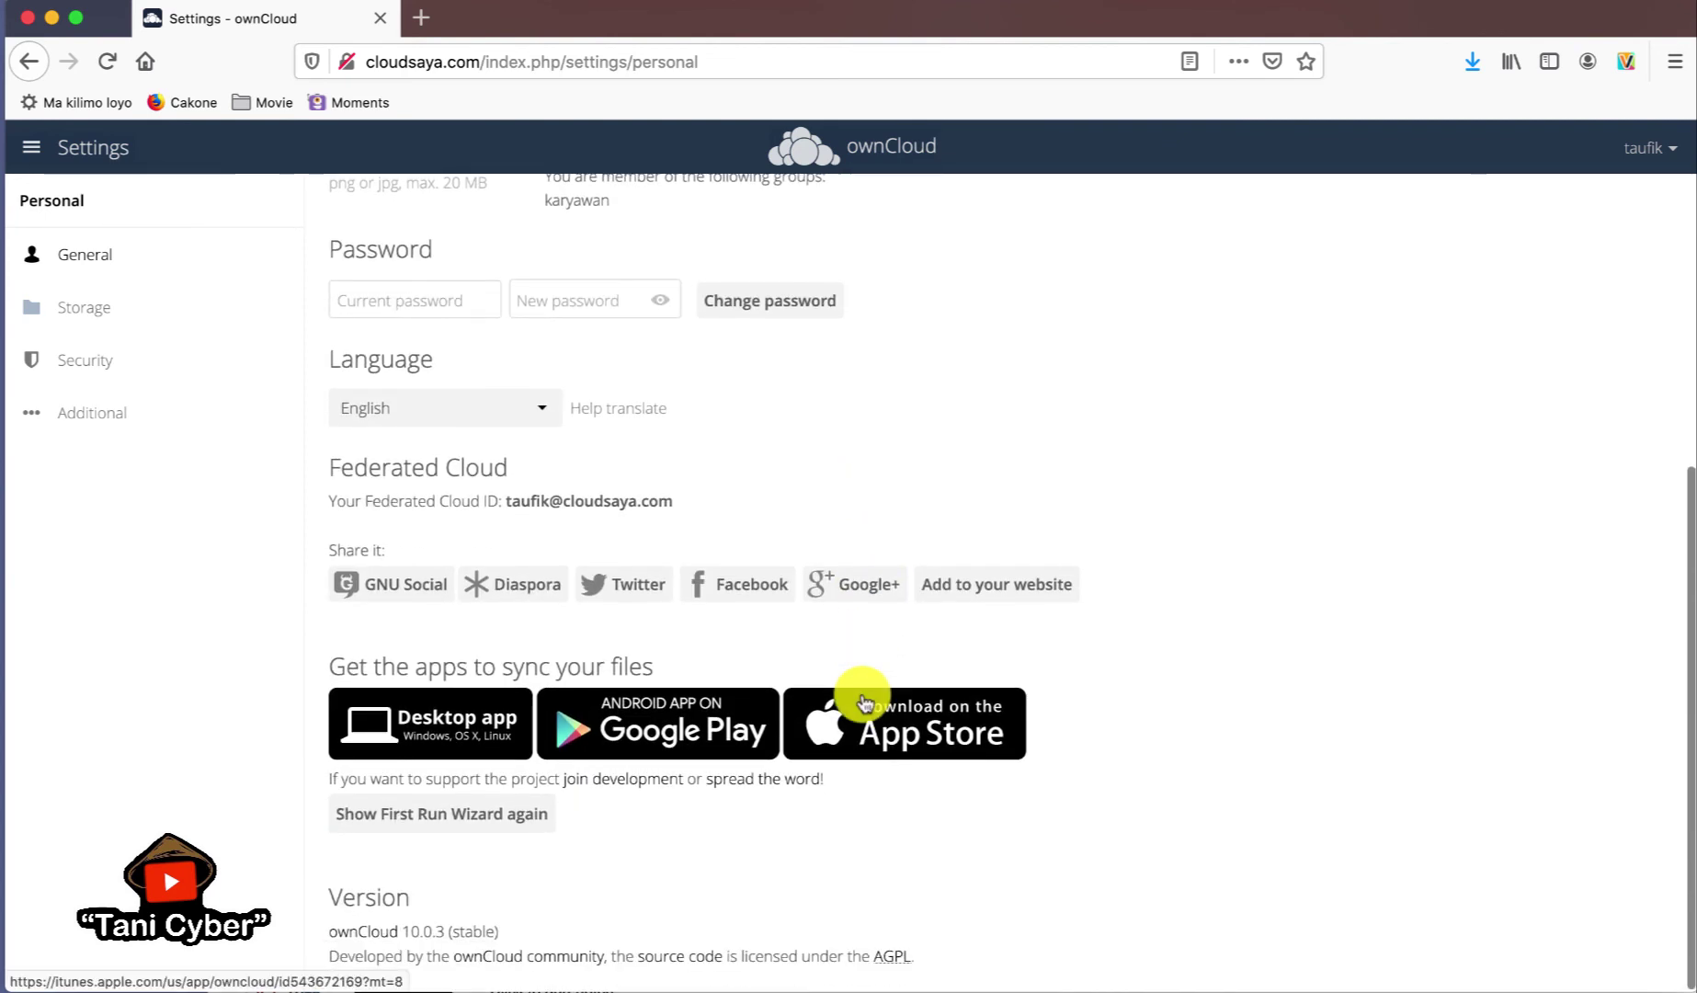
pyautogui.scroll(4, 863, 697)
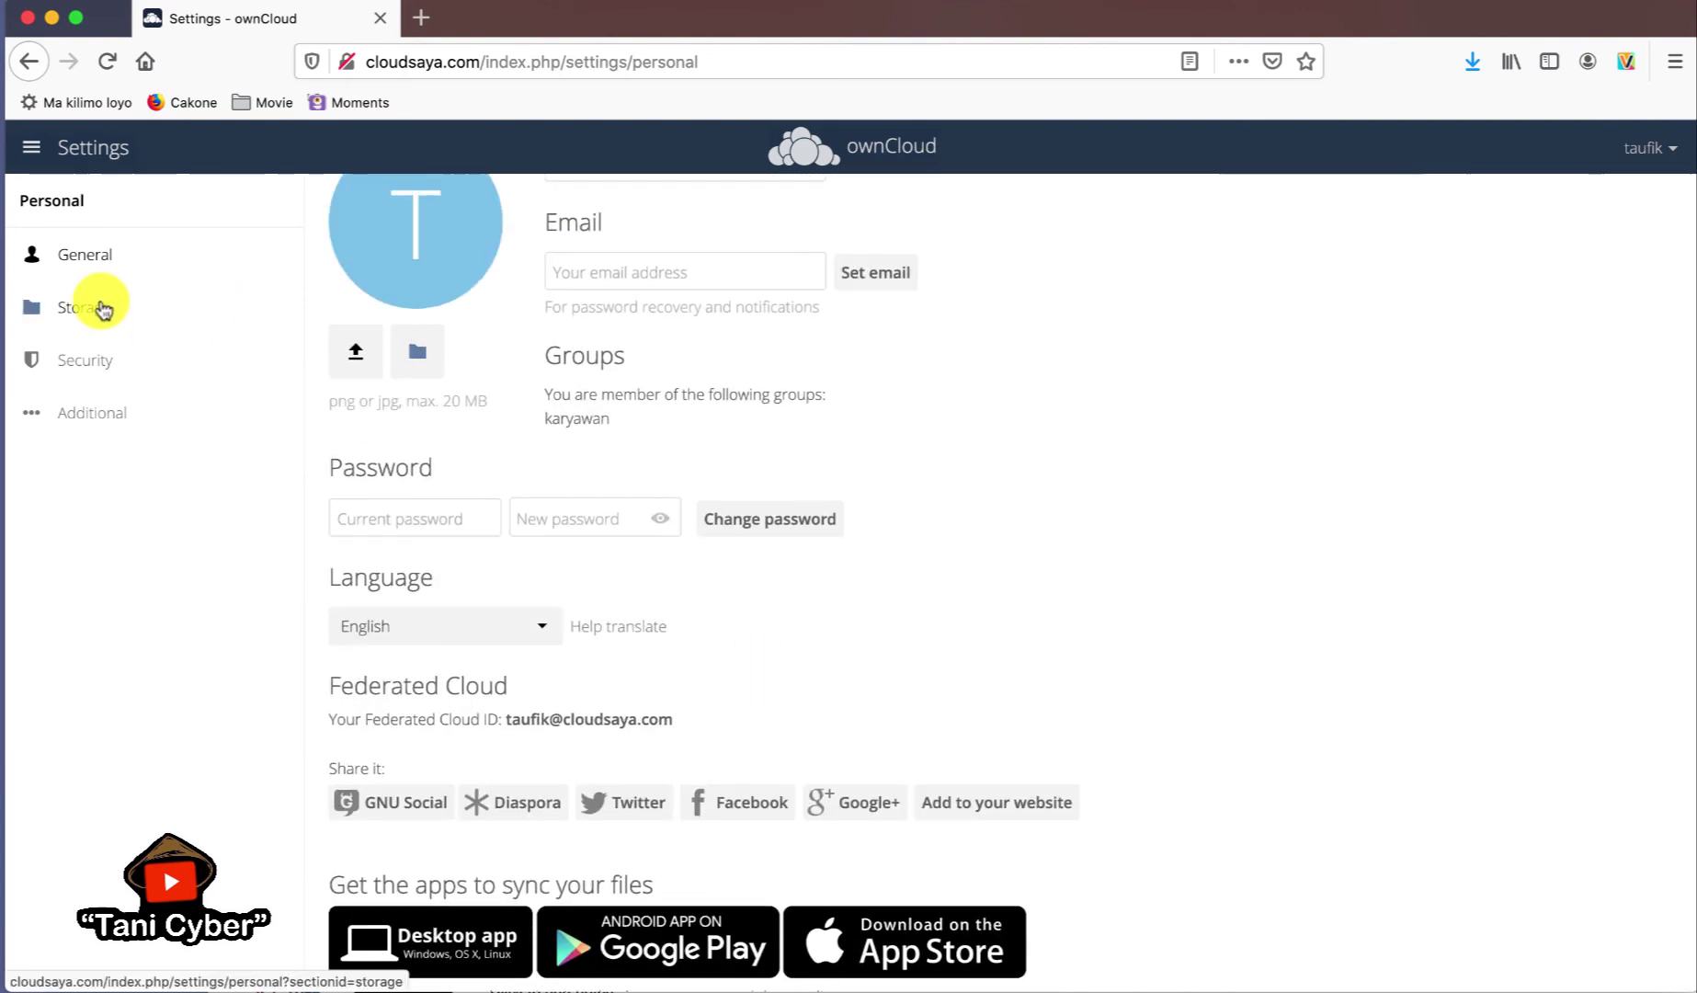
pyautogui.click(99, 307)
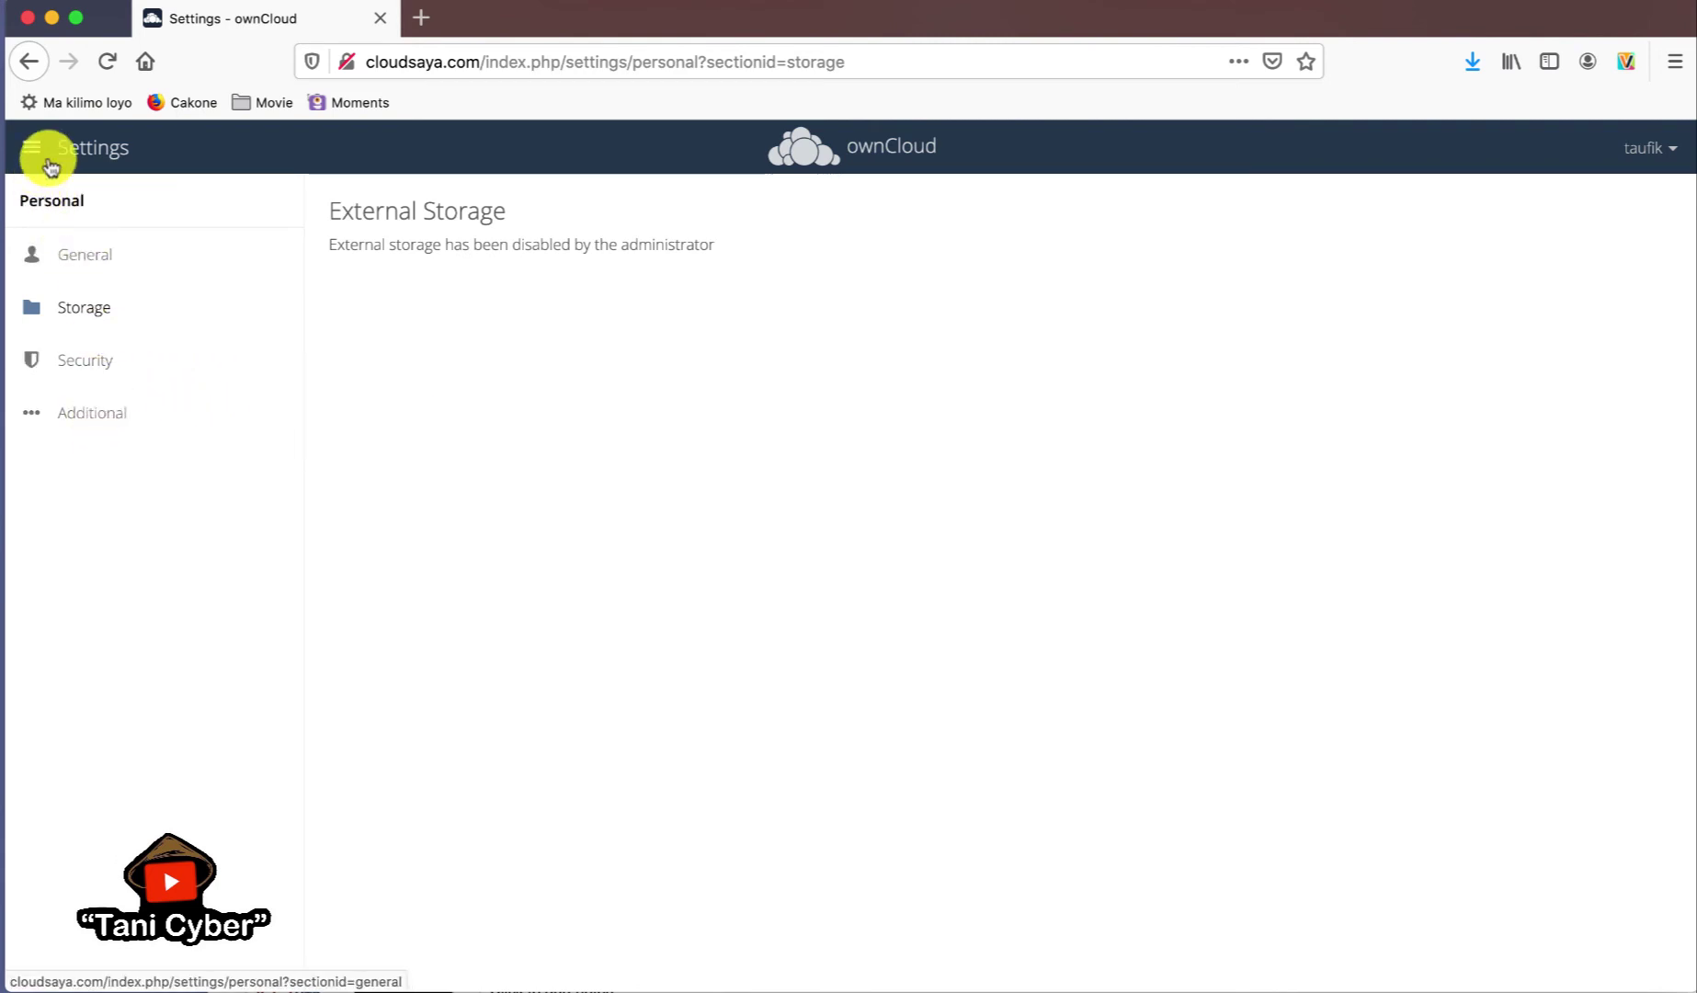
pyautogui.click(1675, 142)
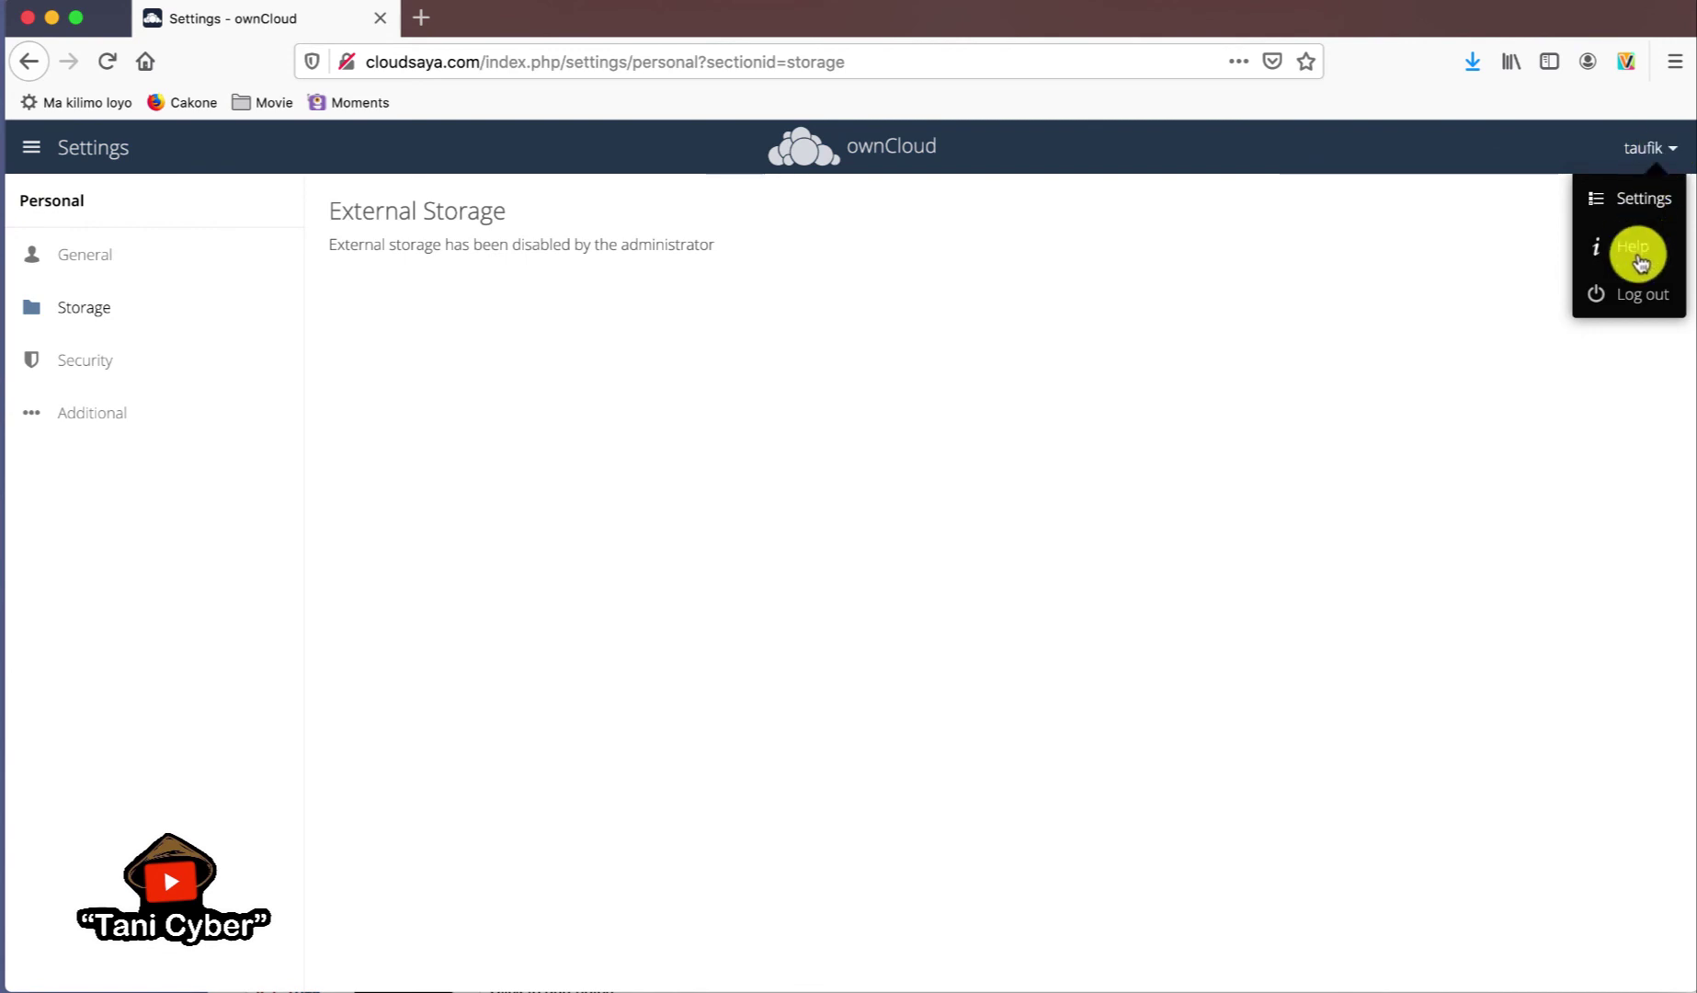
# - Log out and sign in with the admin username and password, declining Firefox's offer to save the login
pyautogui.click(1638, 295)
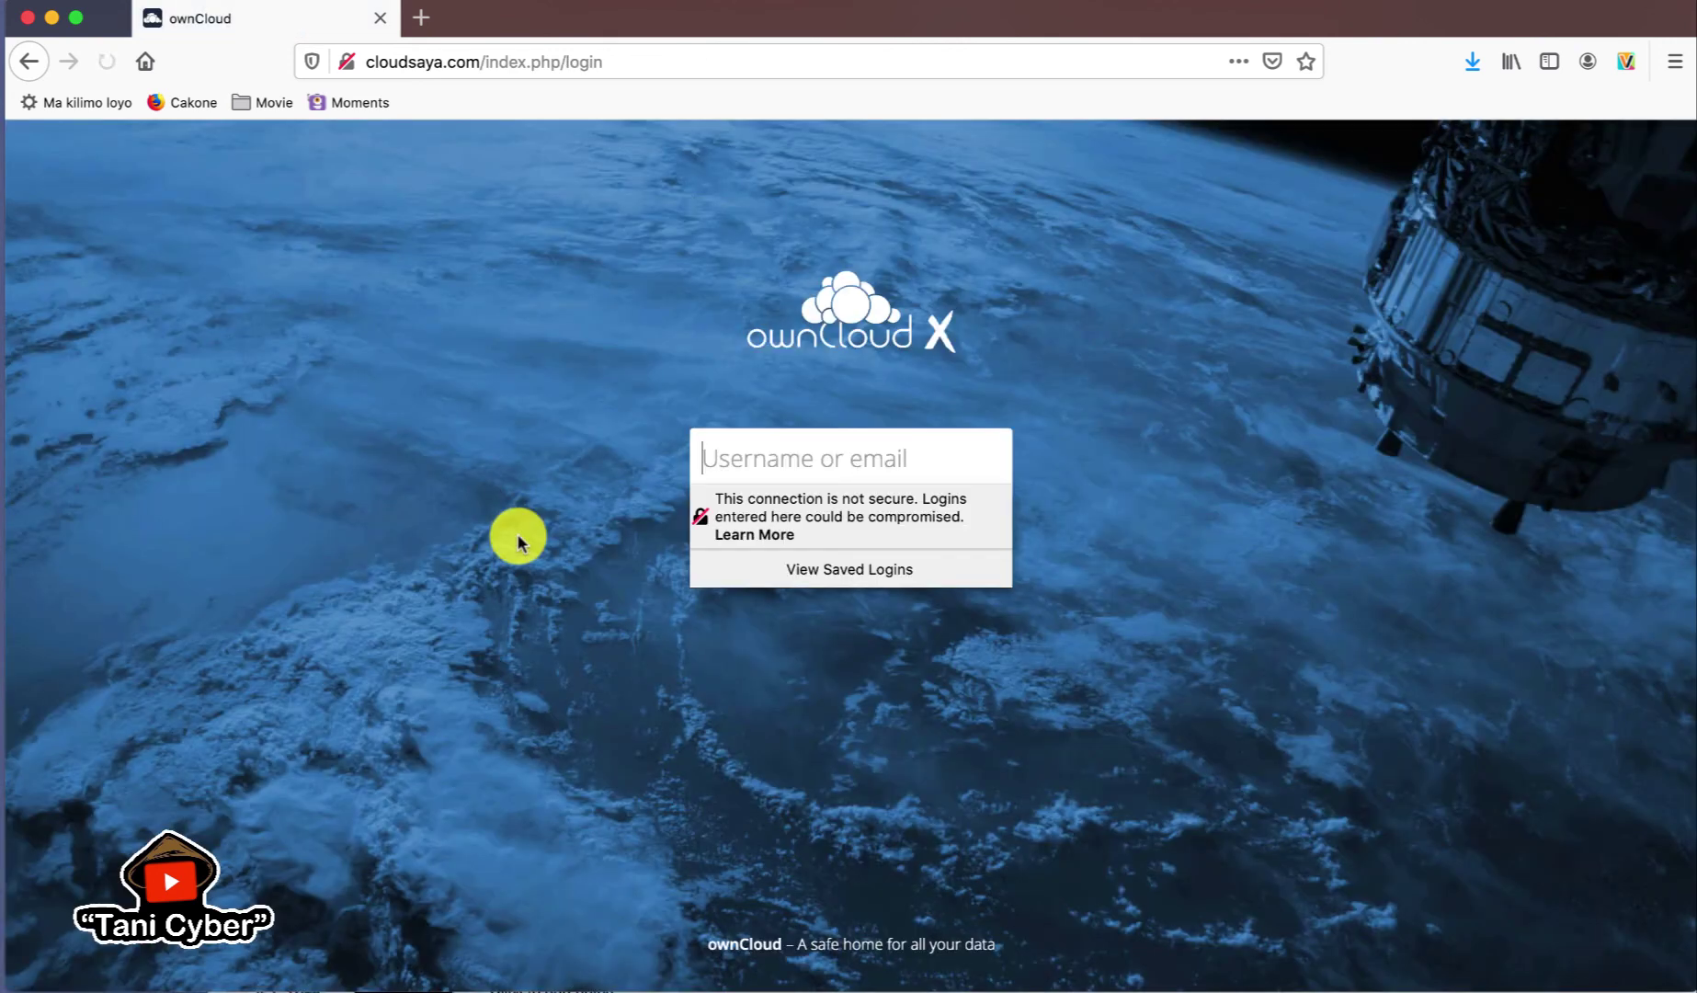
pyautogui.write('admin')
pyautogui.press('Tab')
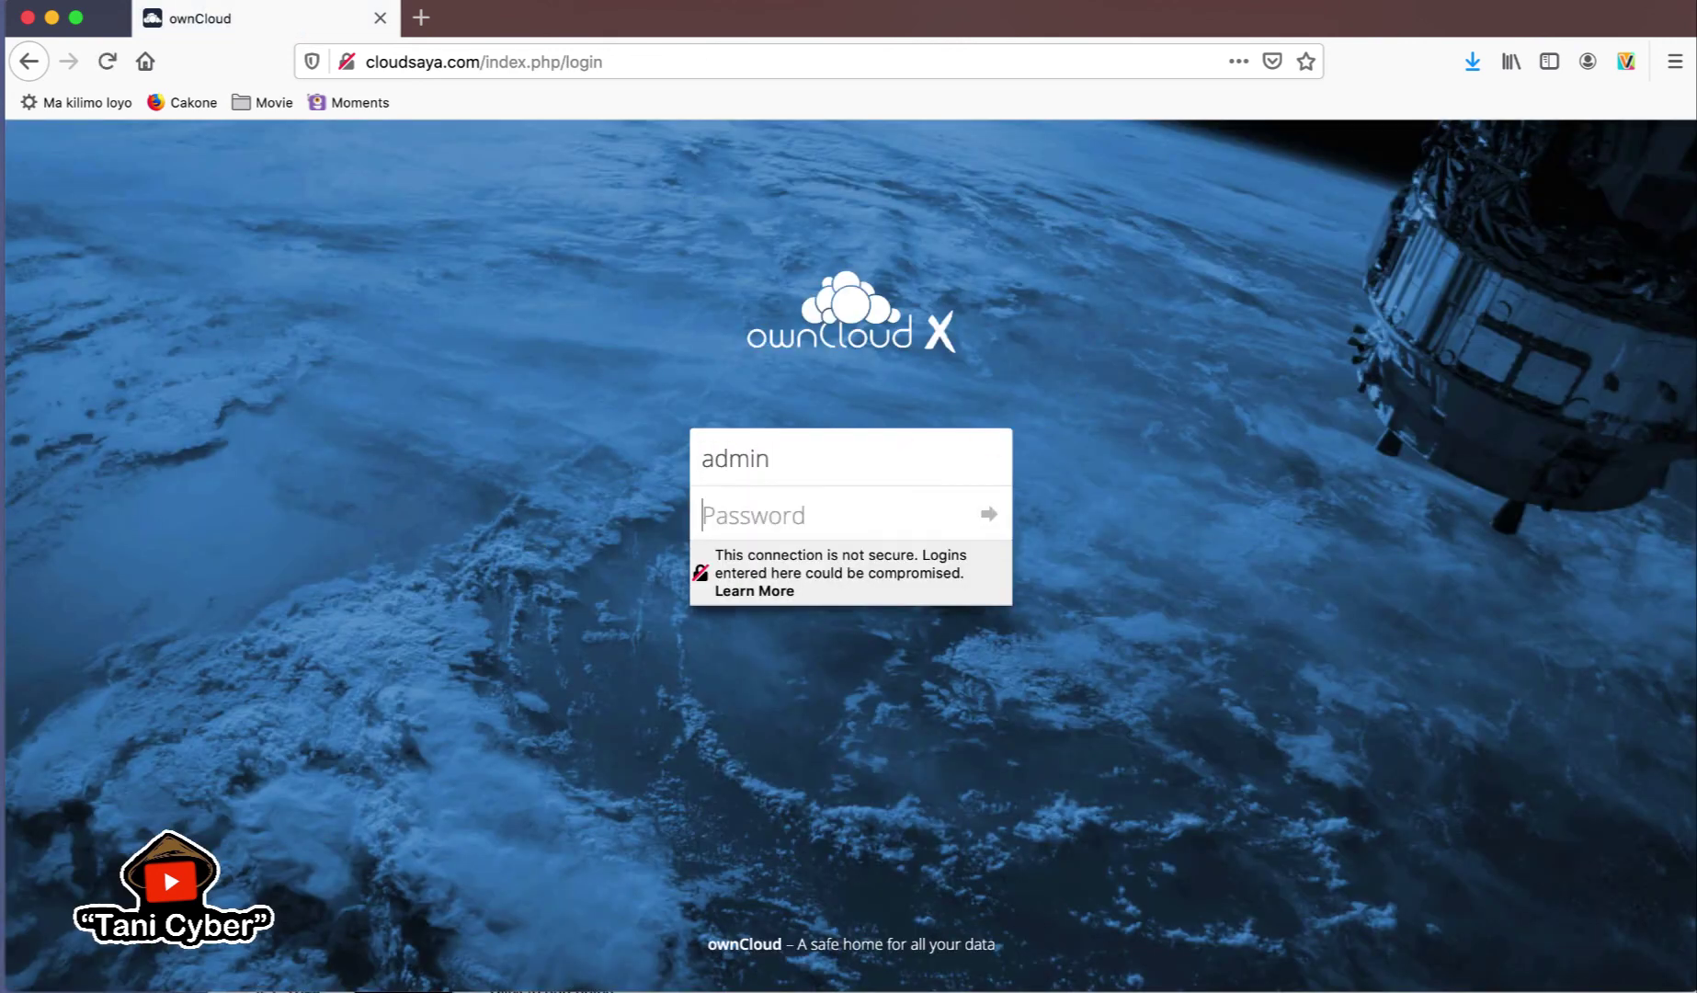
pyautogui.write('a3')
pyautogui.press('Return')
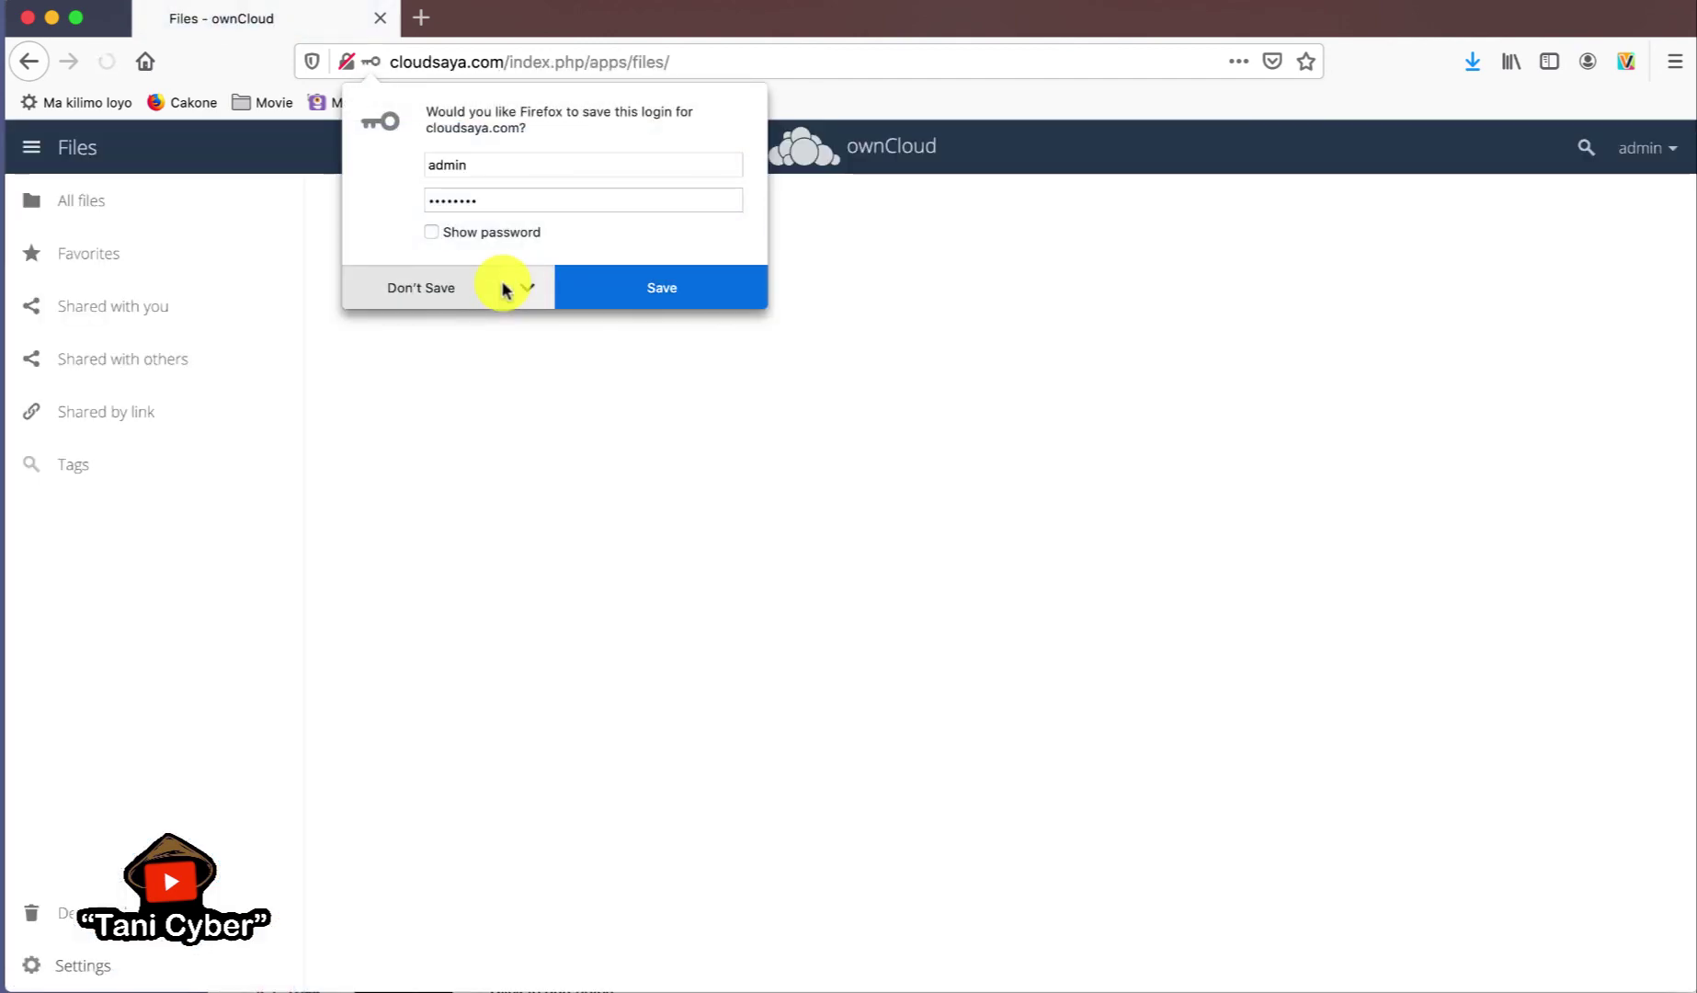
pyautogui.click(425, 287)
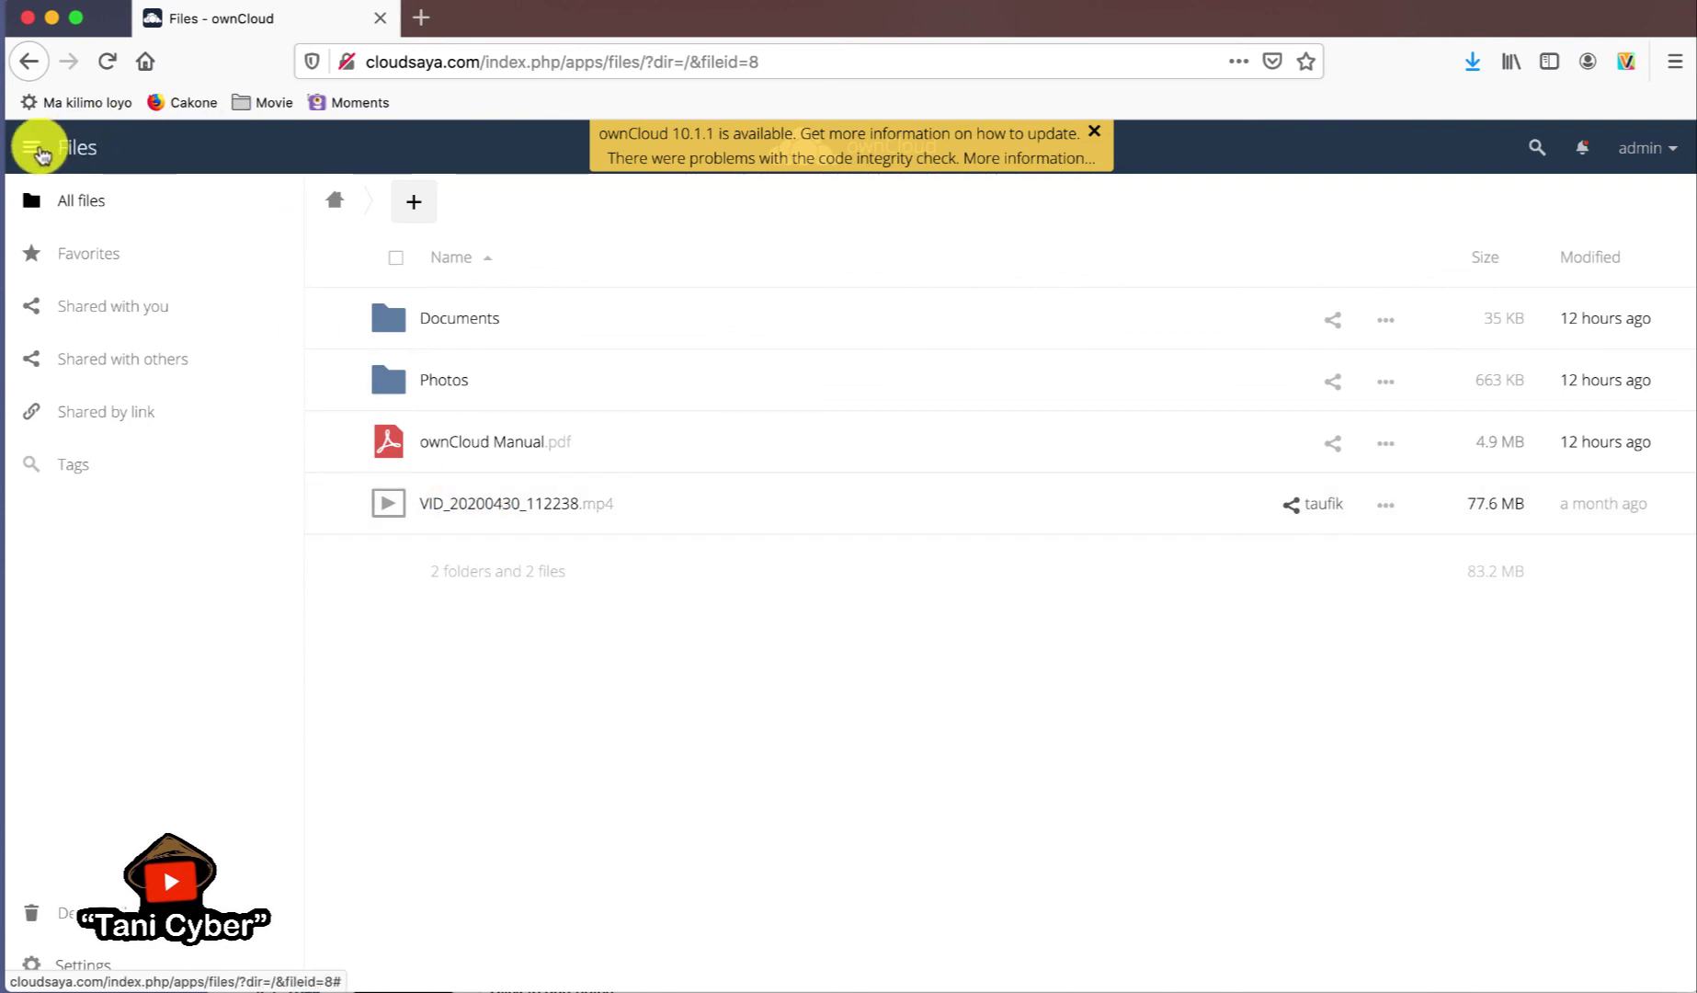
# - Go to admin's personal settings and scroll to the 5.5 MB used of Unlimited storage
pyautogui.click(33, 149)
pyautogui.click(33, 148)
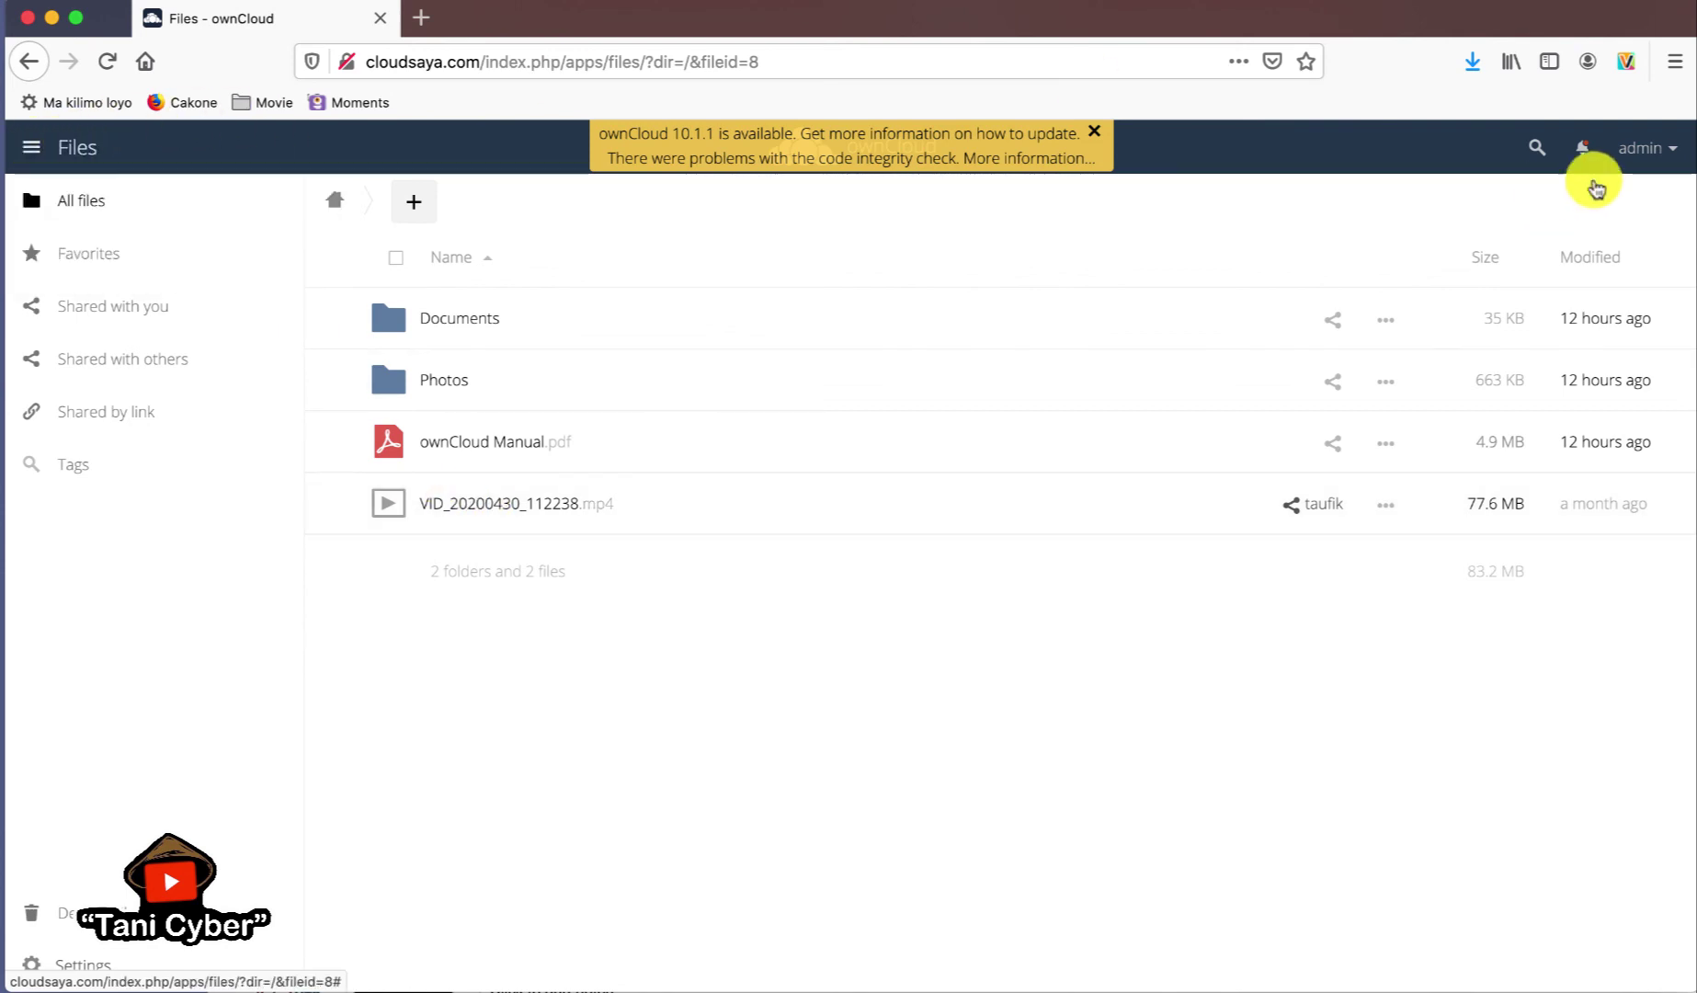
pyautogui.click(1655, 154)
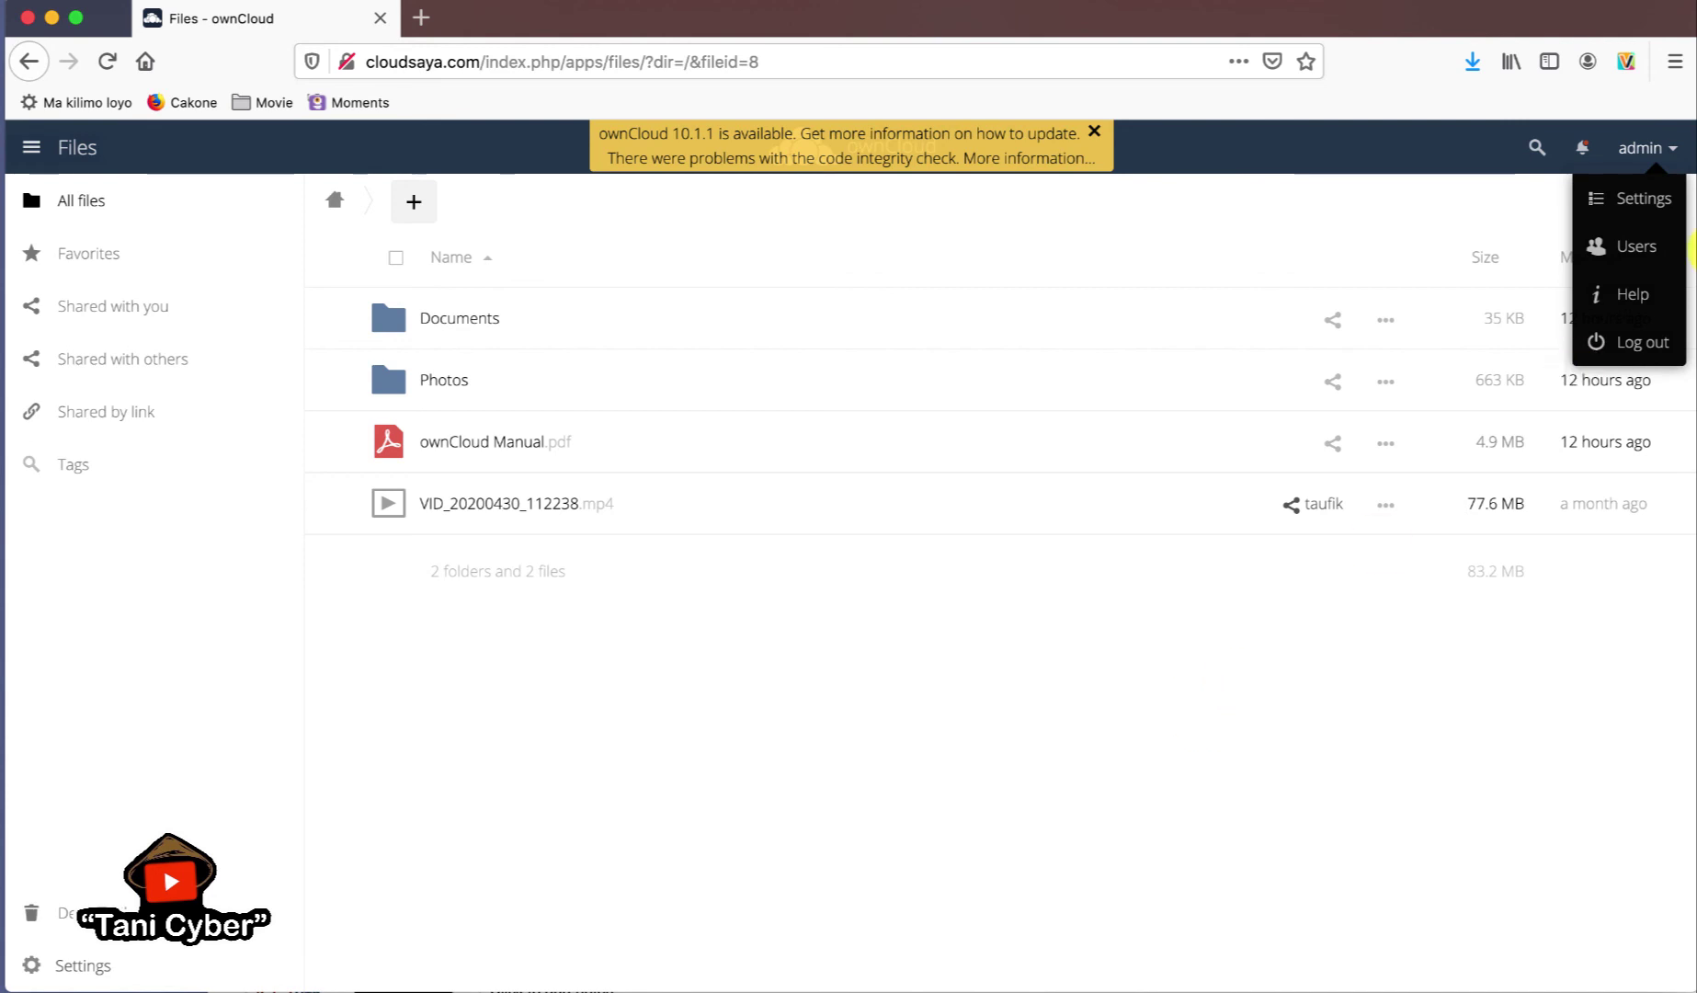
pyautogui.click(1644, 202)
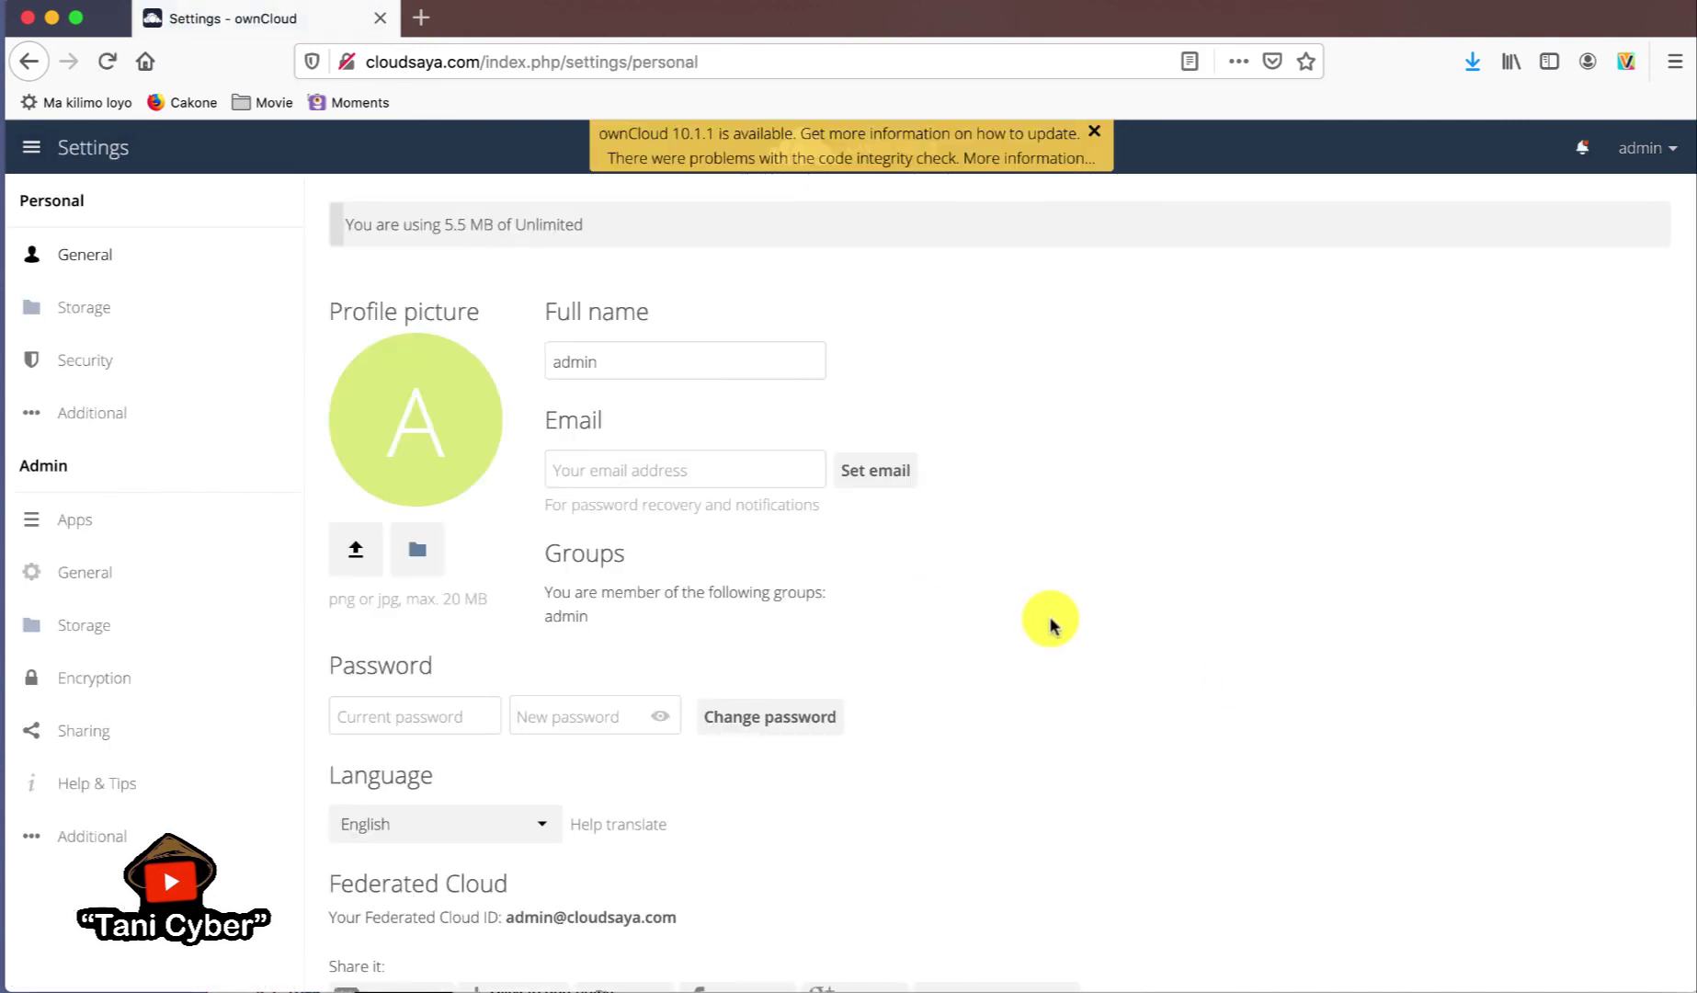
pyautogui.scroll(-5, 1052, 621)
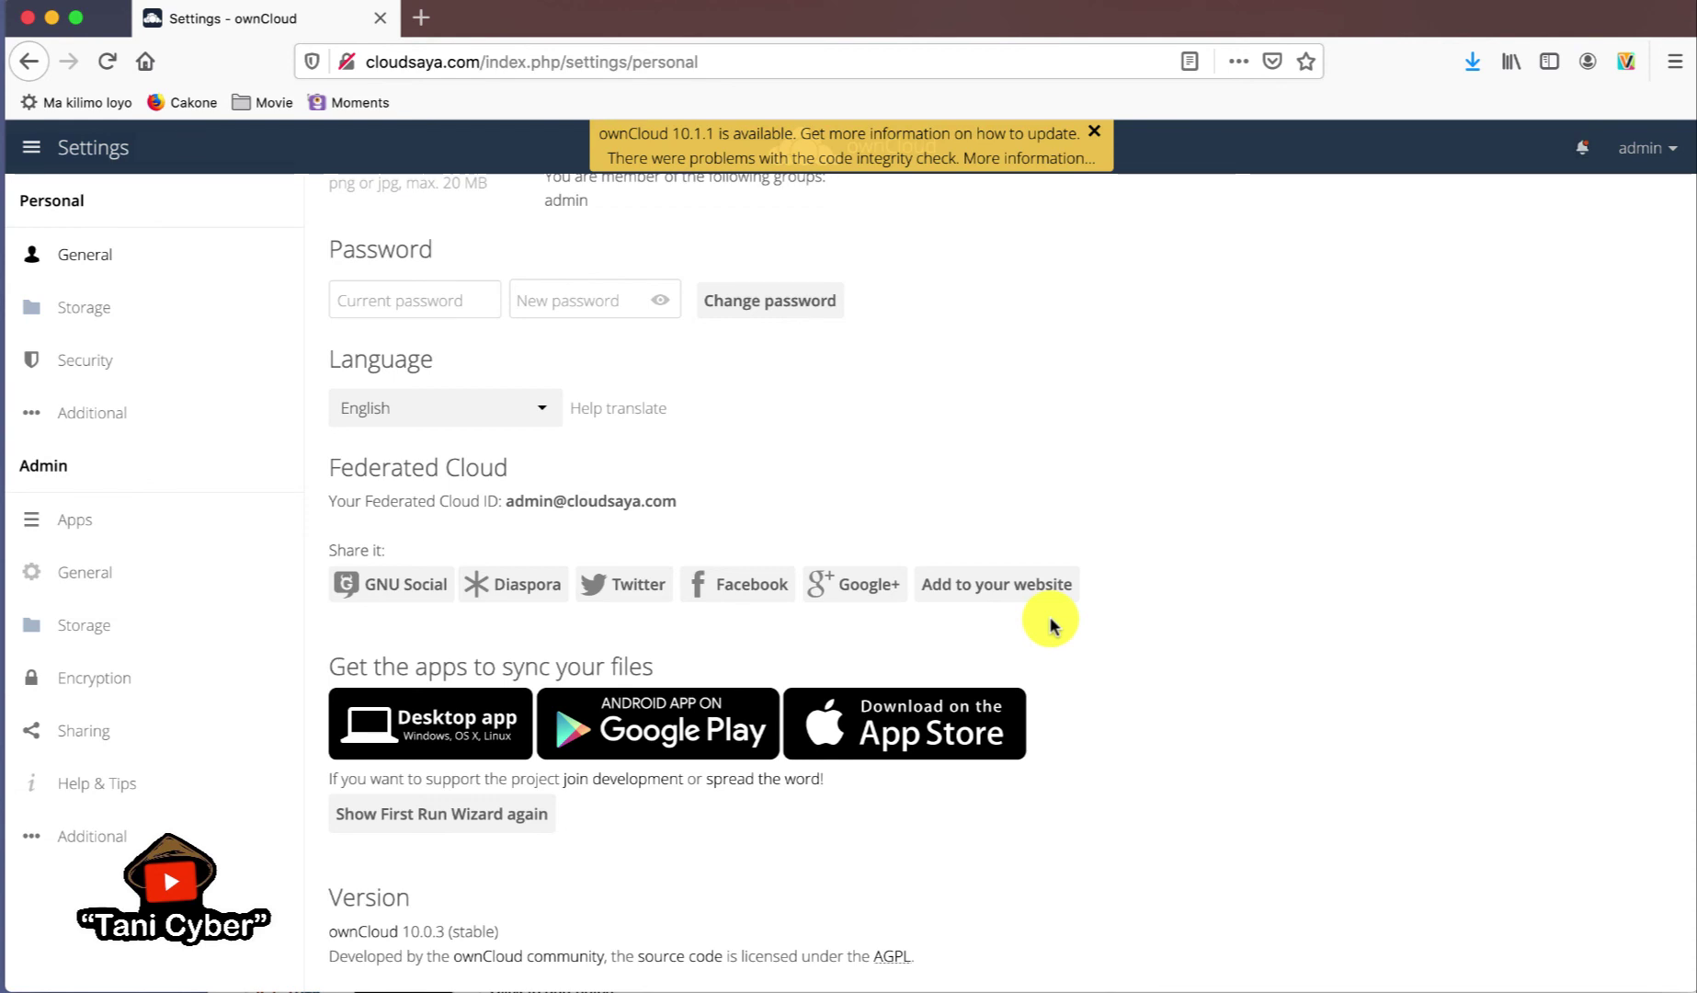